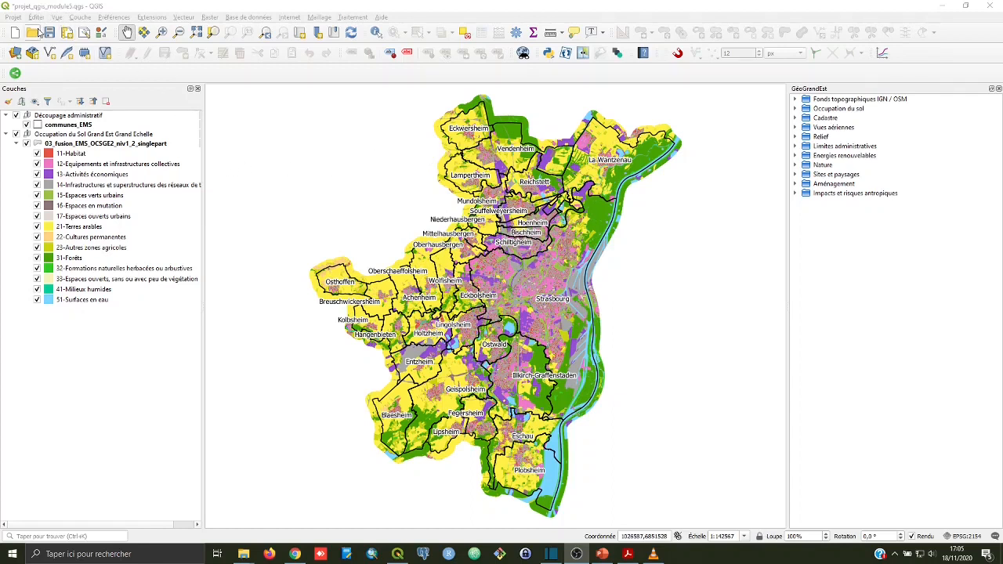
Step: Save the project, and open the symbology properties of the communes_EMS layer
click(49, 33)
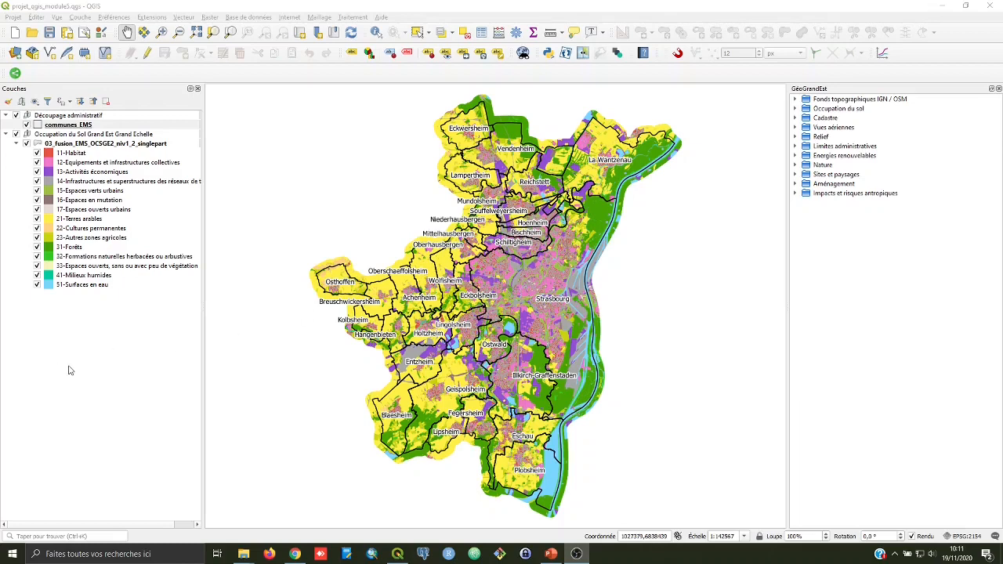
click(66, 126)
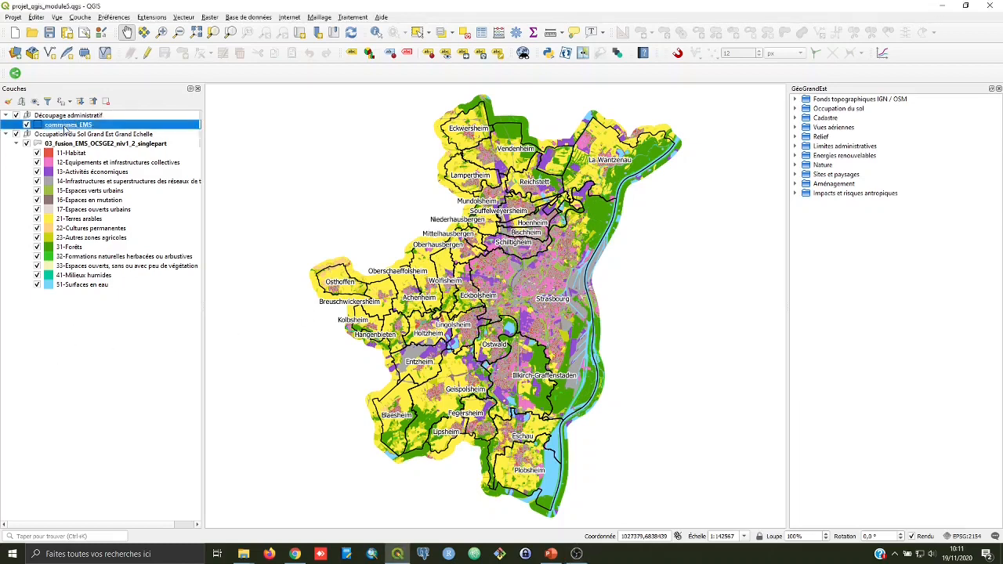
right_click(67, 128)
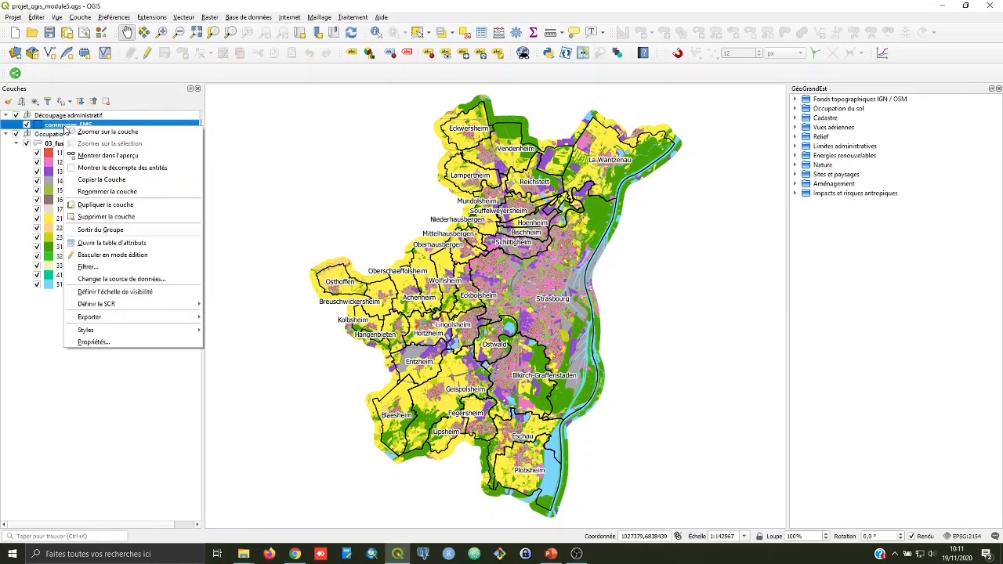
click(116, 344)
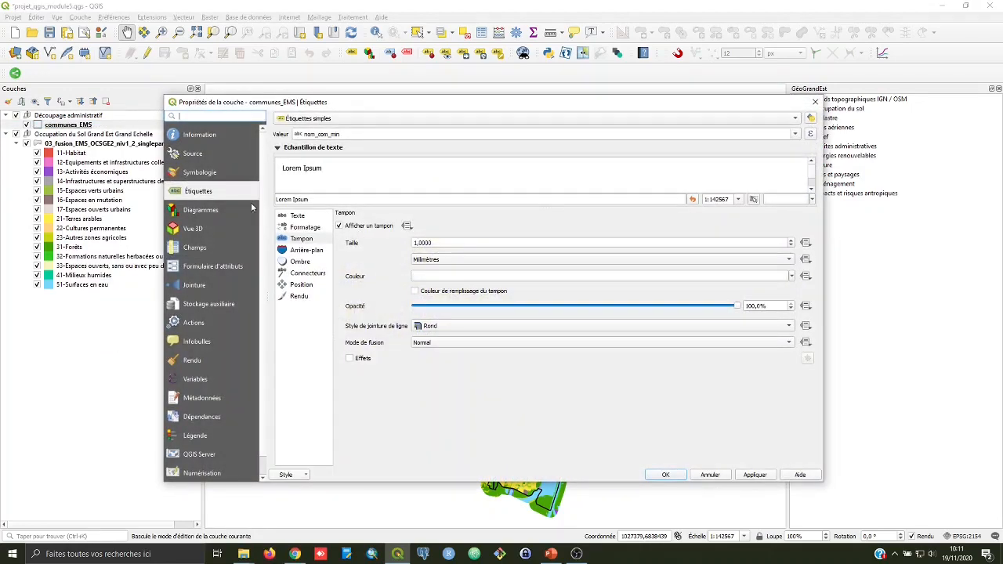
click(201, 174)
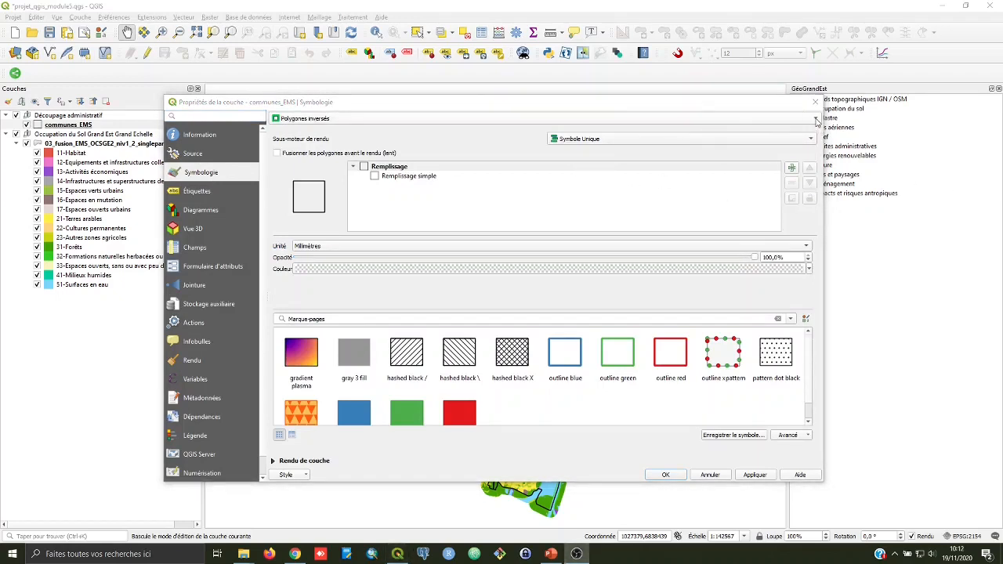
Step: Set the communes_EMS renderer to Polygones inversés with Ensemble de règles as its sub-renderer
click(815, 118)
click(807, 118)
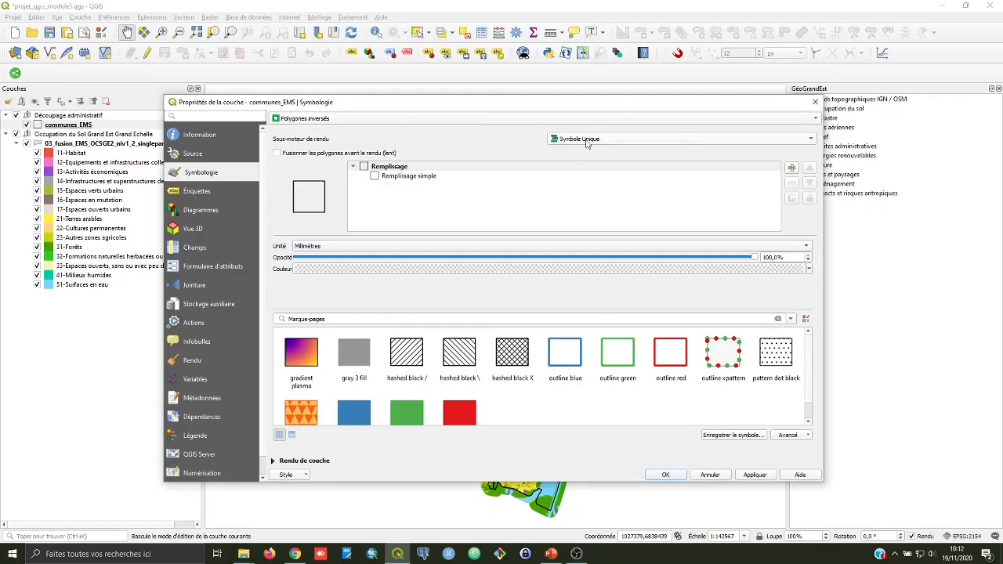
click(812, 140)
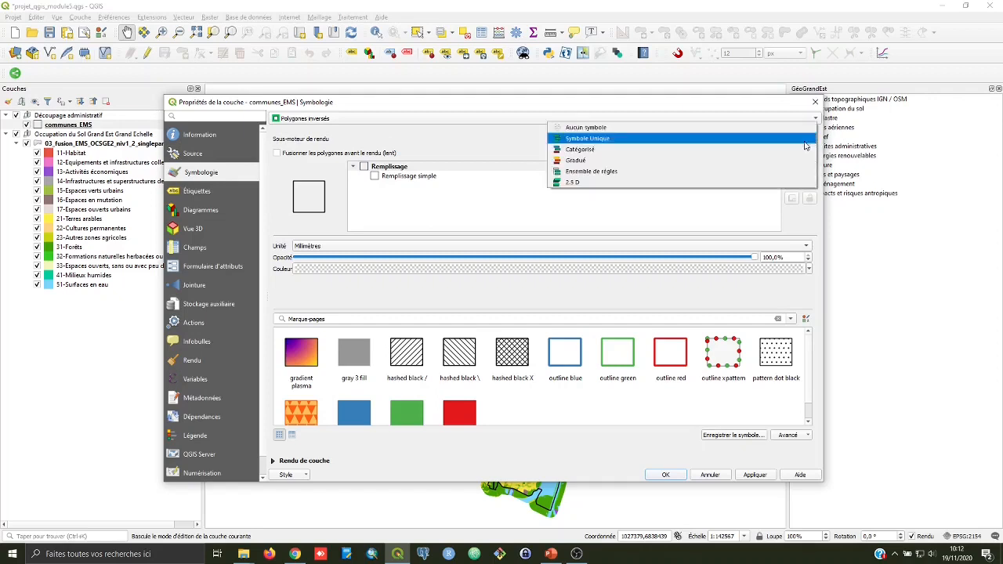
click(616, 171)
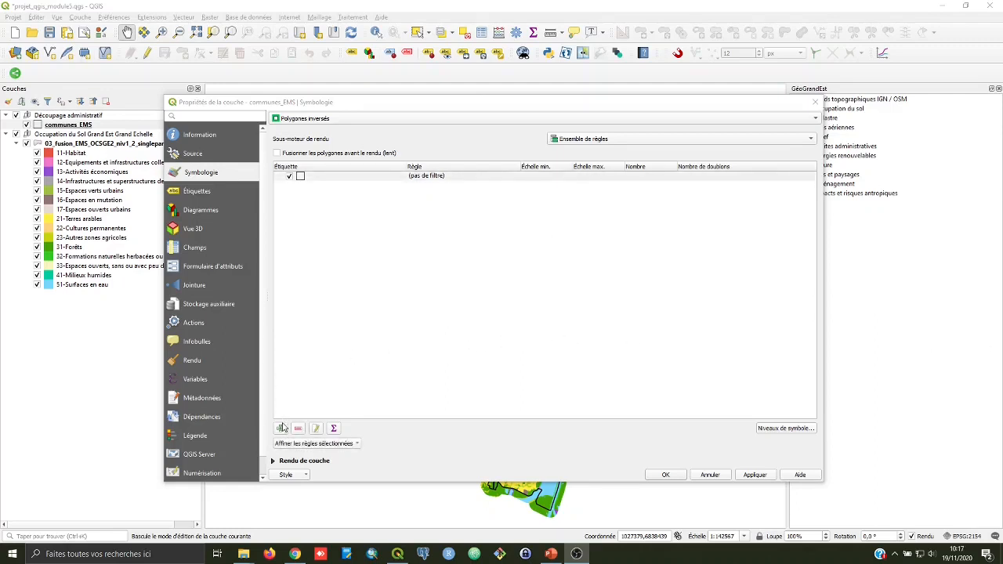
Step: Edit the existing unfiltered rule and label it "symbologie pour chaque commune"
click(449, 177)
click(449, 177)
click(369, 178)
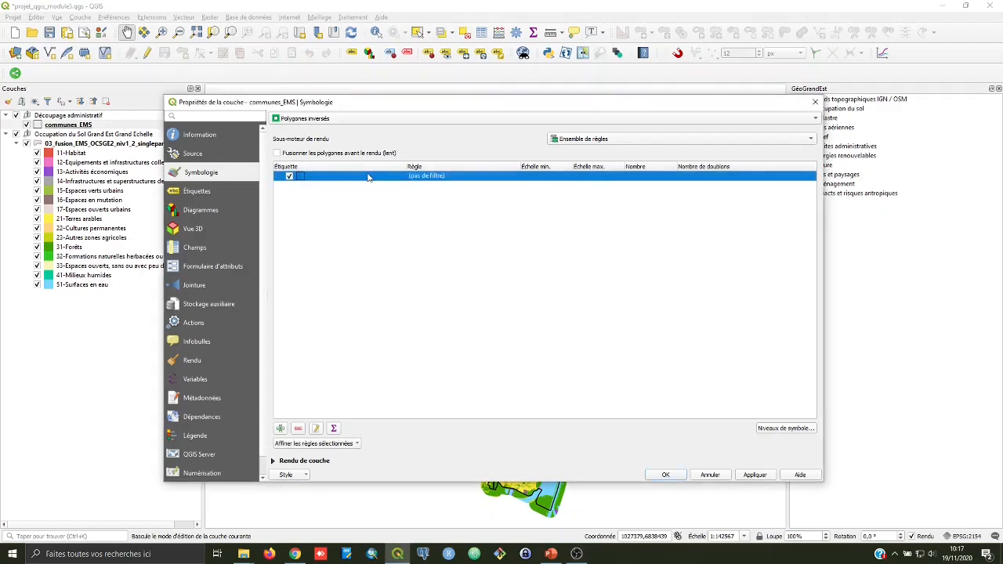
double_click(439, 177)
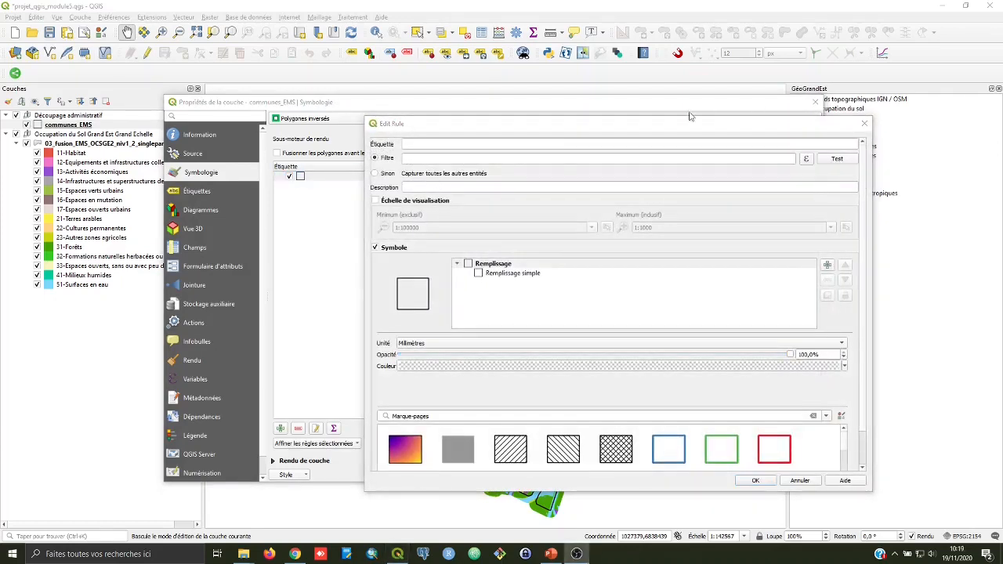
click(438, 146)
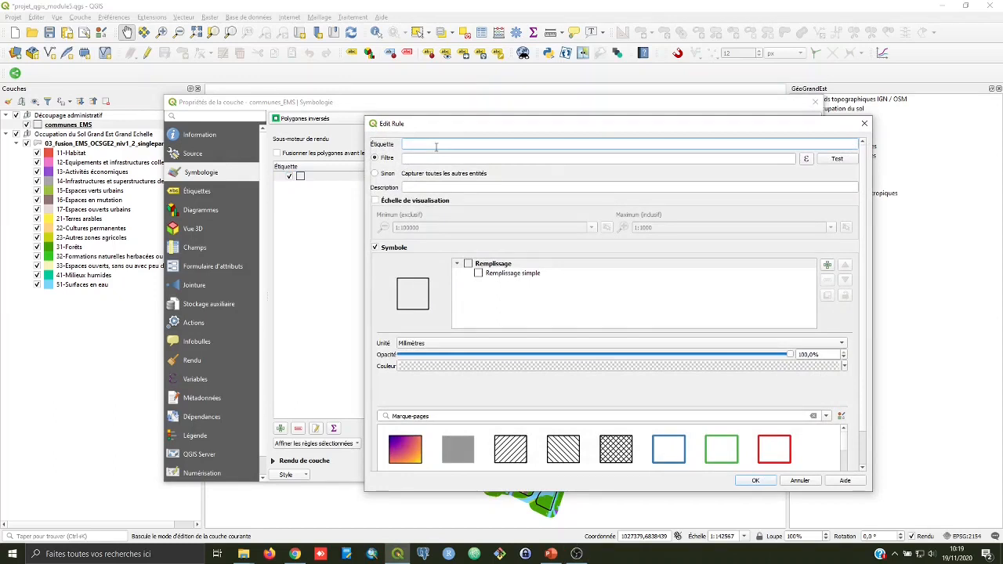
text(symbologie plur chaque commune)
click(806, 160)
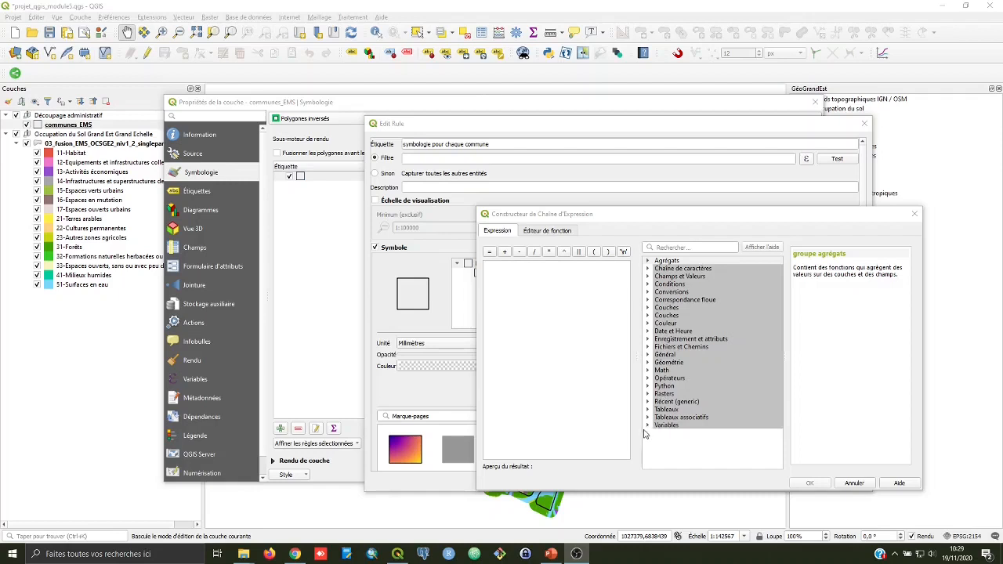
click(648, 426)
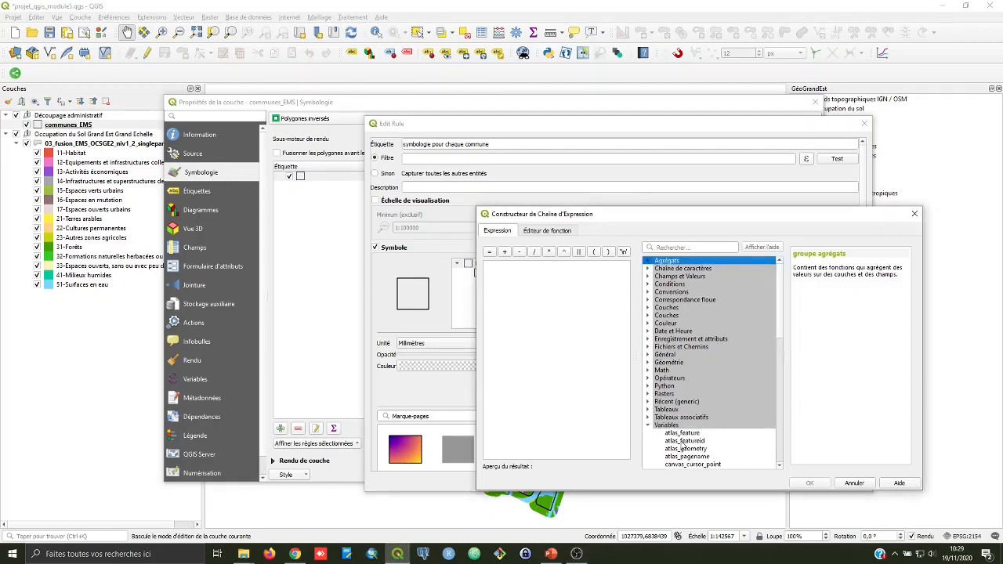
double_click(682, 441)
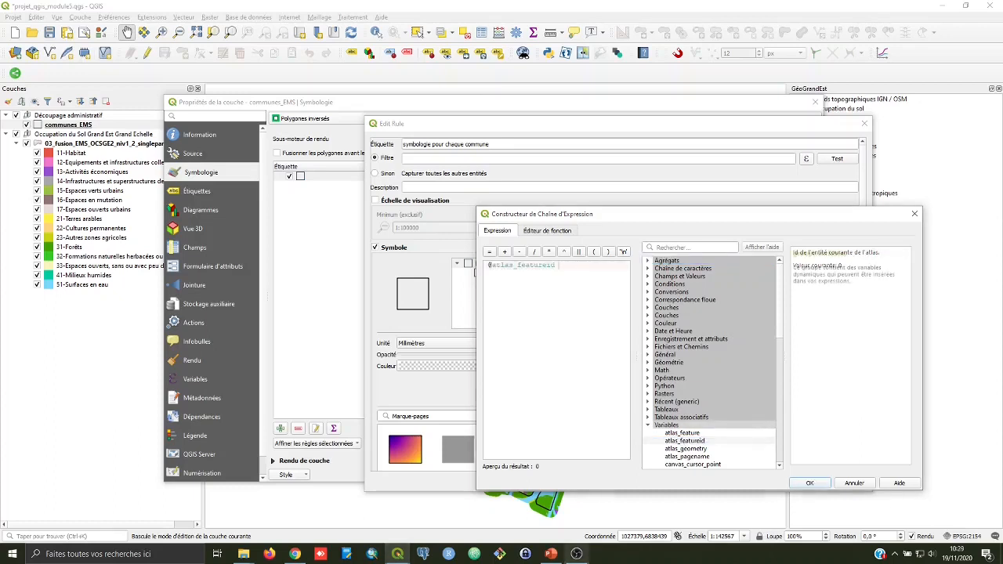
click(489, 251)
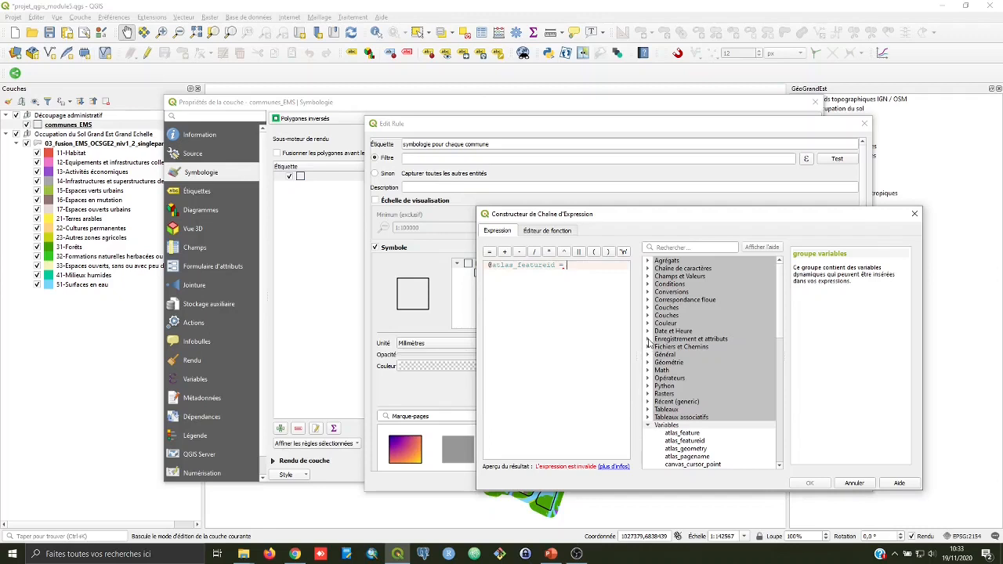
click(648, 340)
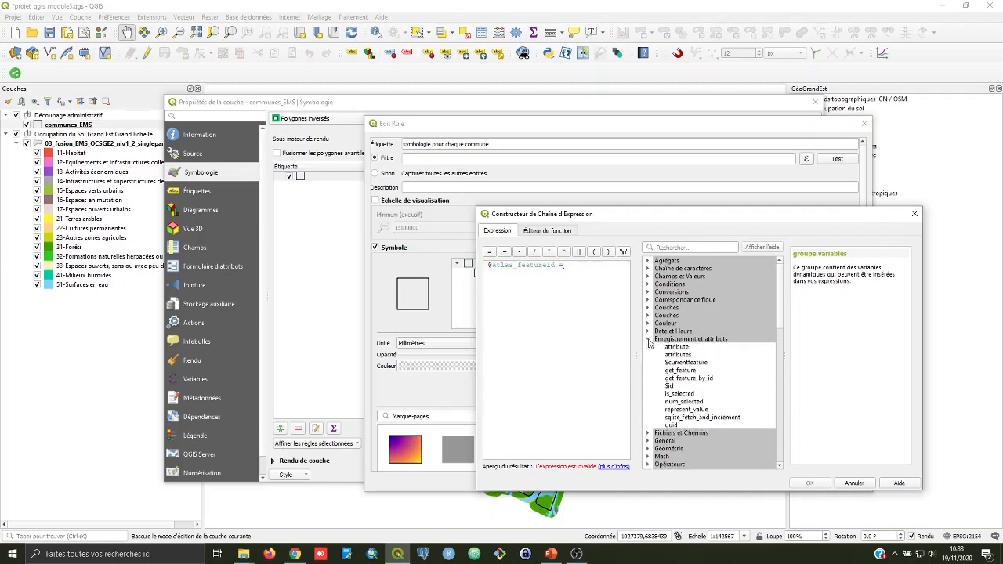
double_click(669, 385)
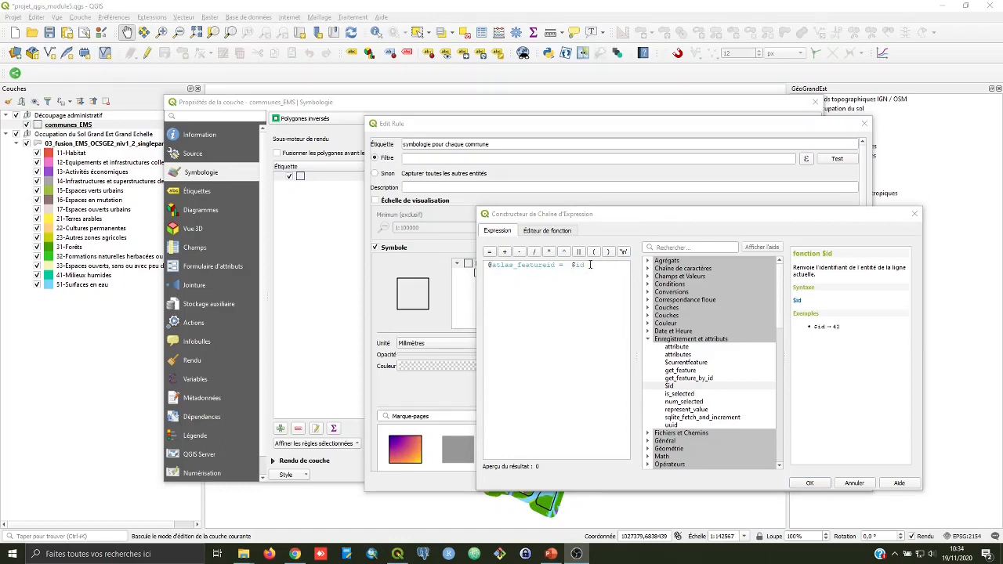
drag(587, 265, 570, 266)
click(814, 485)
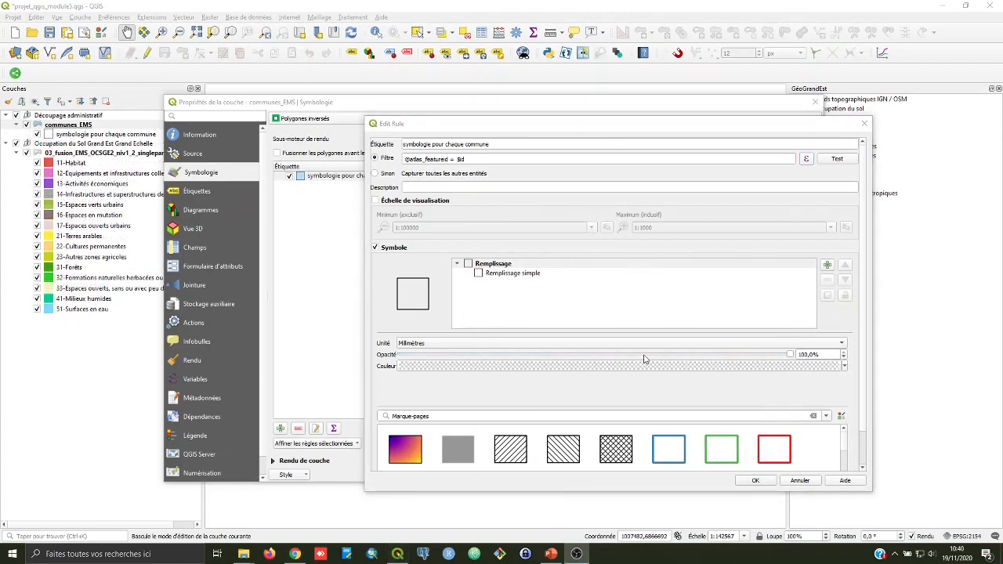
Step: Give the rule's simple fill a white fill colour with slightly reduced opacity
click(533, 279)
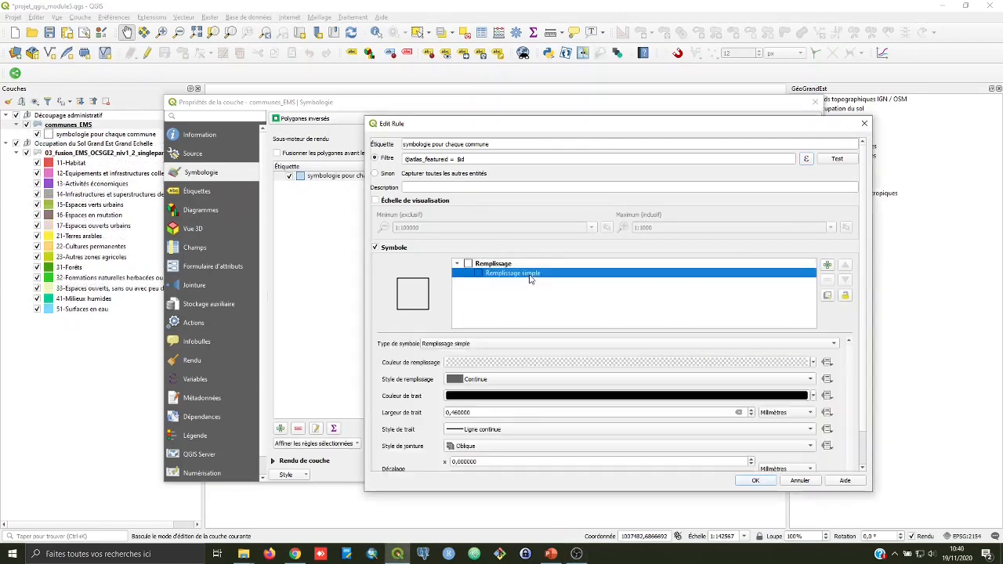
click(813, 363)
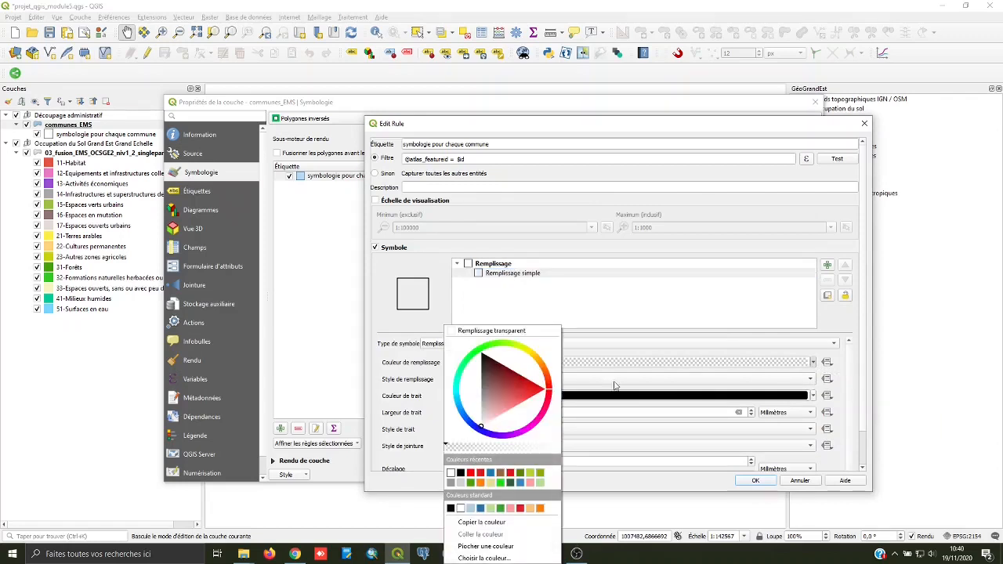
click(450, 474)
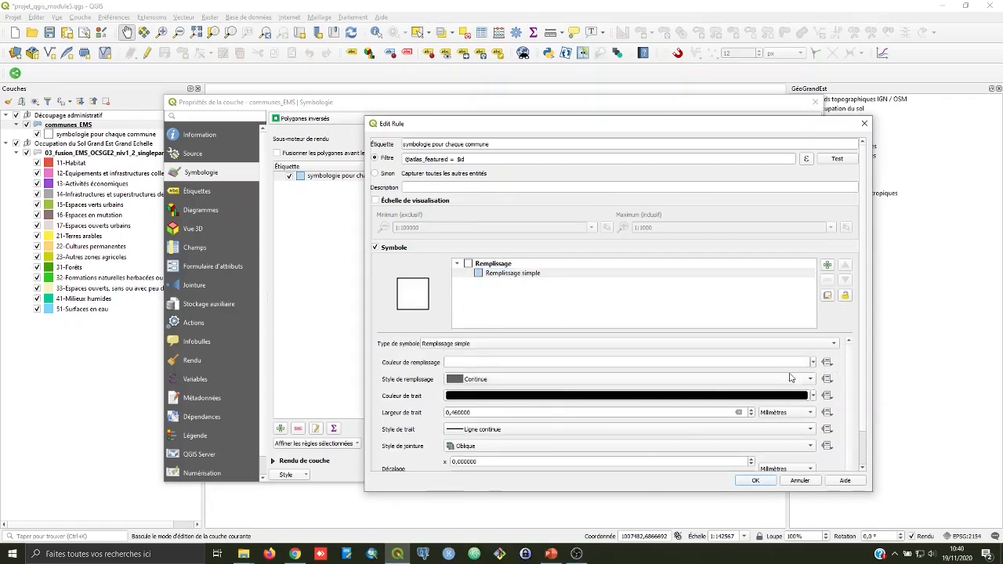
click(813, 365)
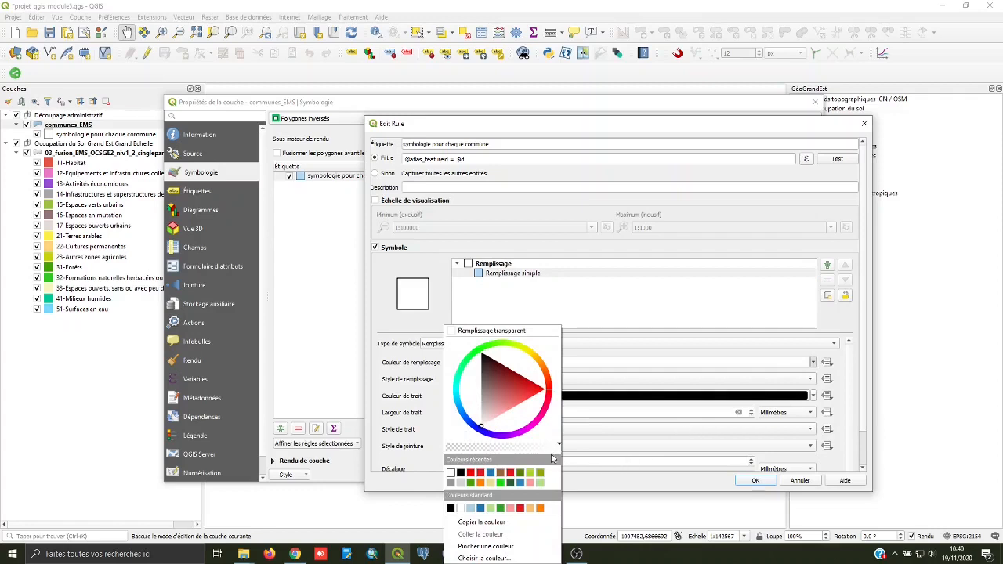
drag(559, 450, 530, 446)
click(835, 358)
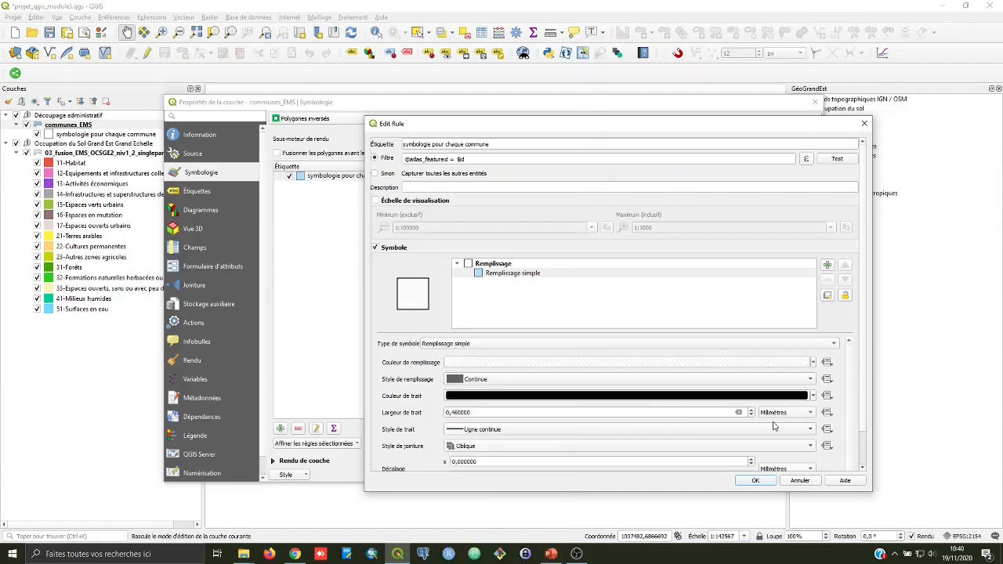
Step: Set the fill's outline to black with a 0.26 mm width, and apply the symbology to the communes_EMS layer
click(812, 396)
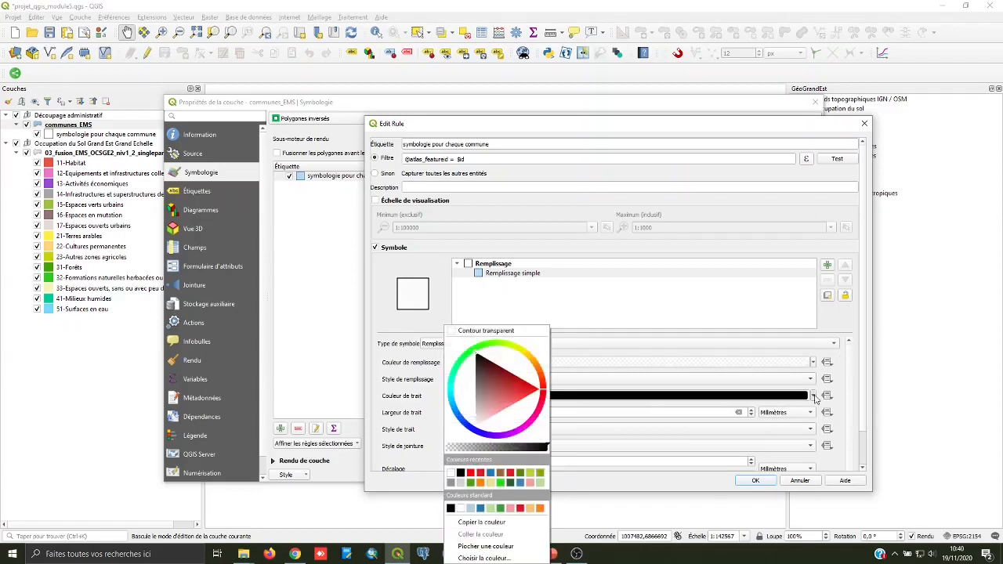
click(462, 474)
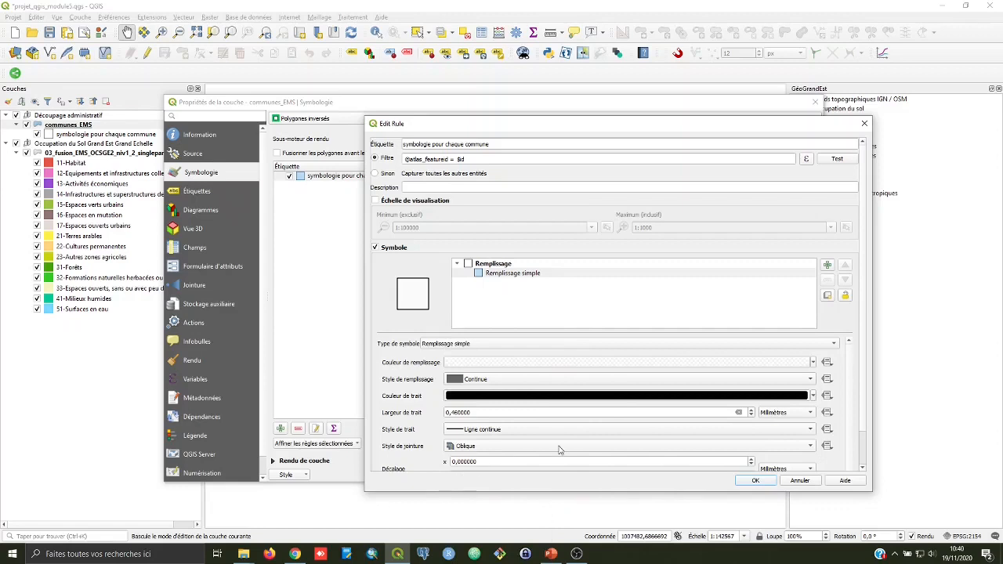
click(751, 416)
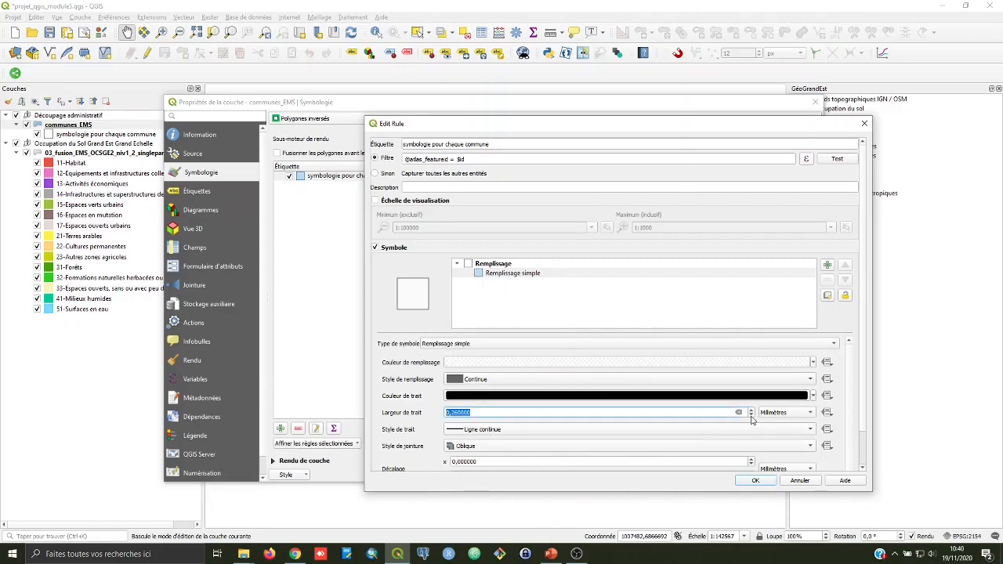
click(754, 483)
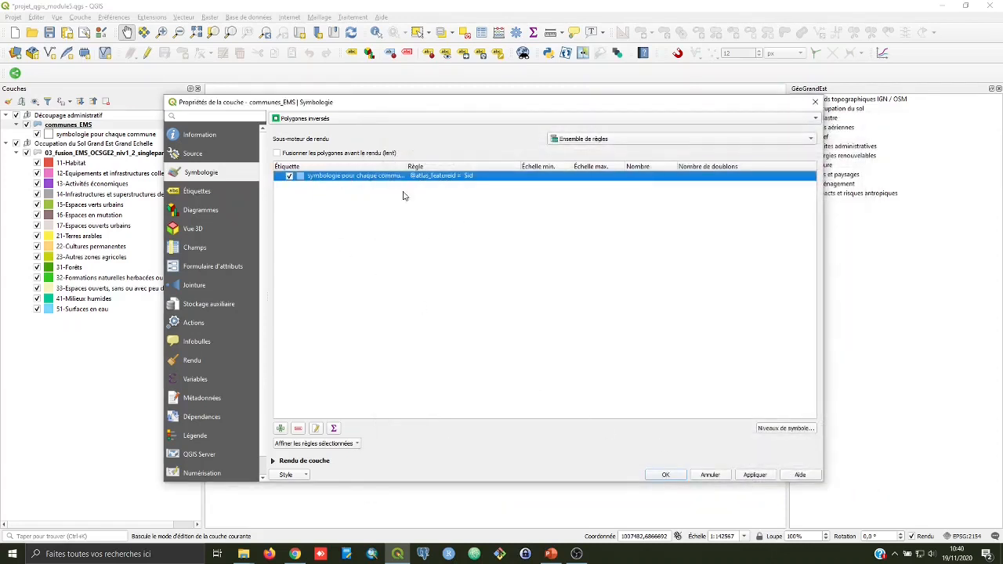
click(755, 475)
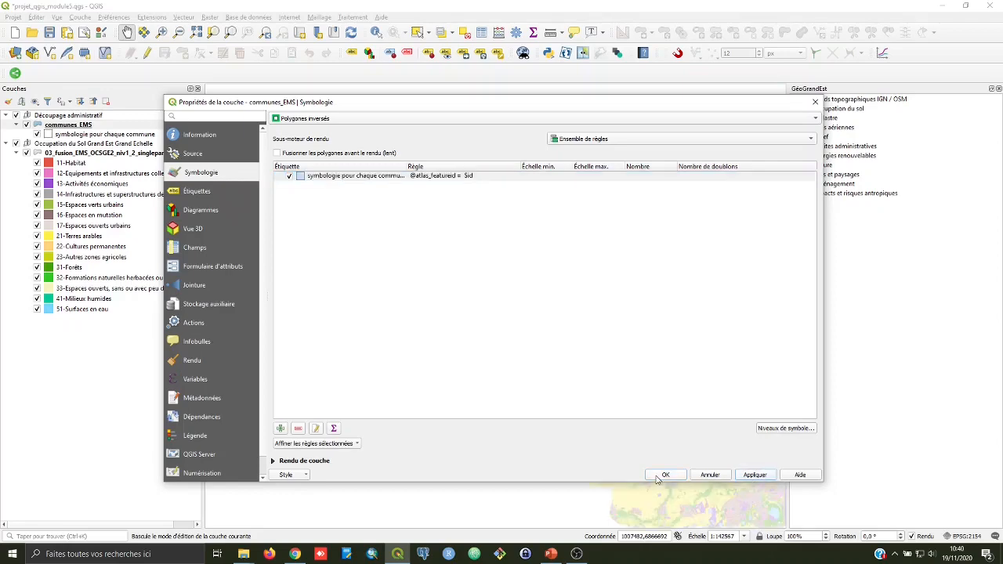
click(664, 475)
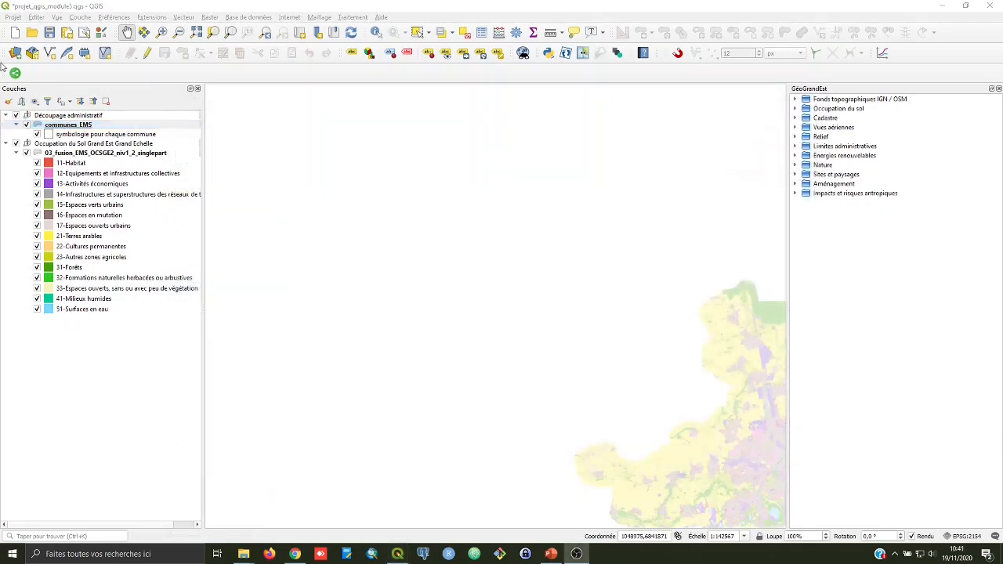
Step: Create a new print layout titled Atlas_communes_EMS with the map framed on the communes_EMS layer
right_click(74, 126)
click(102, 130)
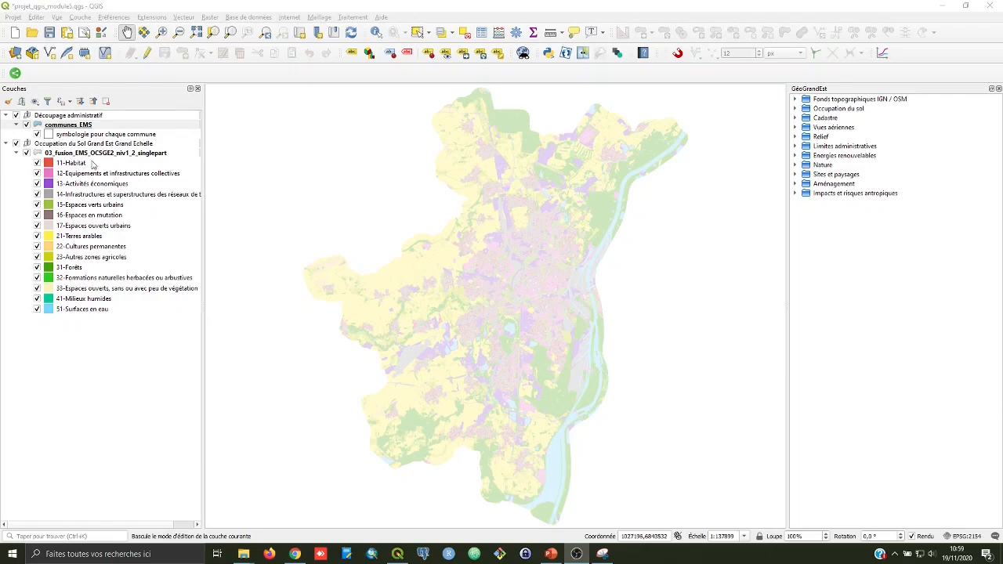
click(13, 18)
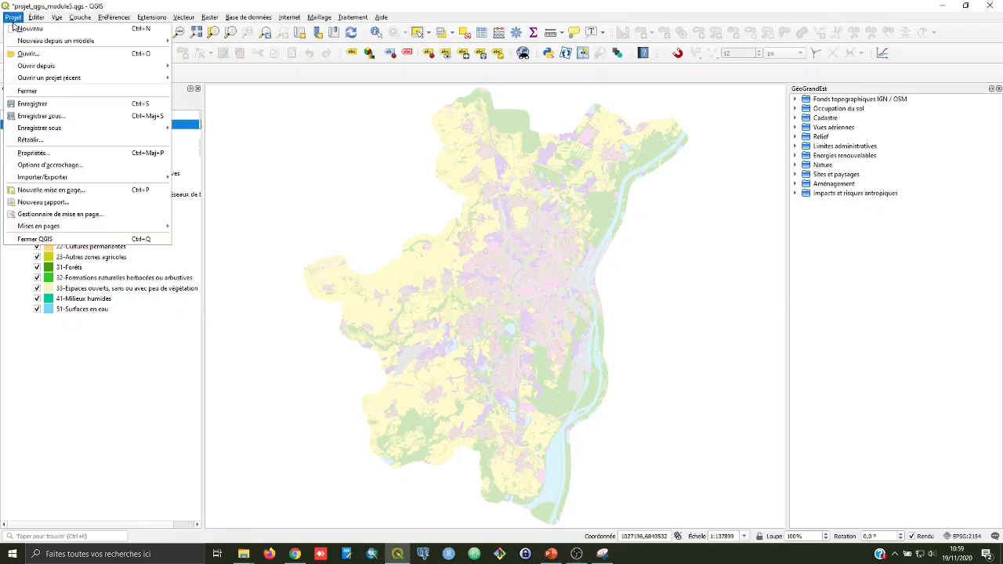
click(100, 192)
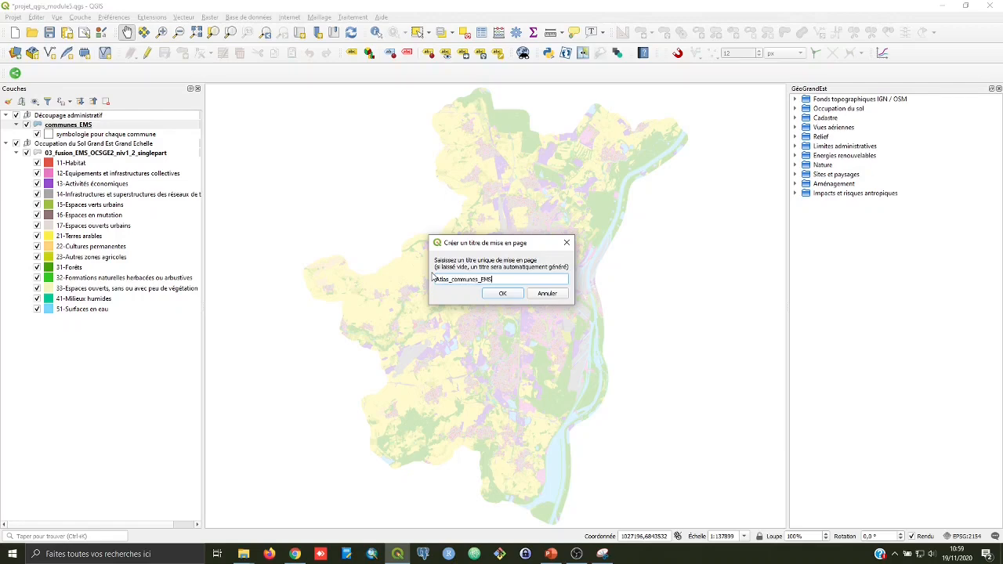
click(502, 293)
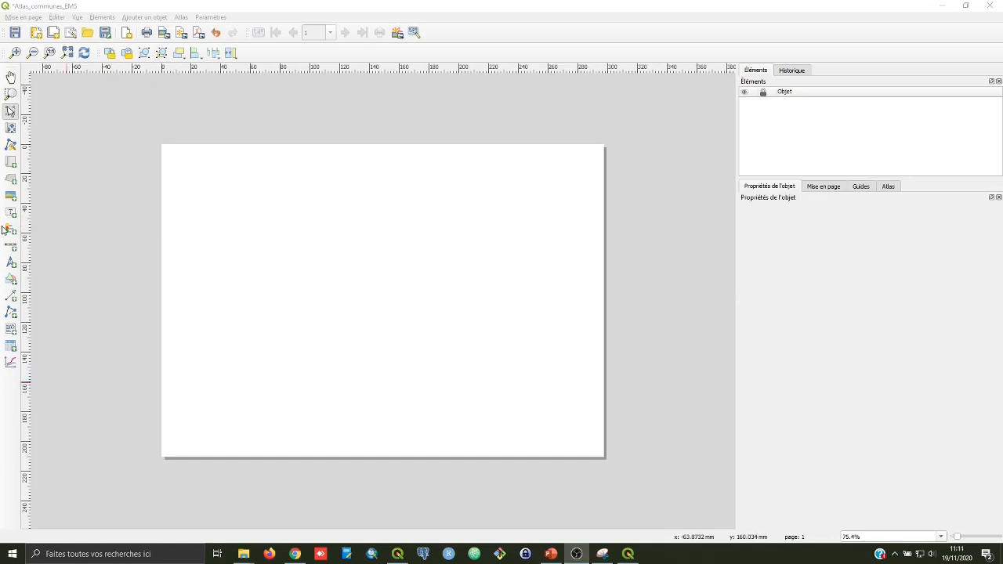
Step: Add a map item across the upper middle of the page, centre it horizontally, and enable its frame
click(10, 165)
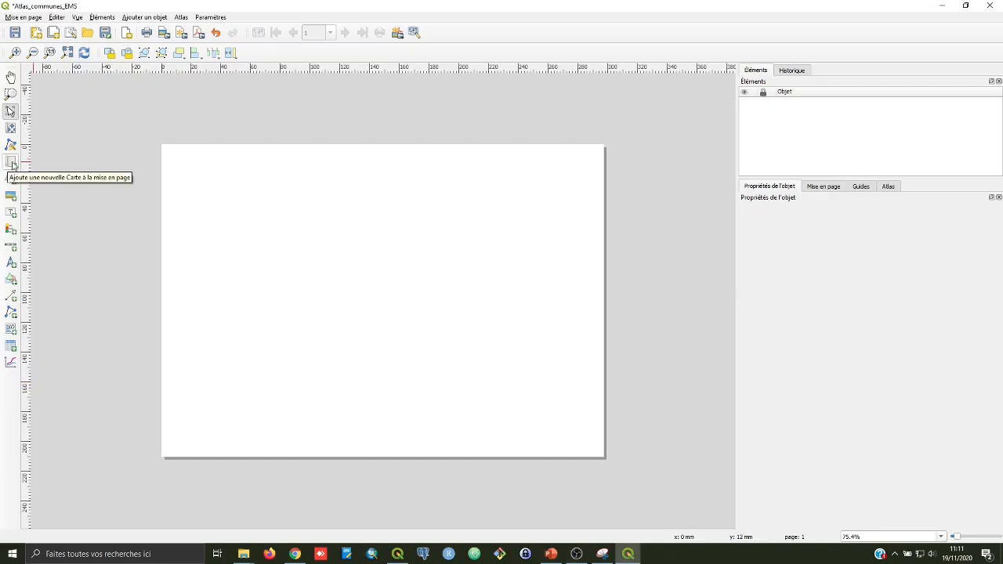
click(7, 165)
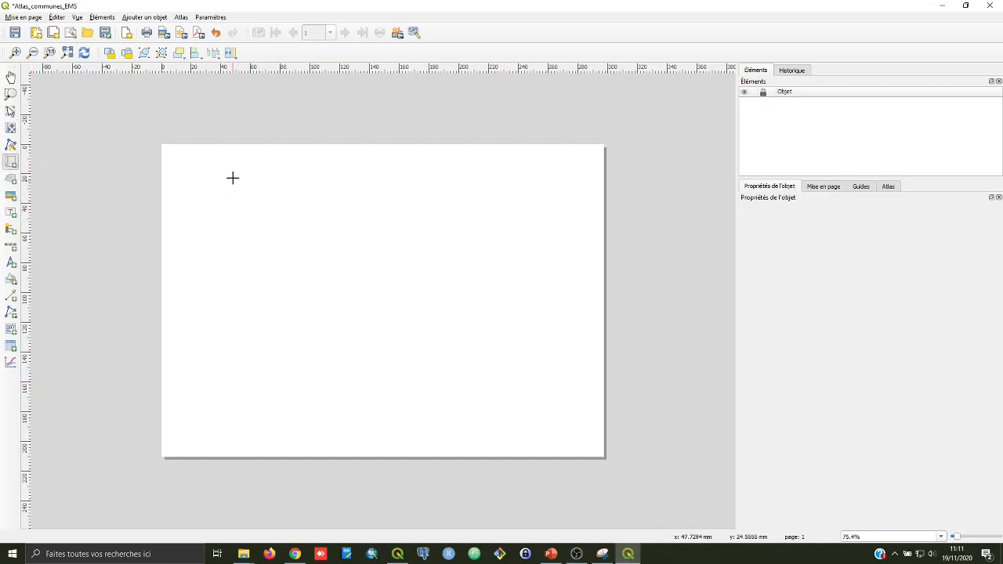
drag(224, 167, 557, 390)
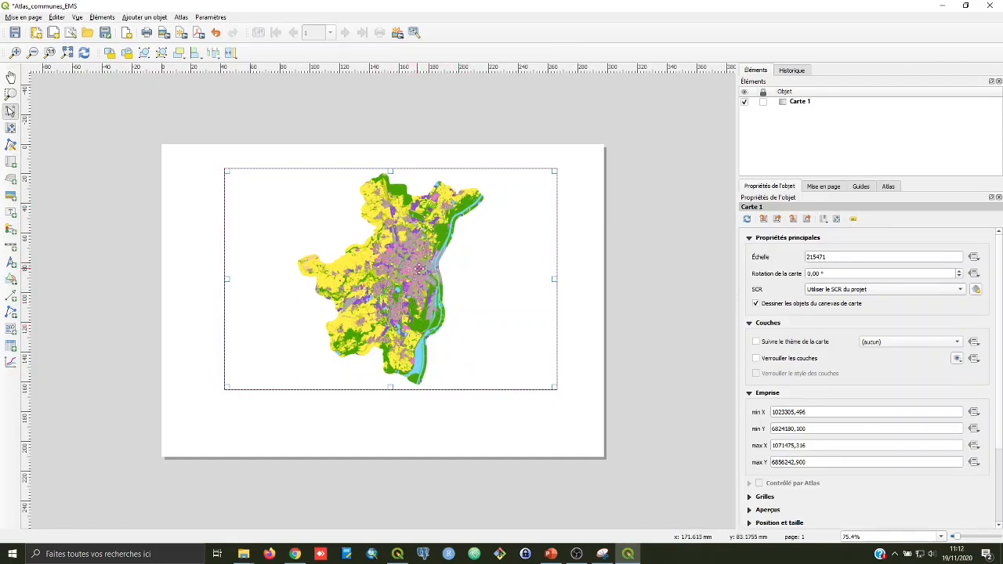
drag(417, 267, 412, 269)
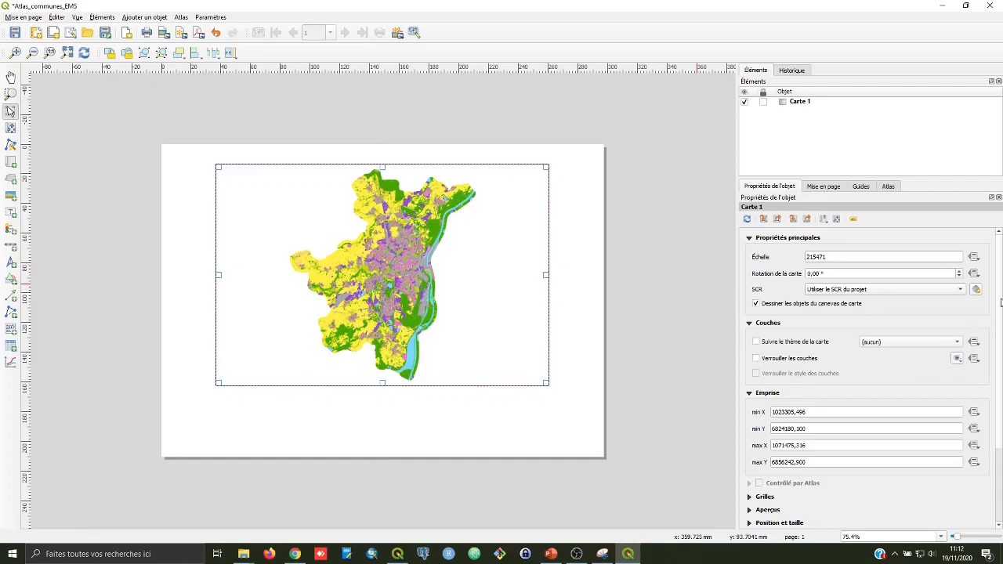
scroll(994, 314, down, 3)
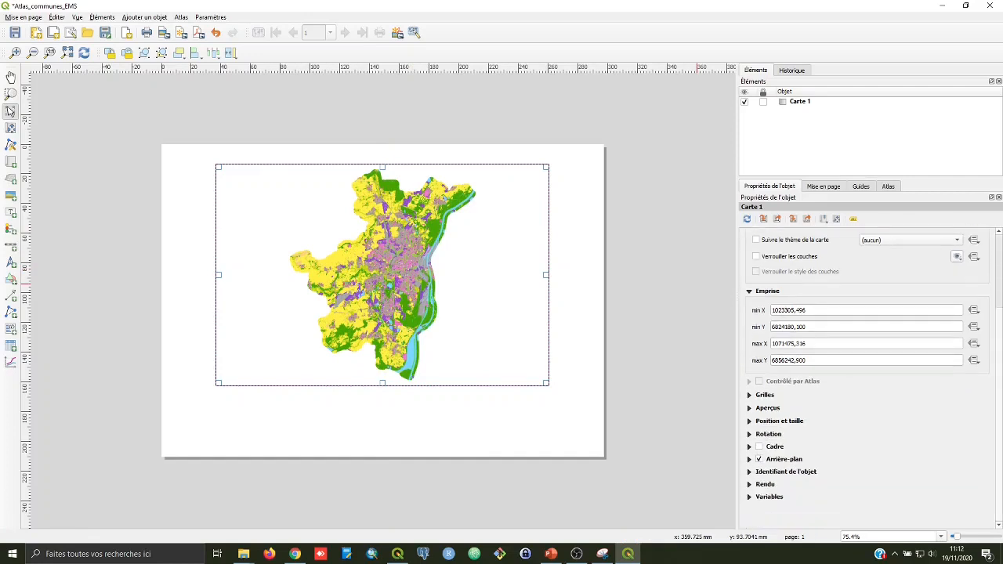
click(759, 446)
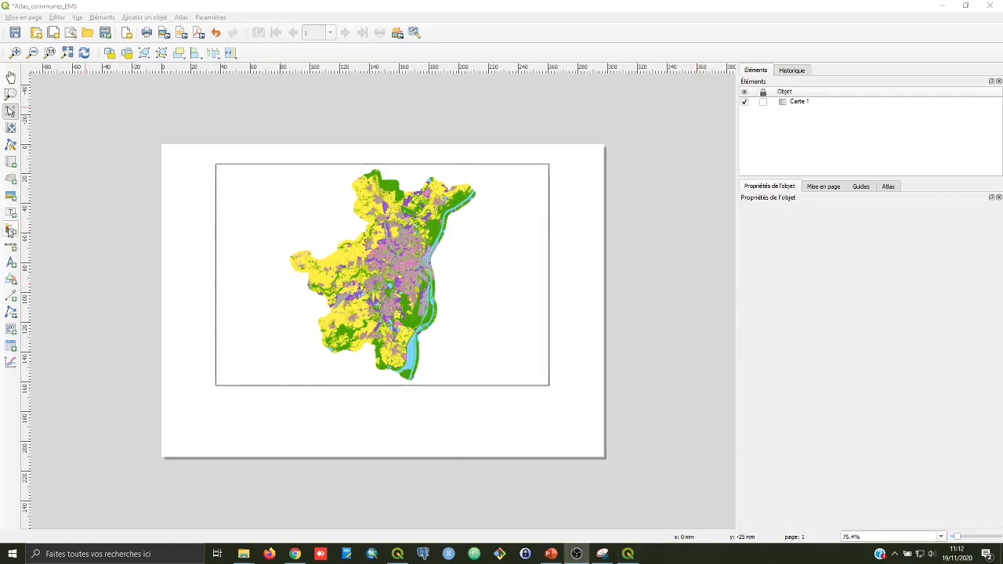
Step: Add a legend below the map near the page's left edge and turn off its automatic updating
click(11, 231)
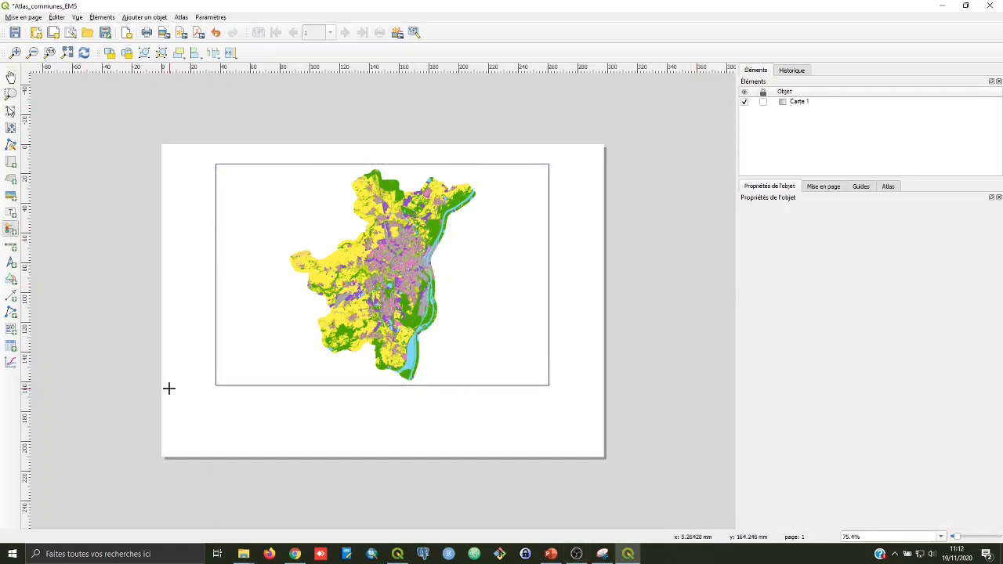
drag(168, 388, 329, 458)
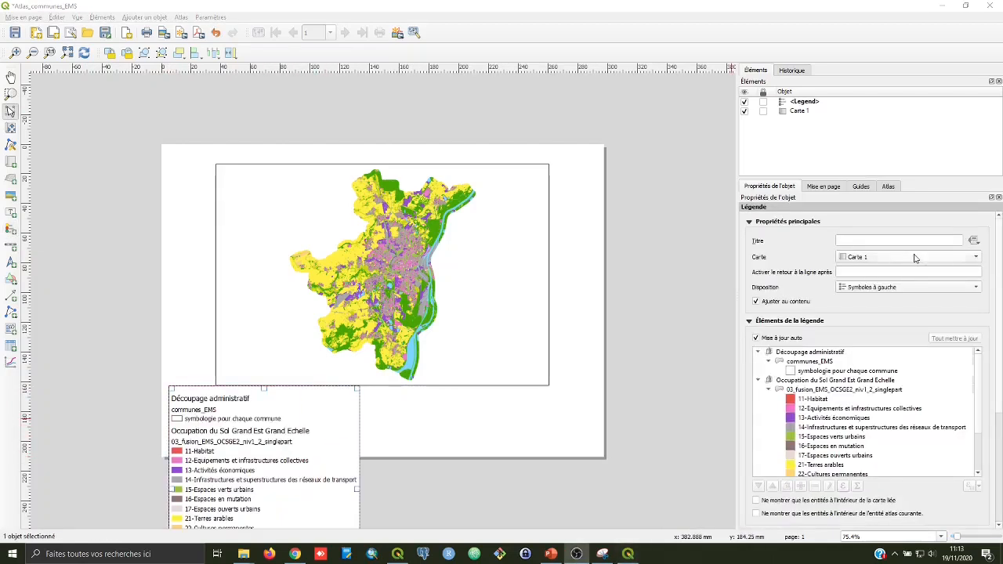
click(757, 339)
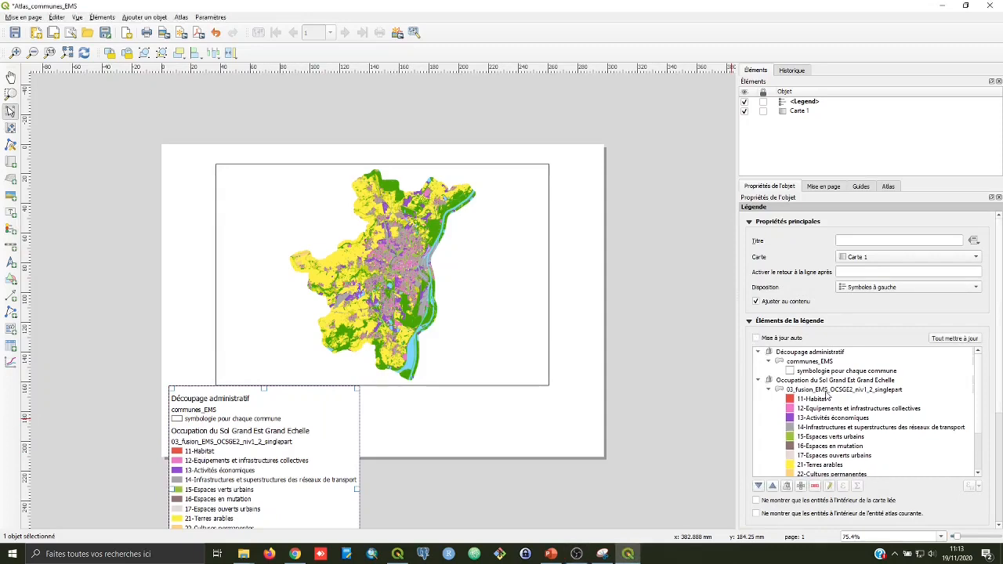
Step: Hide the Découpage administratif group title and the communes_EMS layer name in the legend
click(811, 355)
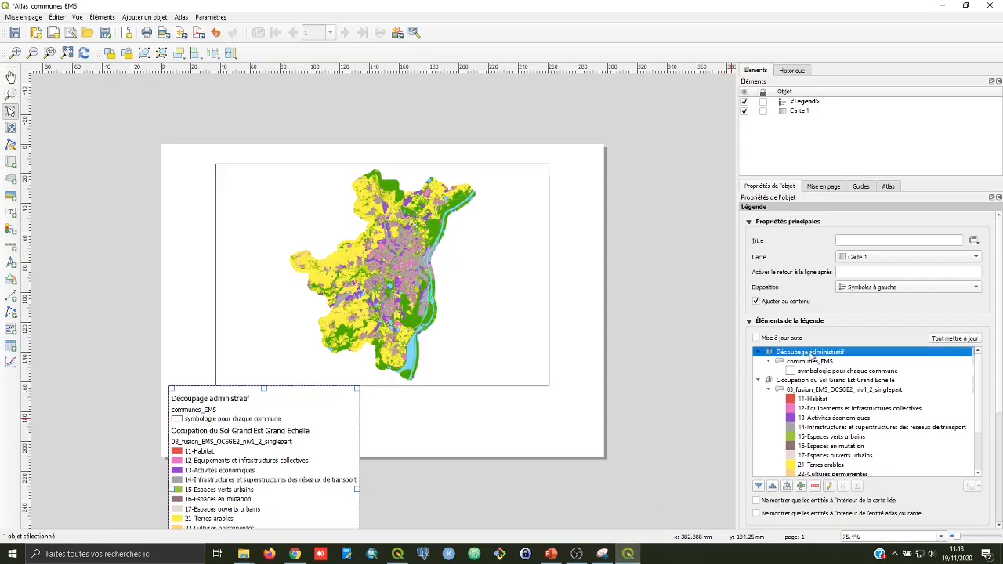
right_click(812, 356)
click(820, 359)
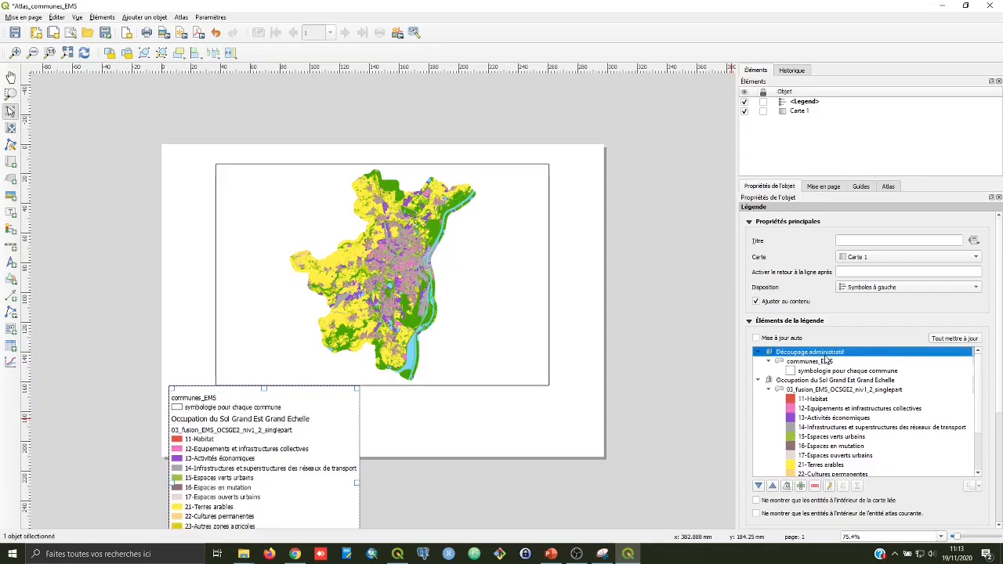
right_click(816, 356)
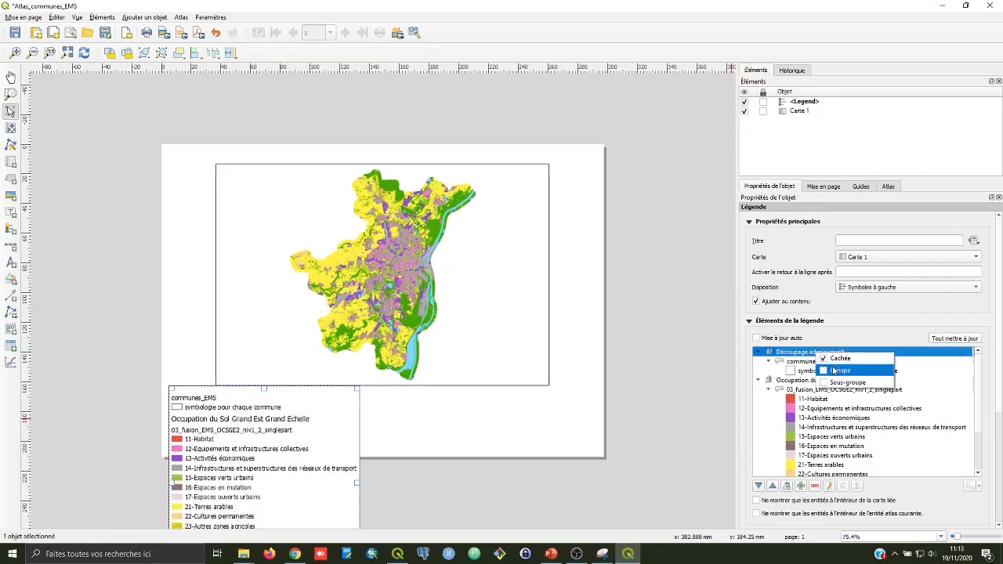
click(807, 362)
right_click(807, 362)
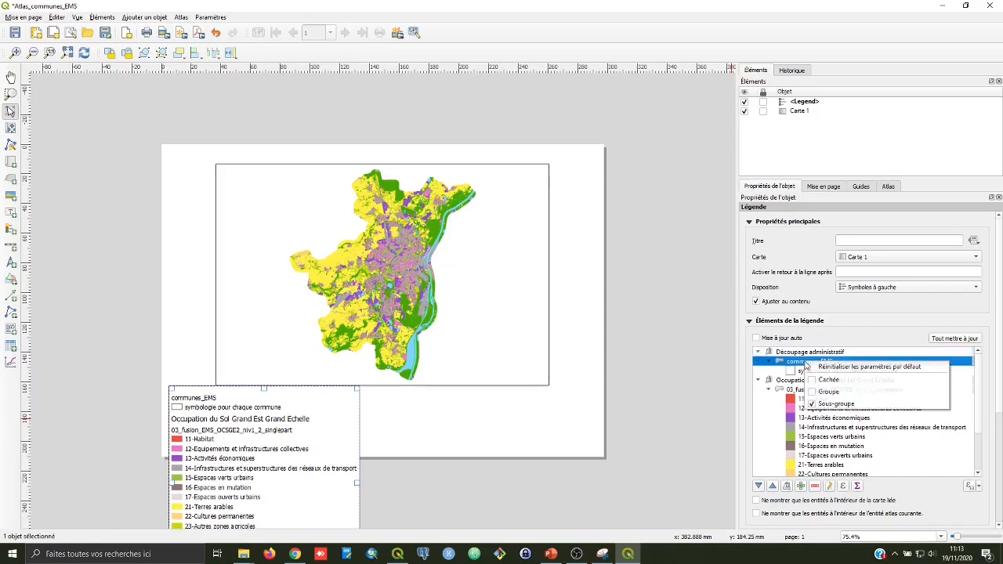
click(825, 380)
Step: Rename the legend entry "symbologie pour chaque commune" as "Limite de commune"
click(819, 372)
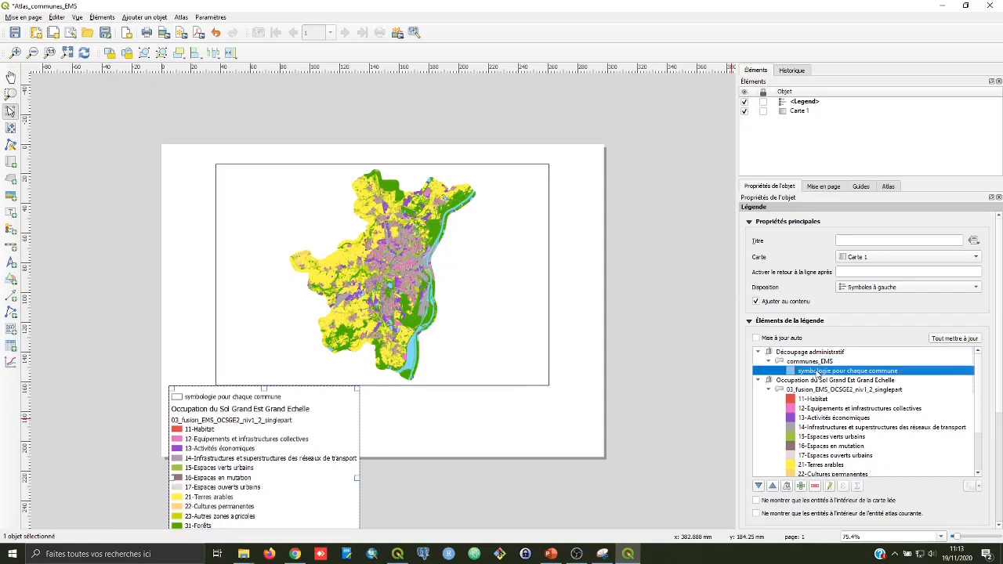
click(828, 486)
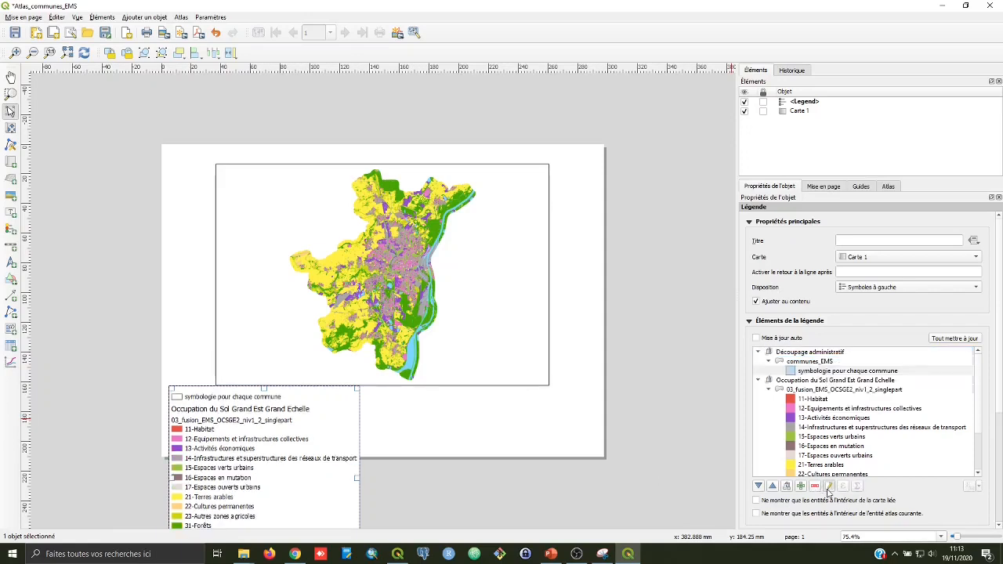
text(Limite de commune)
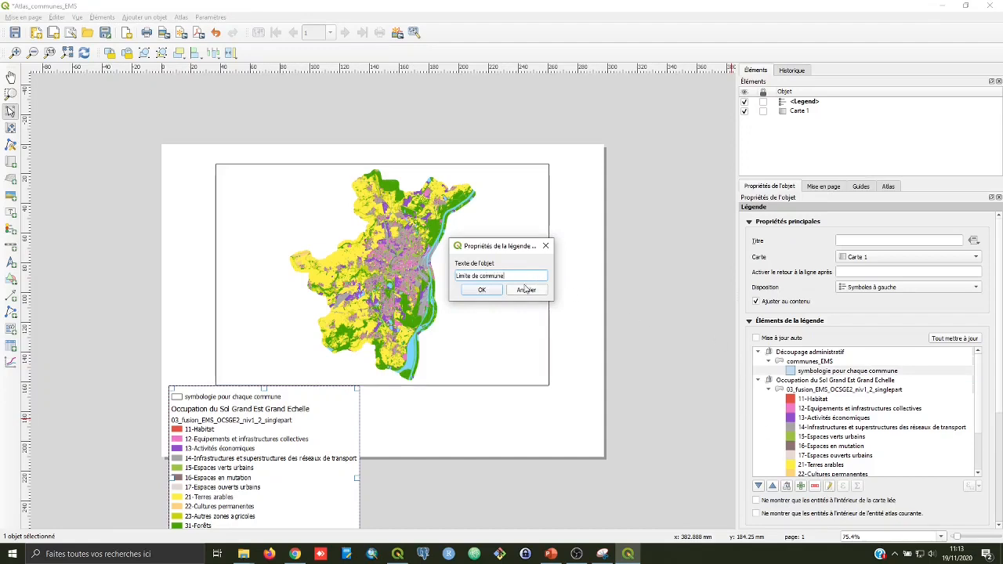
click(495, 290)
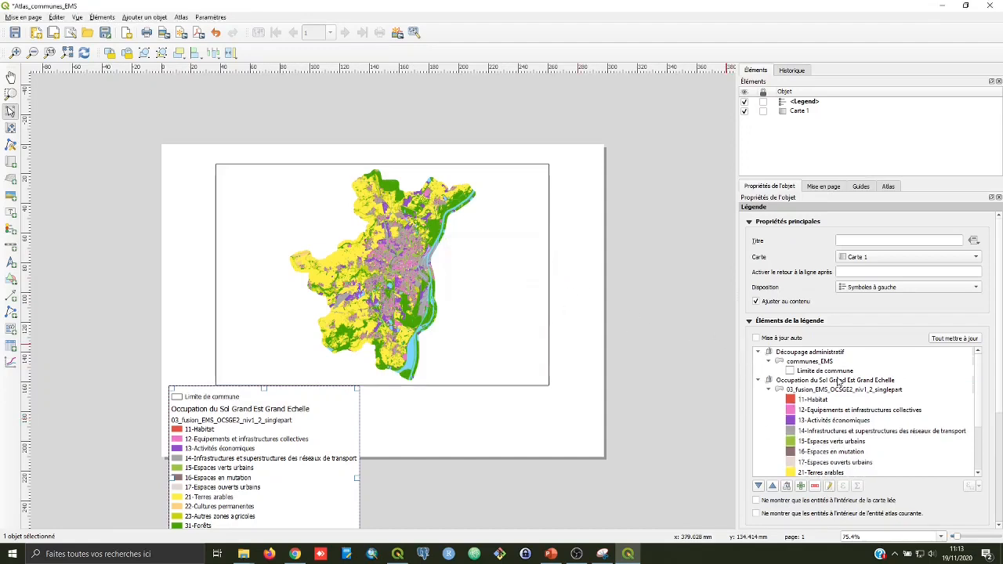
Step: Hide the Occupation du Sol Grand Est Grand Echelle group title and the 03_fusion_EMS_OCSGE2_niv1_2_singlepart layer name in the legend
click(837, 381)
right_click(837, 381)
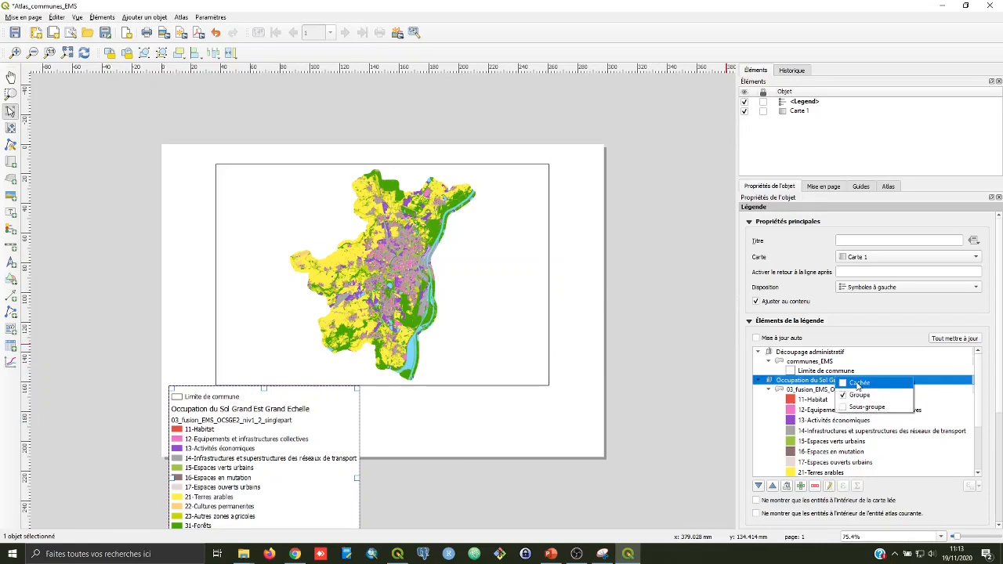
click(857, 384)
click(830, 390)
right_click(829, 391)
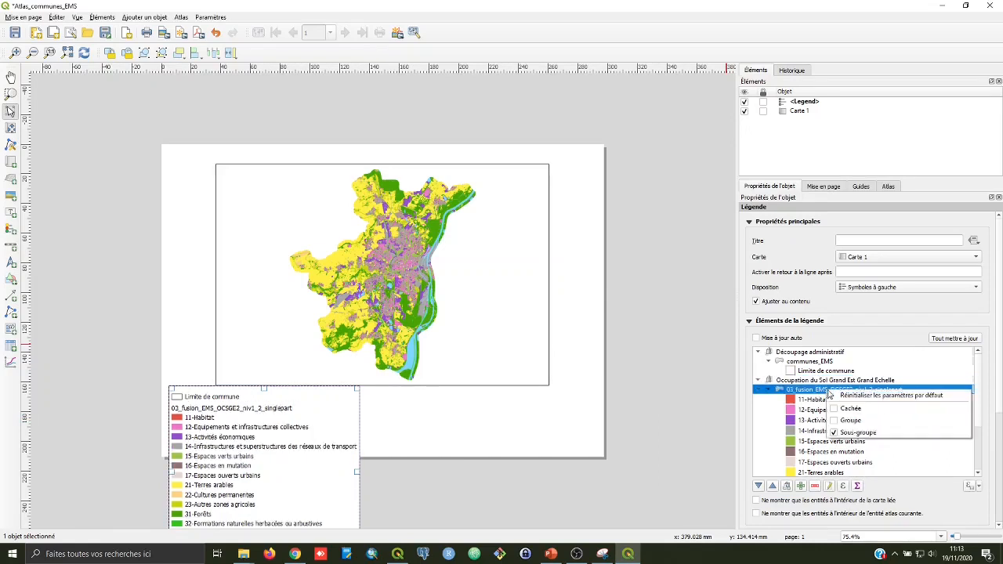
click(843, 409)
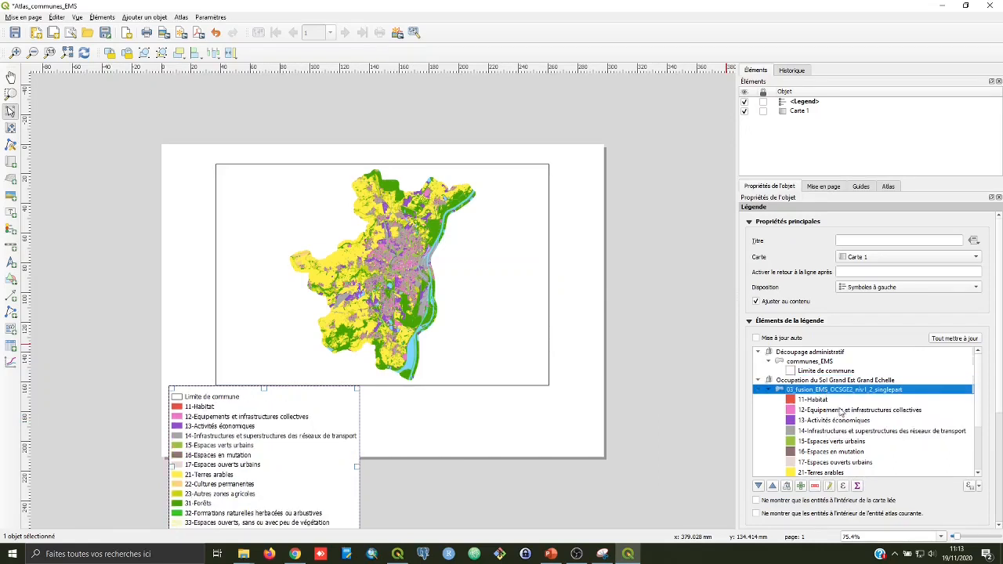
Step: Arrange the legend in 2 columns of equal width, allowing layers to be split between columns
click(827, 401)
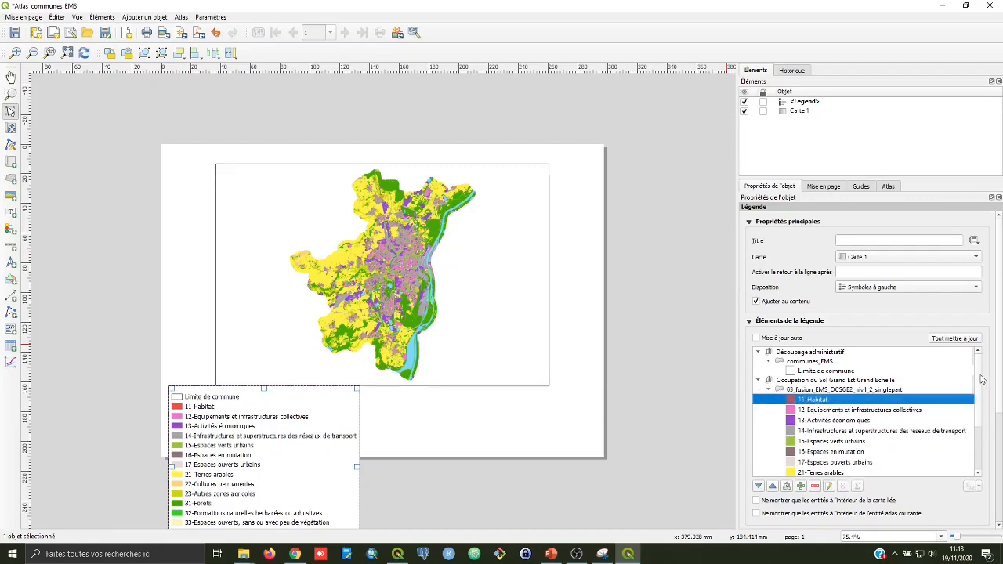
scroll(982, 380, down, 3)
scroll(997, 421, down, 1)
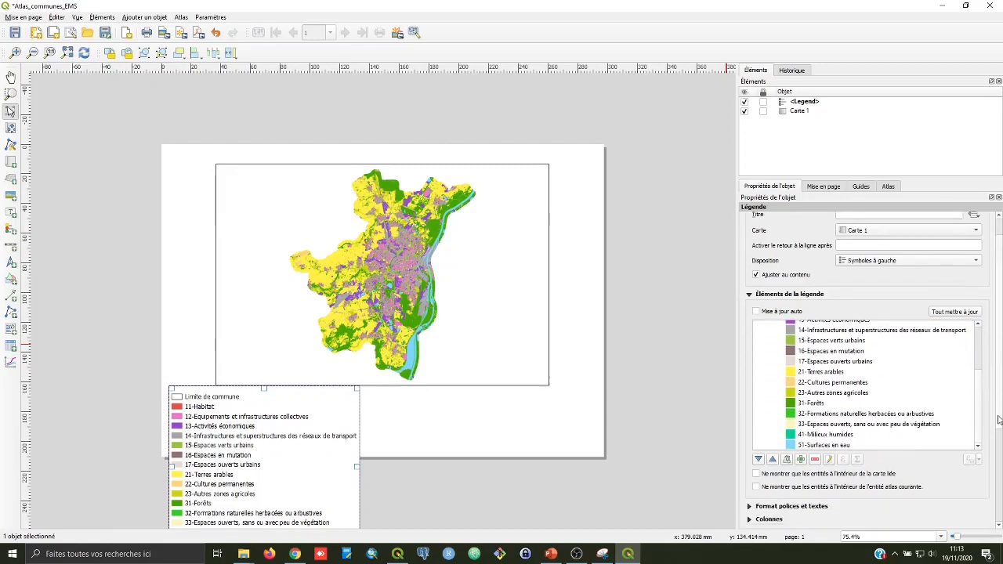
scroll(997, 421, down, 4)
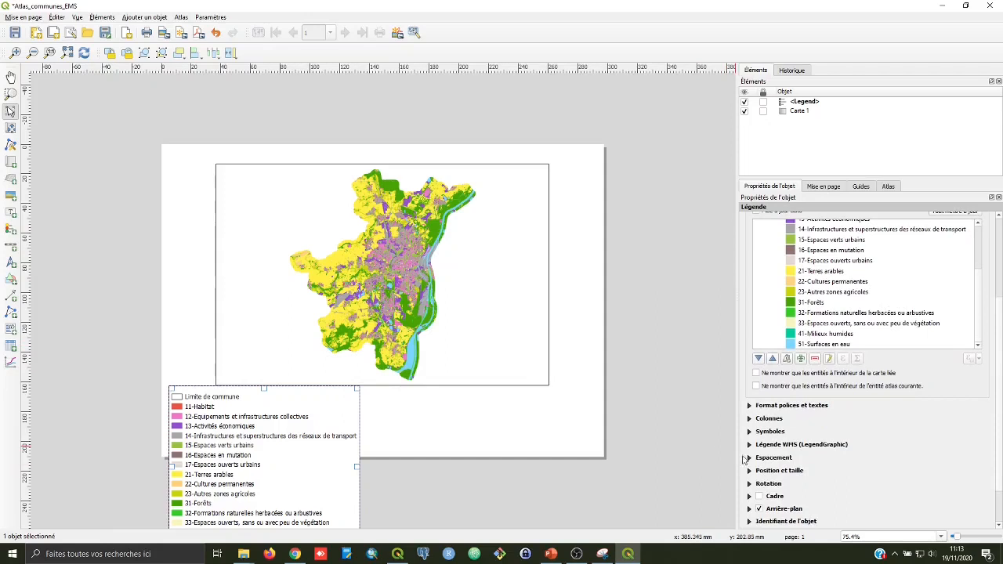
click(749, 420)
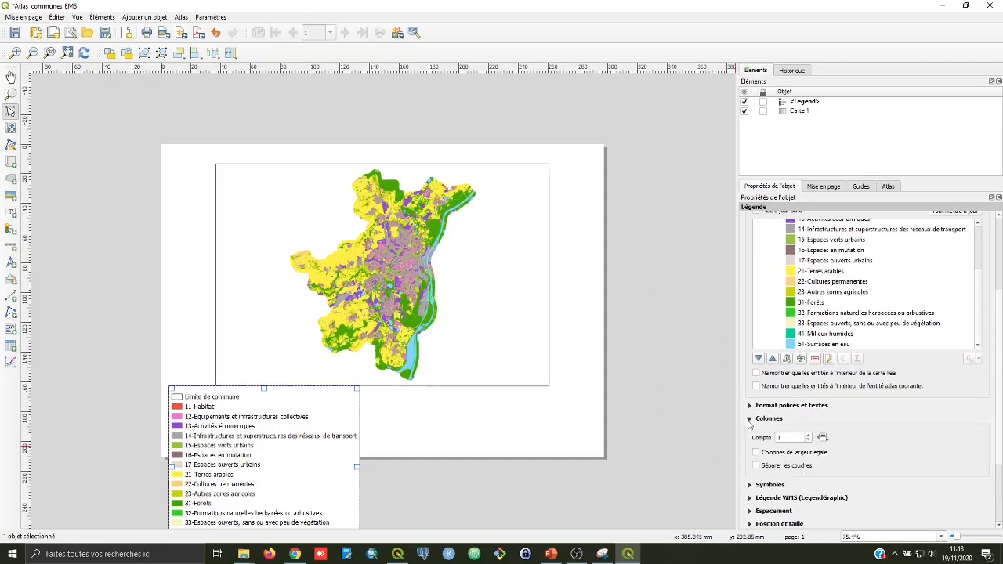
click(808, 435)
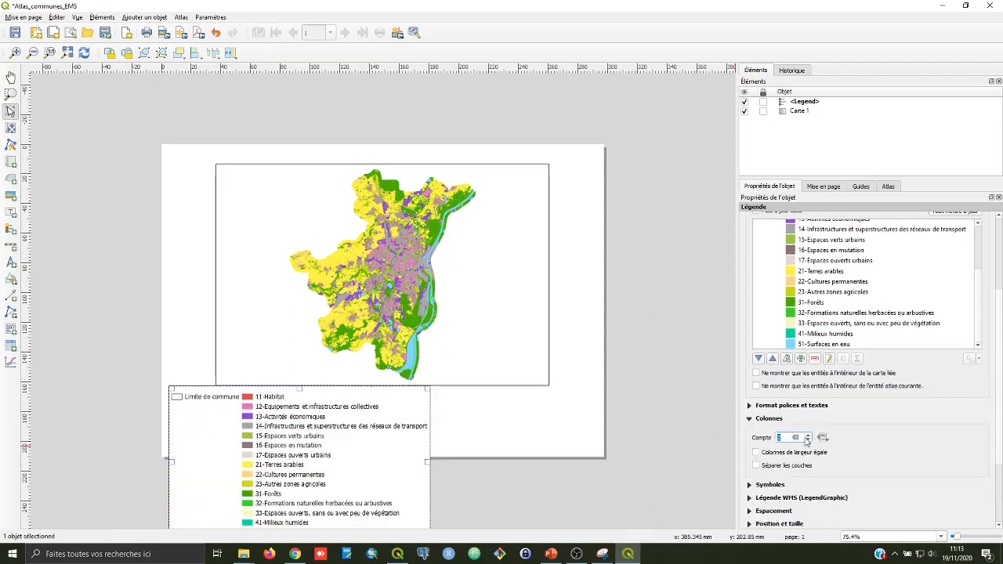
click(757, 466)
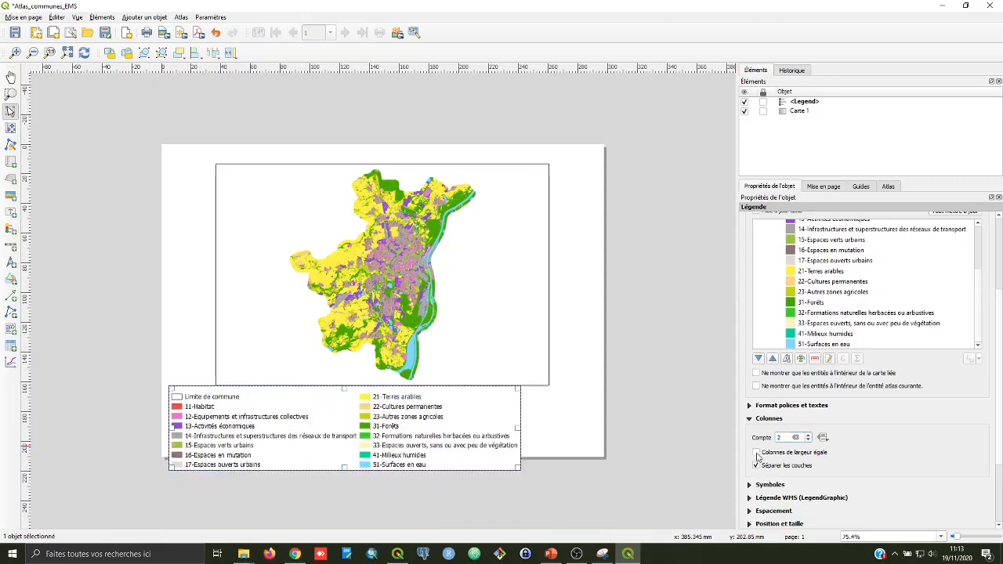
click(757, 453)
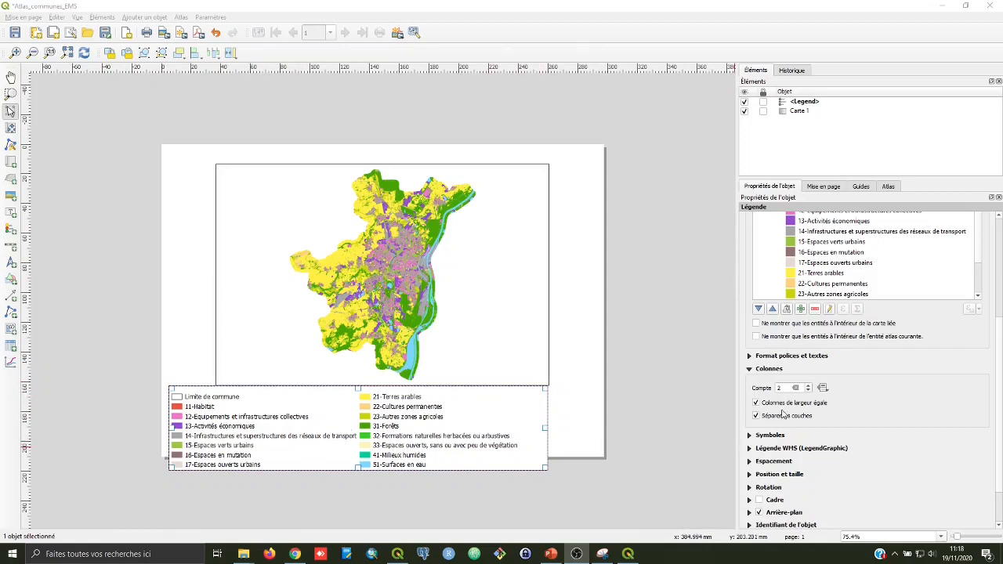
Step: Set the font size of the legend's item labels to 11 pt
click(749, 356)
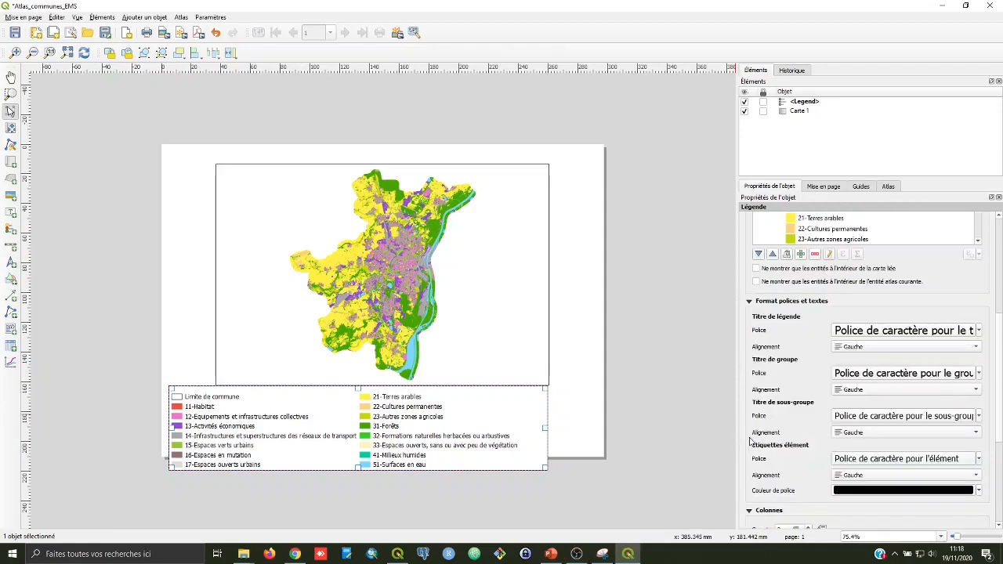
click(979, 460)
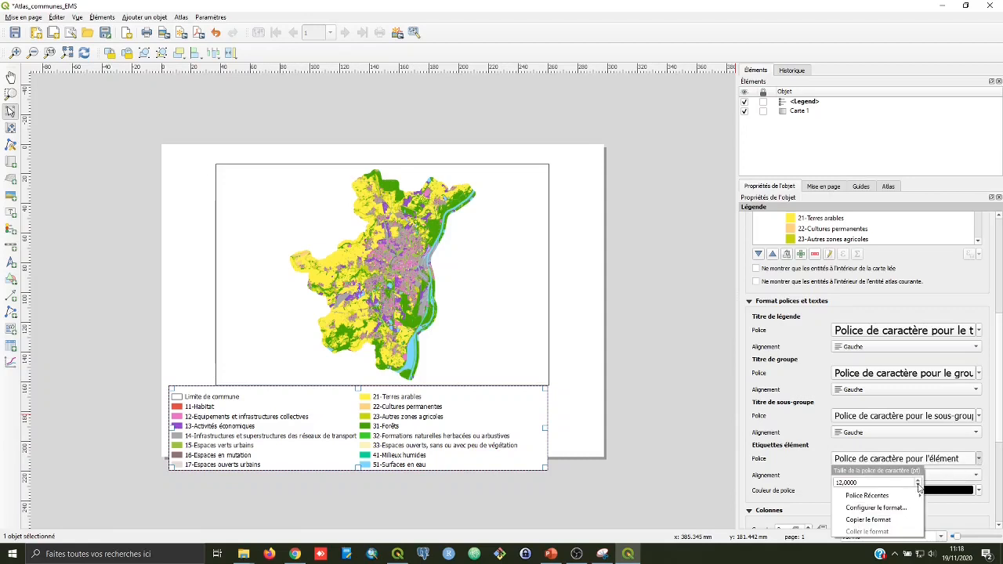
click(918, 487)
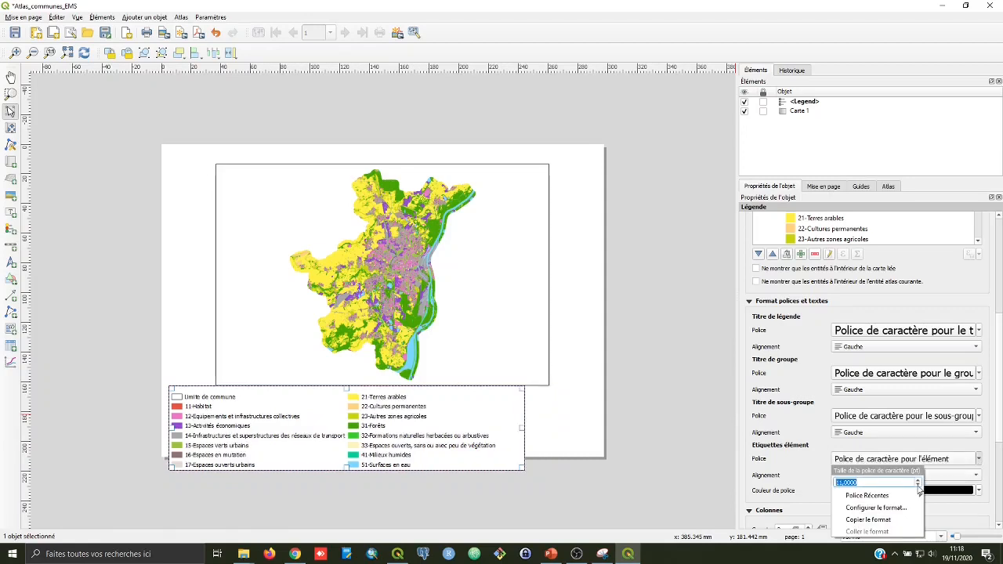
click(918, 487)
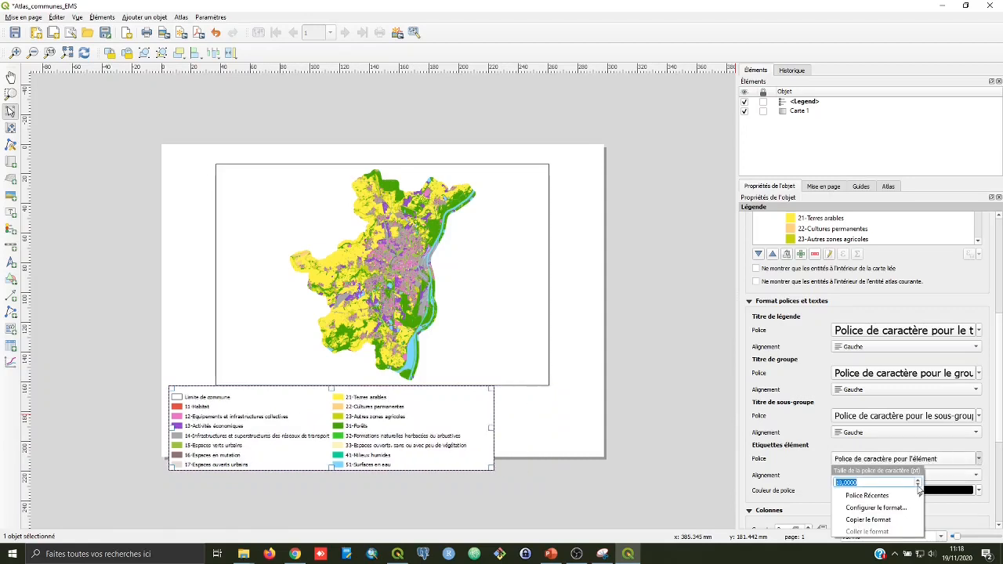
click(919, 481)
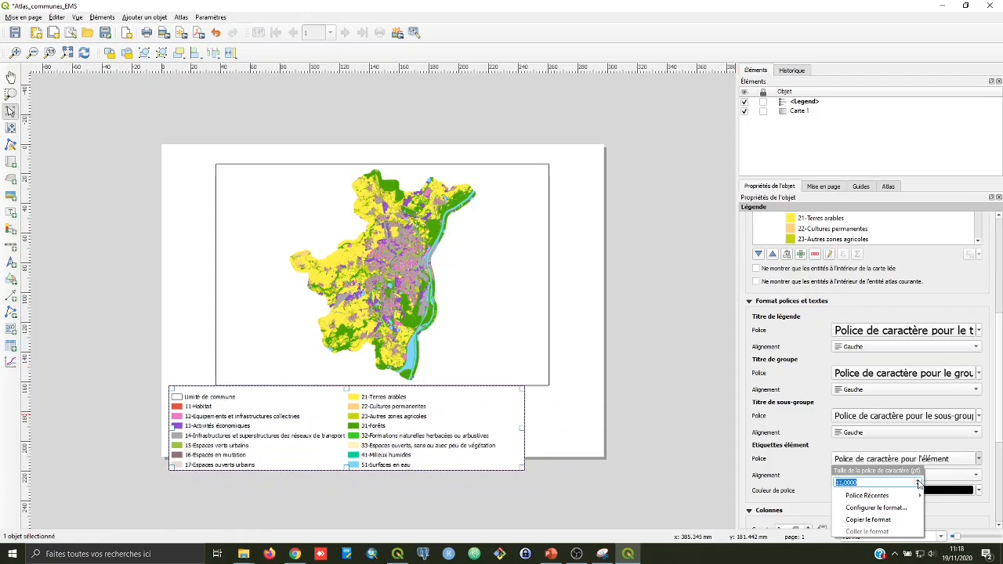
click(776, 494)
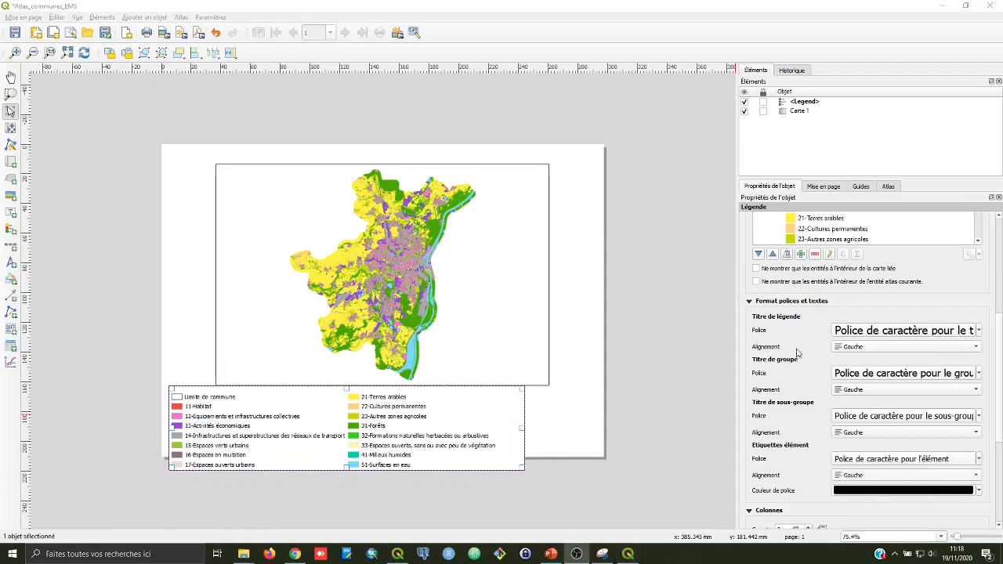
Step: Set the height of the legend symbols to 3 mm
drag(999, 343, 1000, 402)
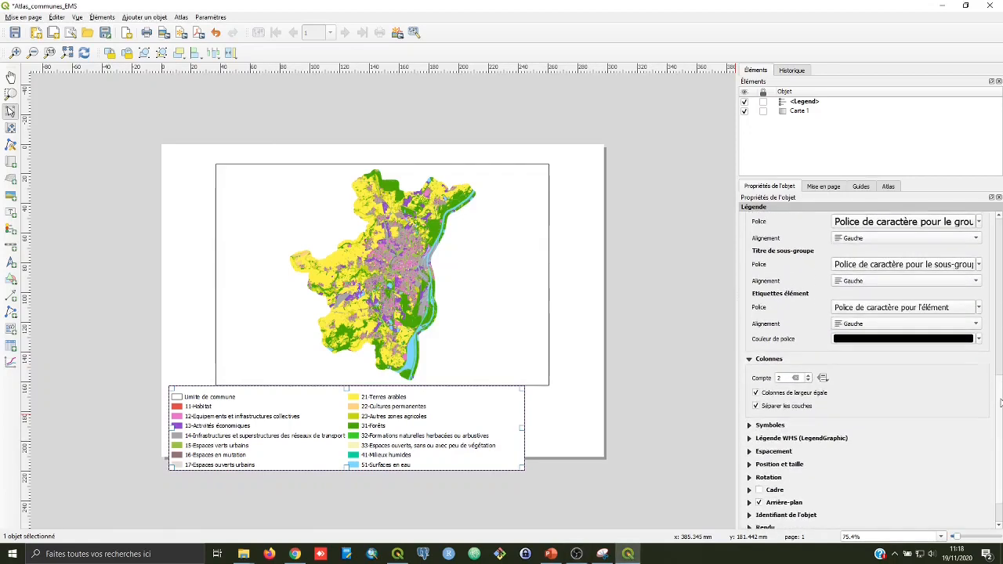
click(749, 425)
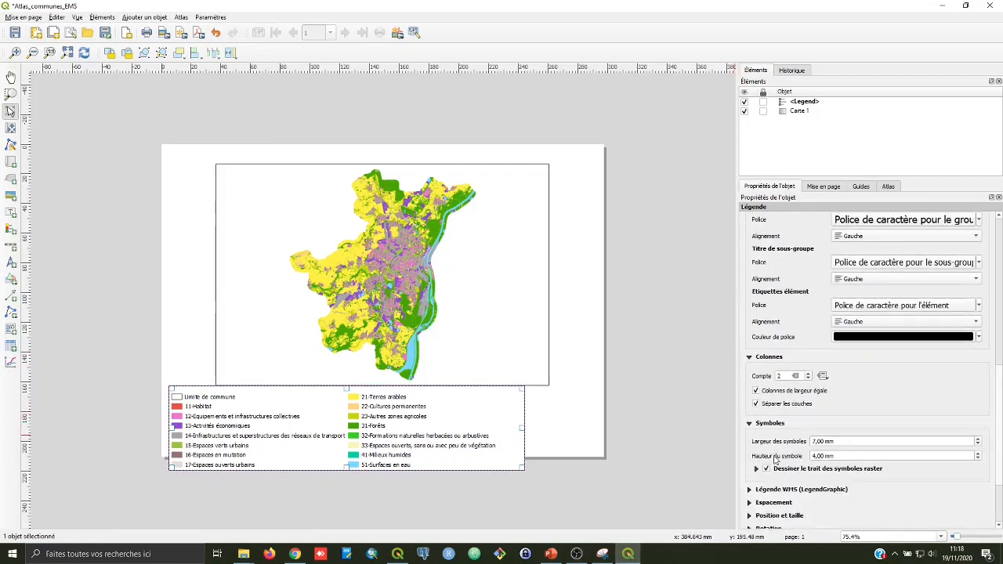
click(977, 460)
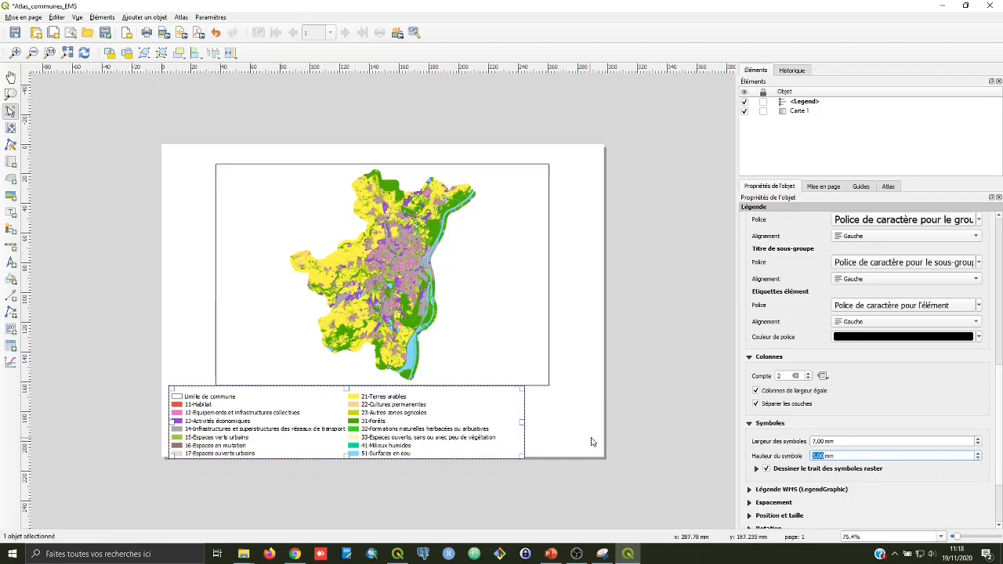
Step: Set the legend's general box spacing to 1 mm
scroll(862, 392, down, 2)
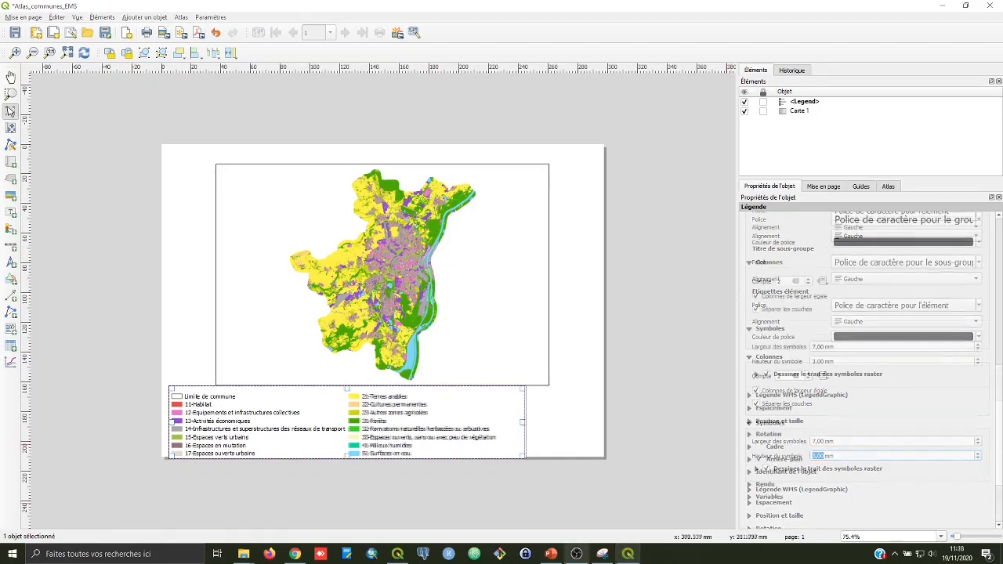
click(749, 408)
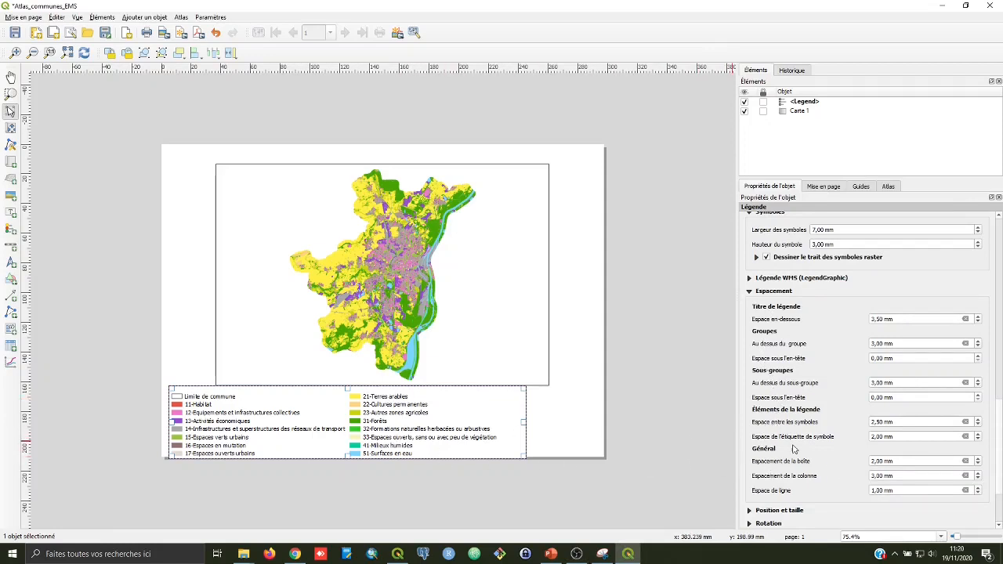
click(977, 464)
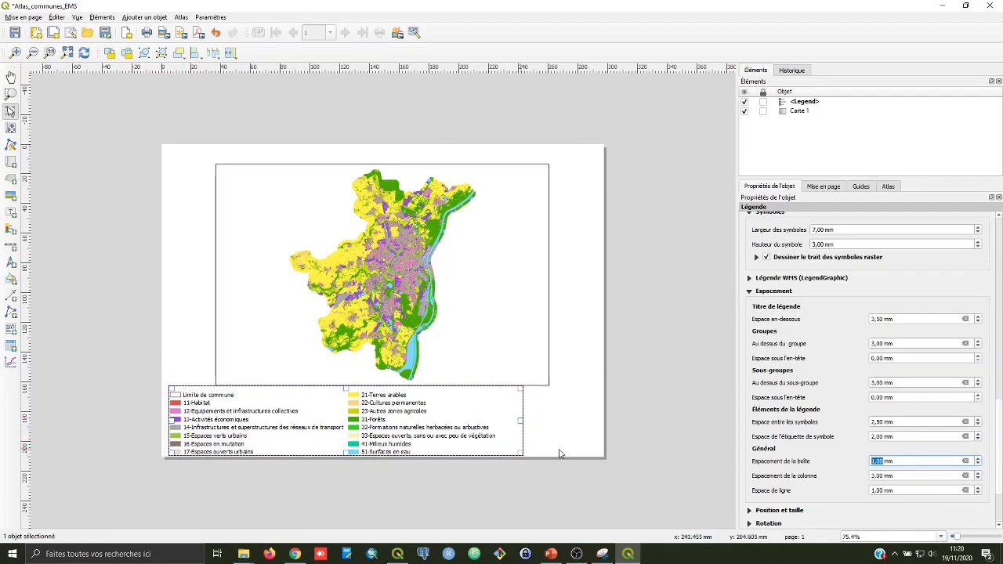
scroll(994, 435, down, 3)
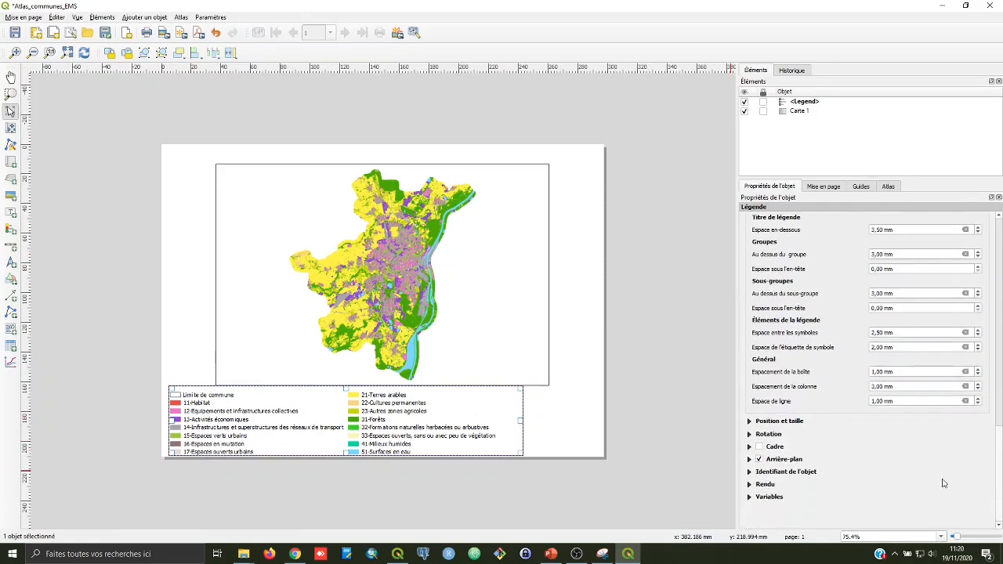
Step: Move the legend into the lower-left corner of the page and deselect it
click(160, 406)
drag(208, 414, 214, 424)
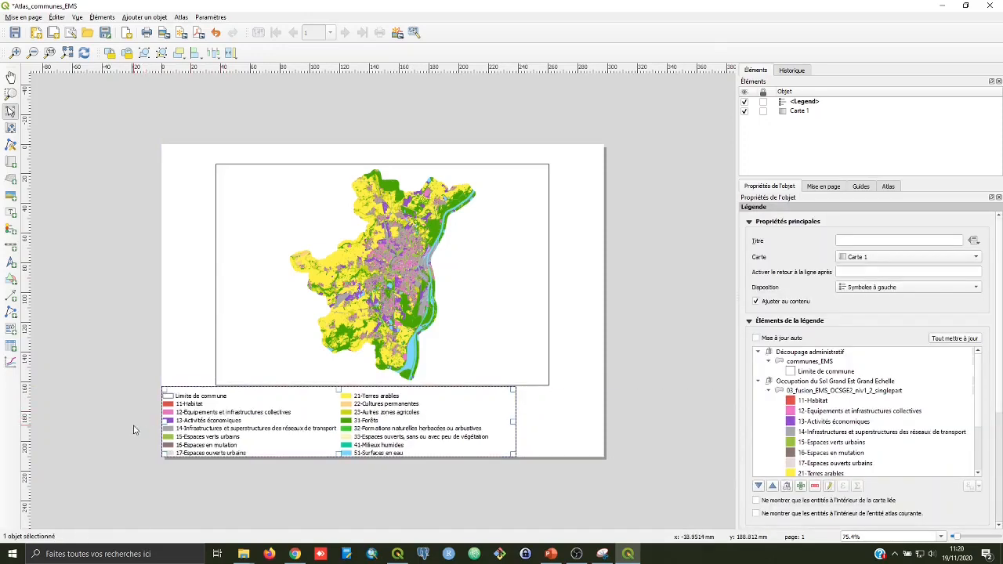
click(138, 430)
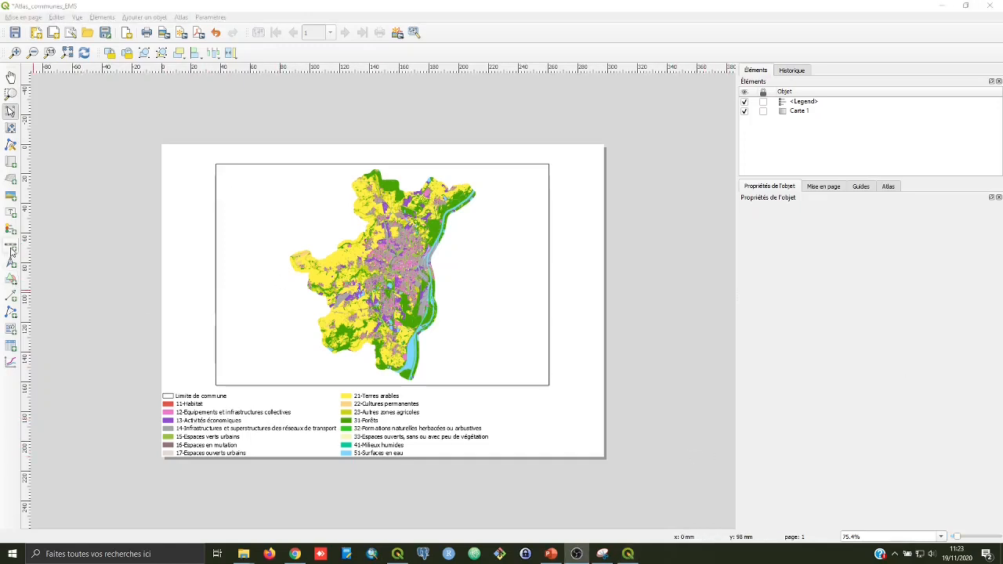
Step: Add a scale bar for Carte 1 at the bottom of the page, just to the right of the legend
click(11, 246)
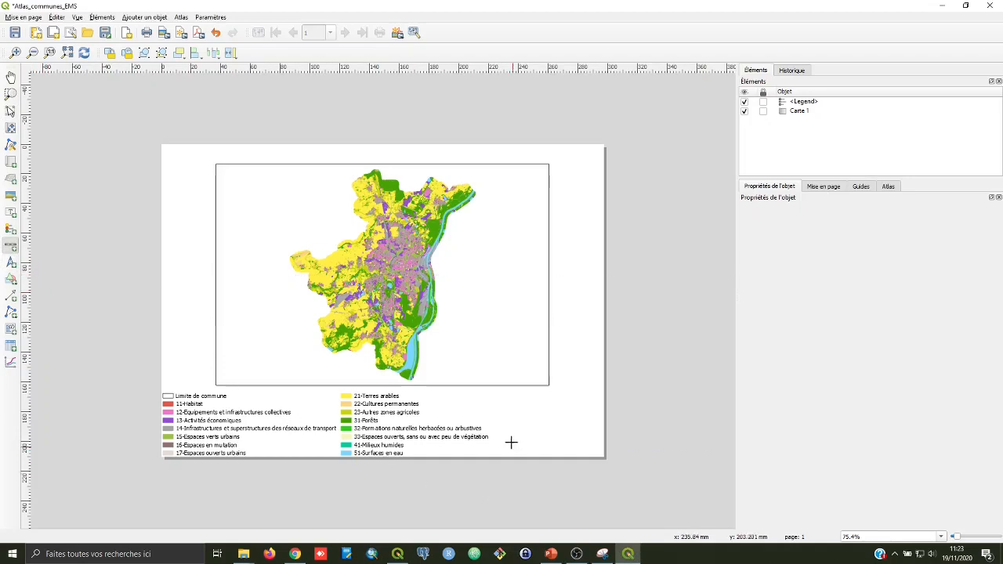
drag(506, 435, 594, 462)
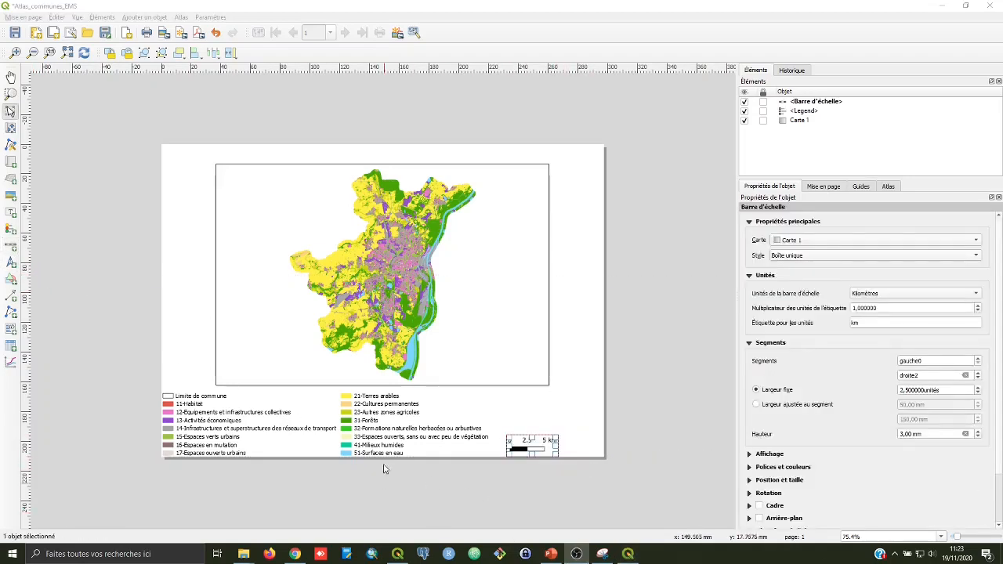
click(536, 425)
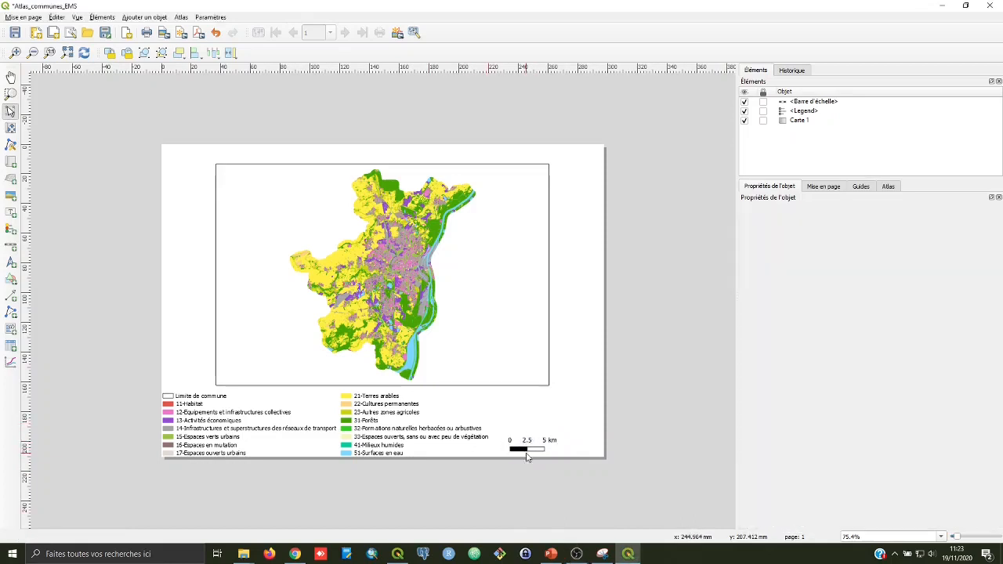
click(528, 450)
drag(536, 446, 525, 446)
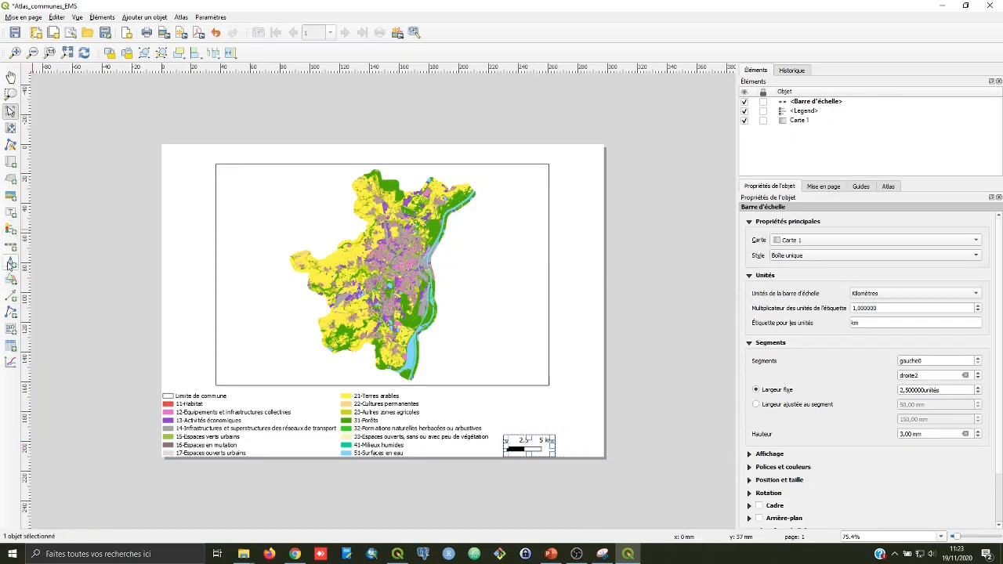
Step: Add a north arrow in the lower-right corner of the page and make its fill colour black
click(11, 265)
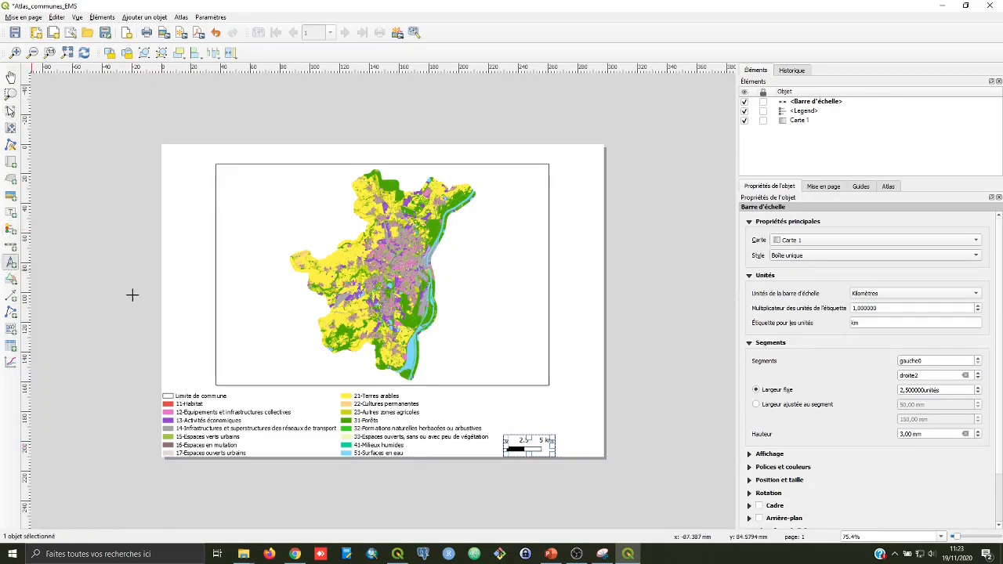
drag(580, 435, 603, 457)
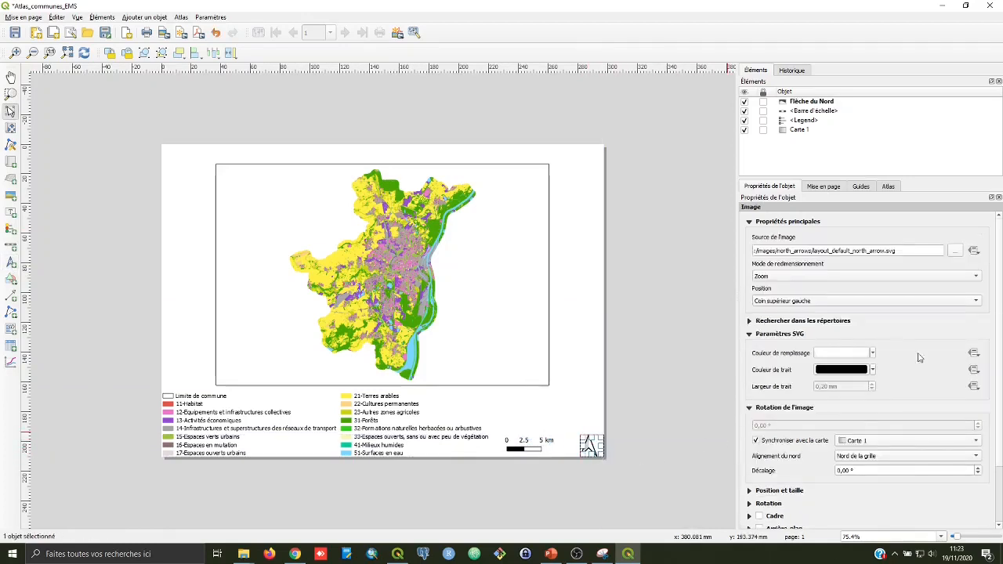
click(873, 353)
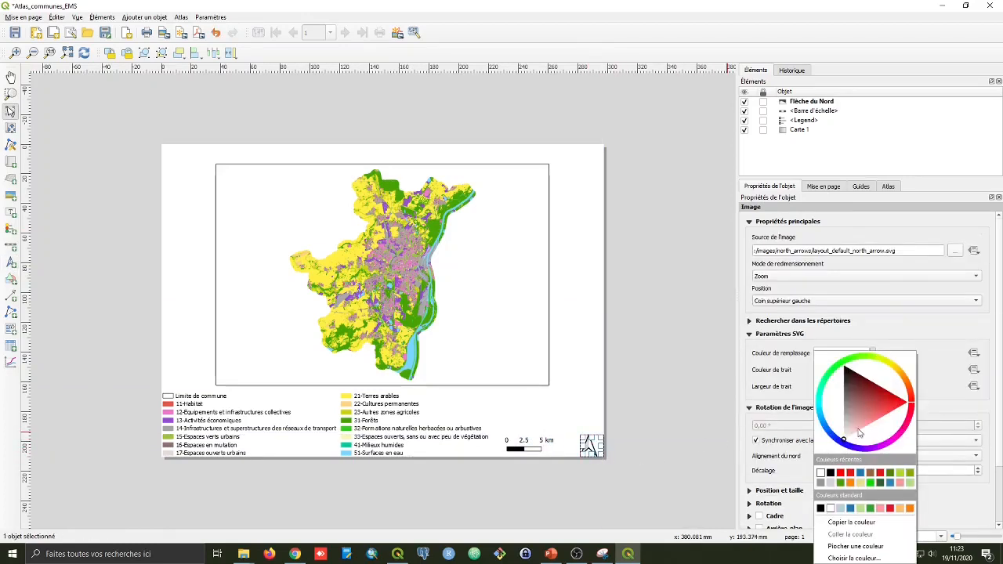
click(831, 472)
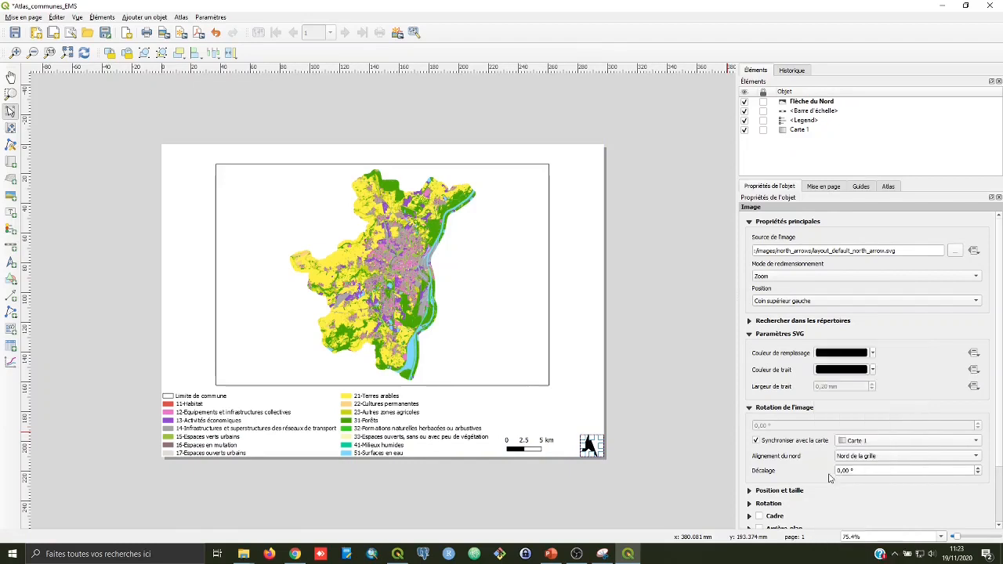
Step: Adjust the north arrow's placement in the lower-right corner and move the scale bar right beside it
drag(581, 435, 587, 445)
click(588, 431)
click(594, 449)
click(522, 444)
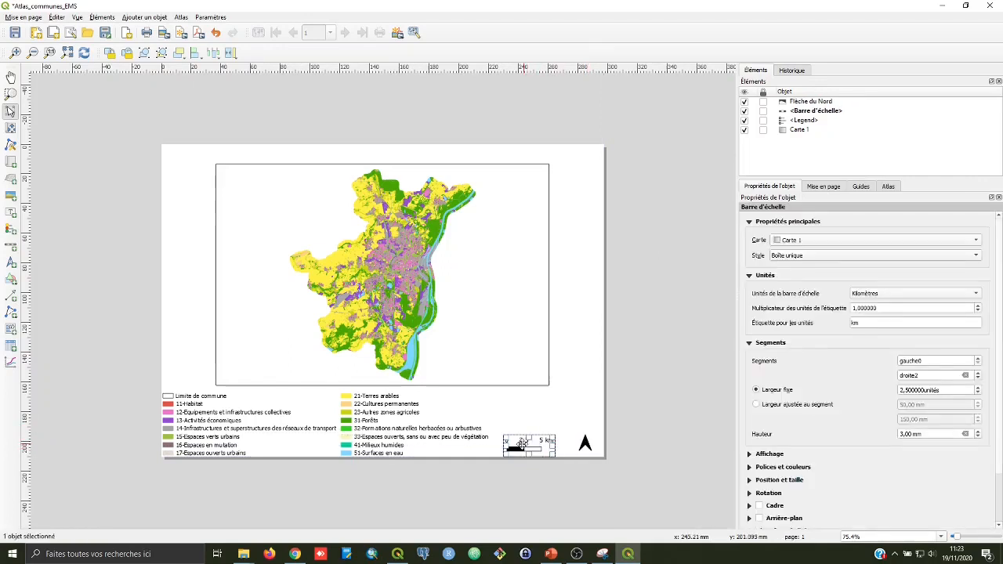
drag(522, 443, 547, 442)
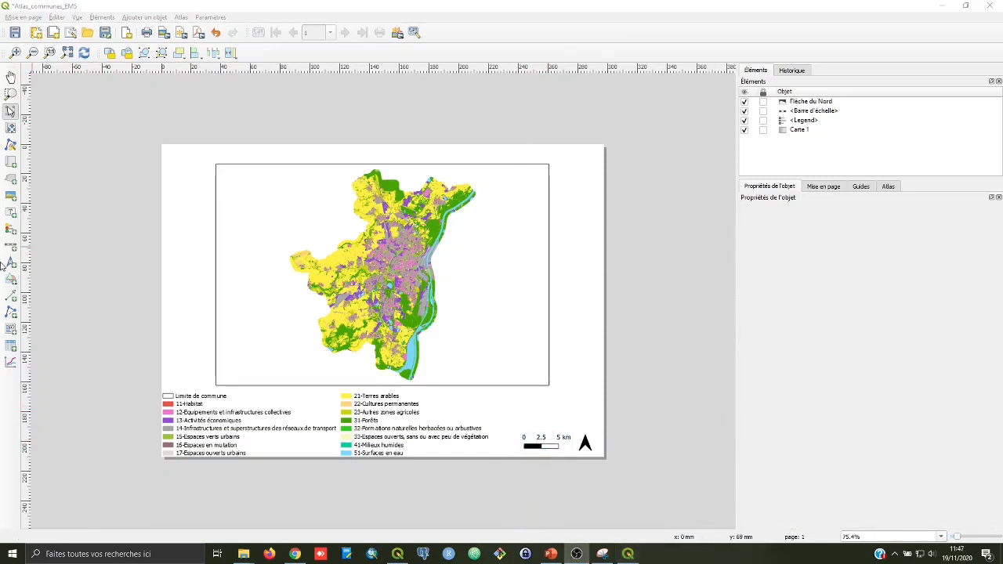
Step: Add a full-width label across the top of the page, above the map, reading "Nom de la commune"
click(10, 214)
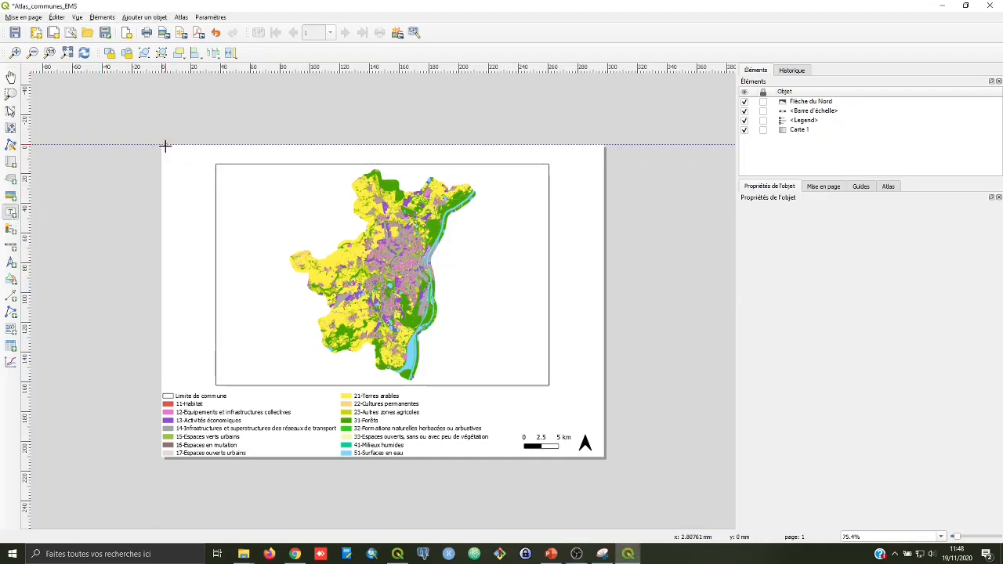
drag(164, 146, 603, 162)
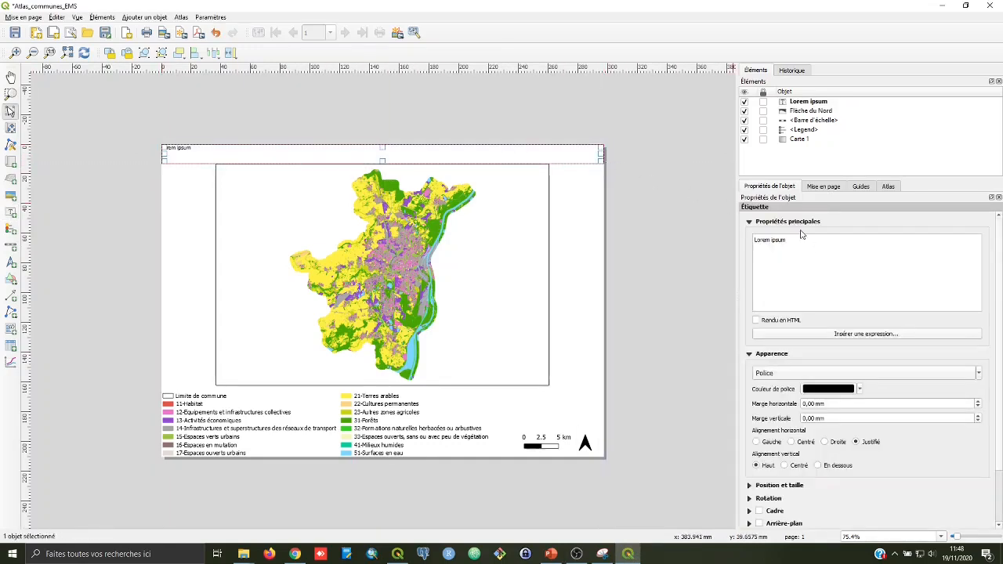
drag(799, 244, 757, 238)
text(Nom de la)
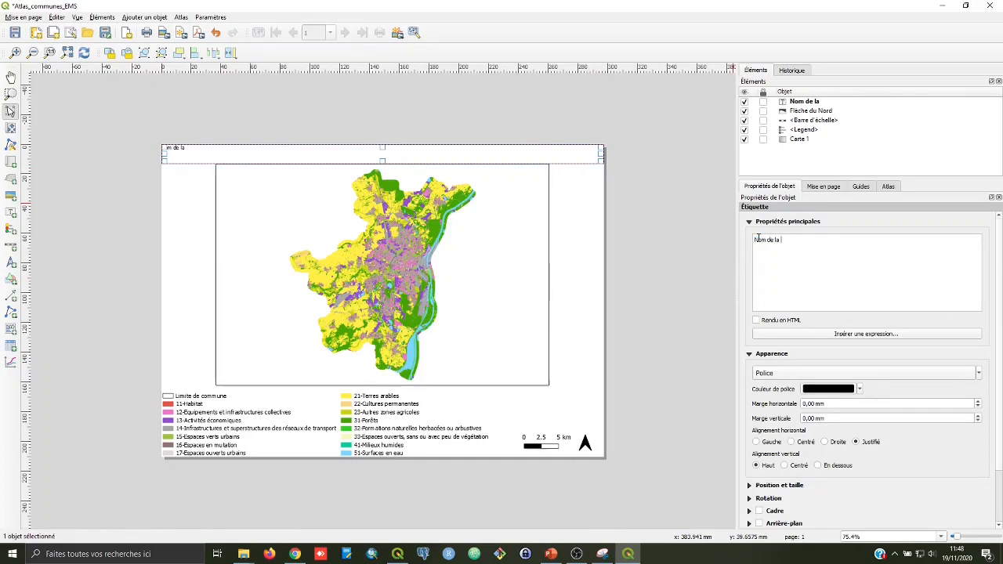
text( commune)
Step: Set the title label's font size to 16 pt and centre its text horizontally and vertically
click(978, 373)
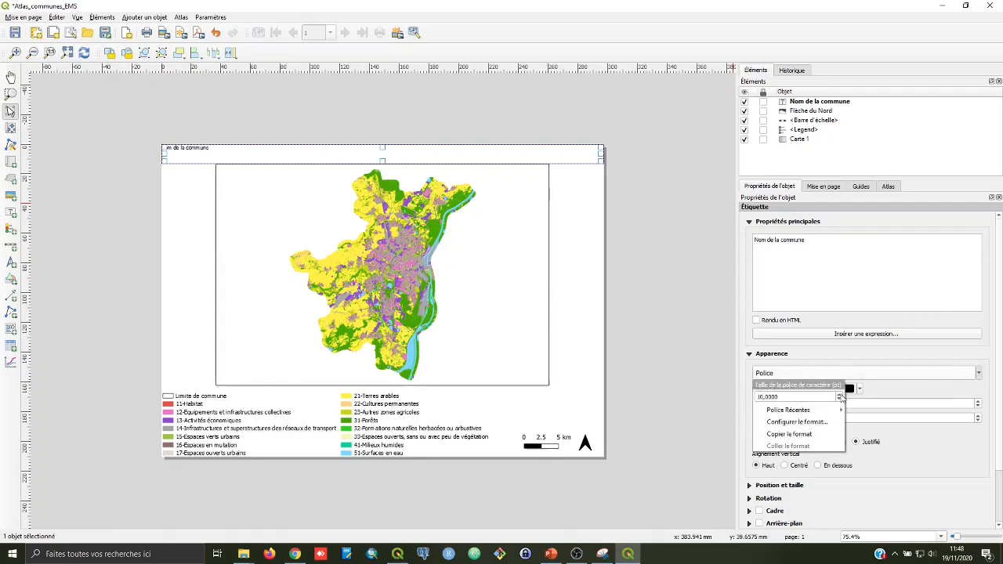
click(840, 394)
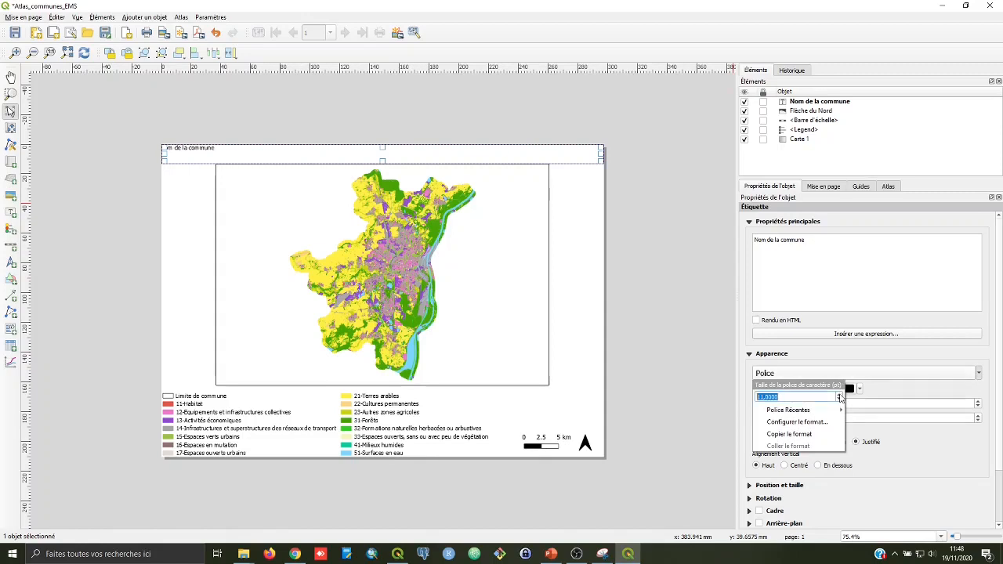
click(840, 394)
click(840, 395)
click(840, 395)
click(840, 394)
click(840, 394)
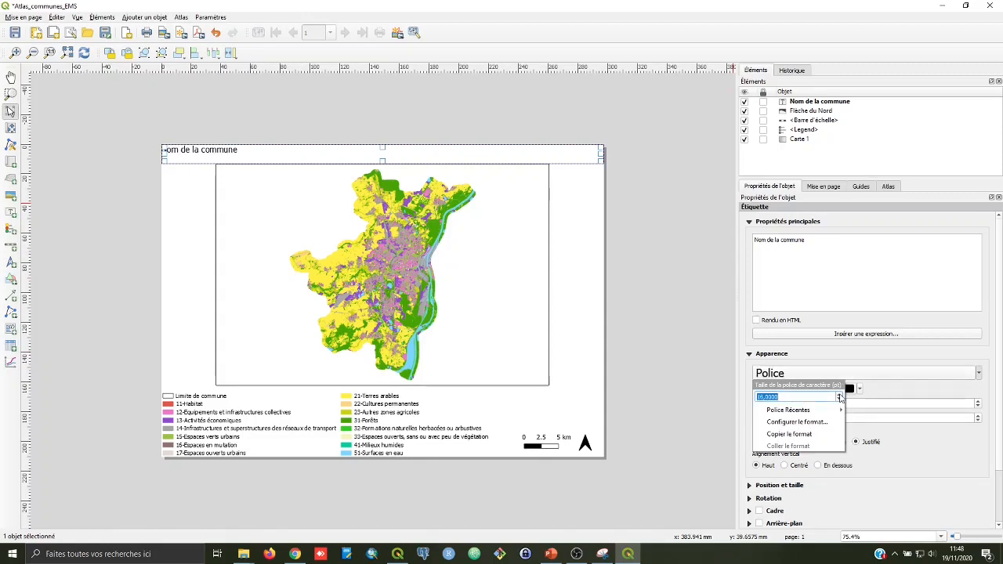
click(908, 441)
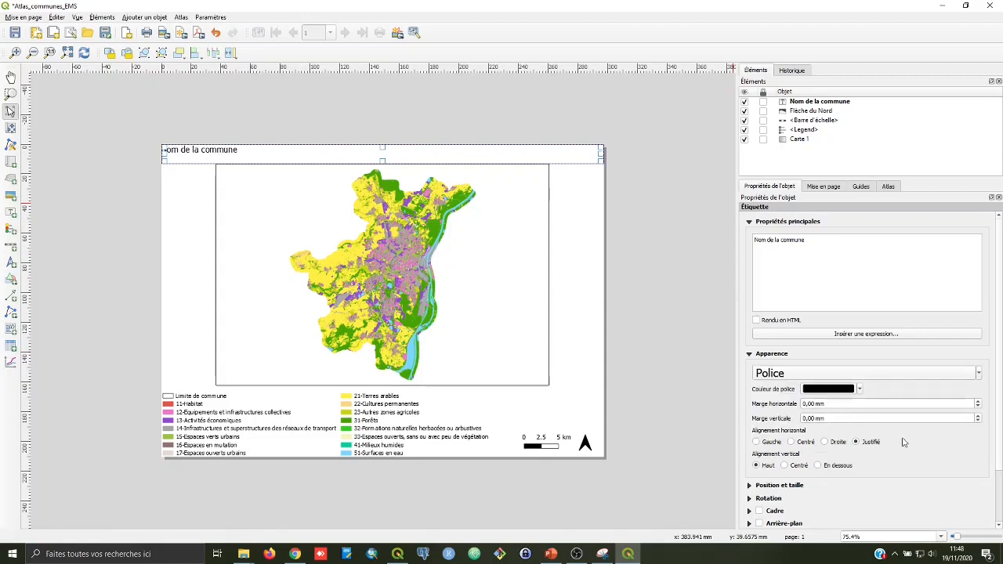
click(793, 443)
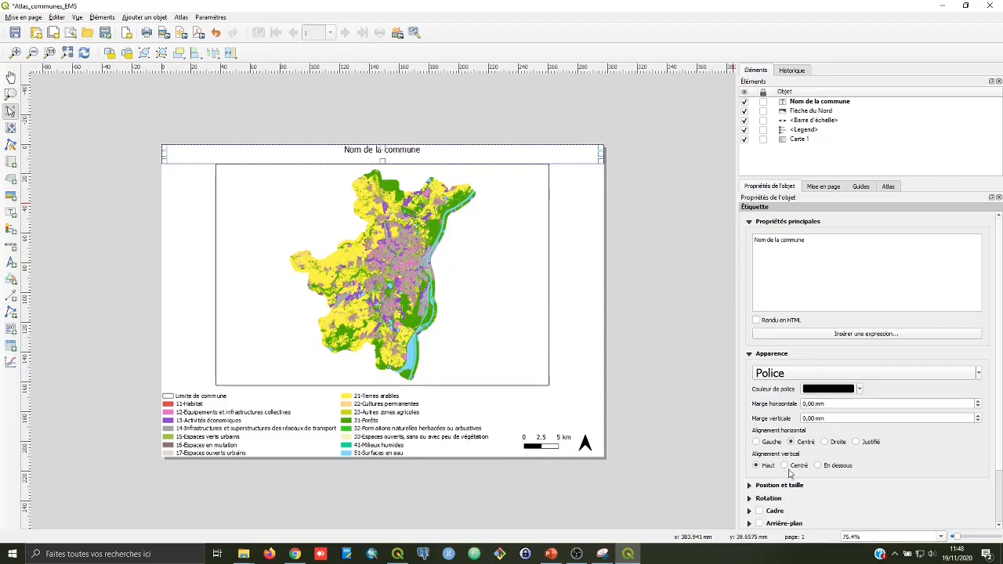
click(787, 466)
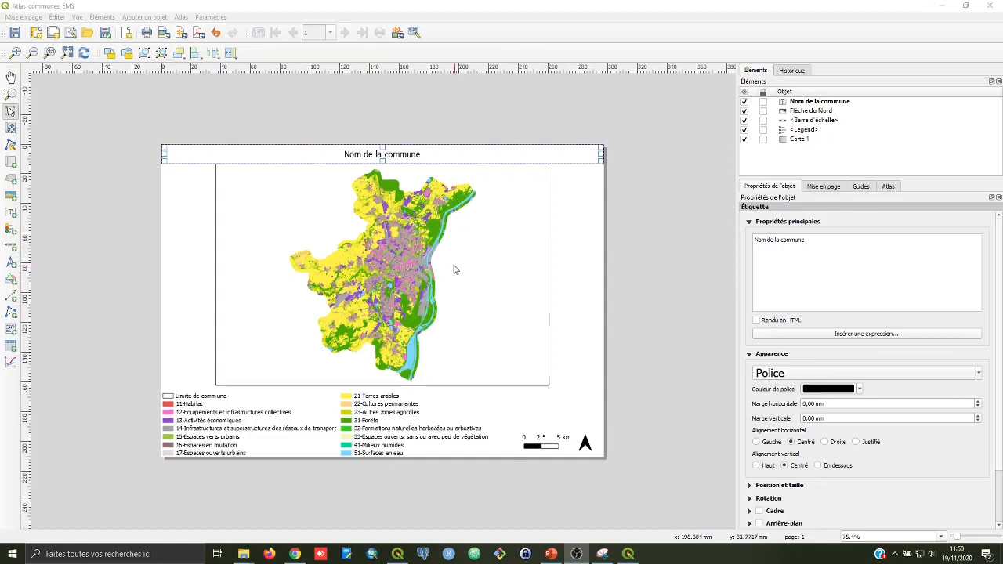
Step: Shrink the map frame slightly from its upper-right corner and recentre it between the title and the legend
click(453, 266)
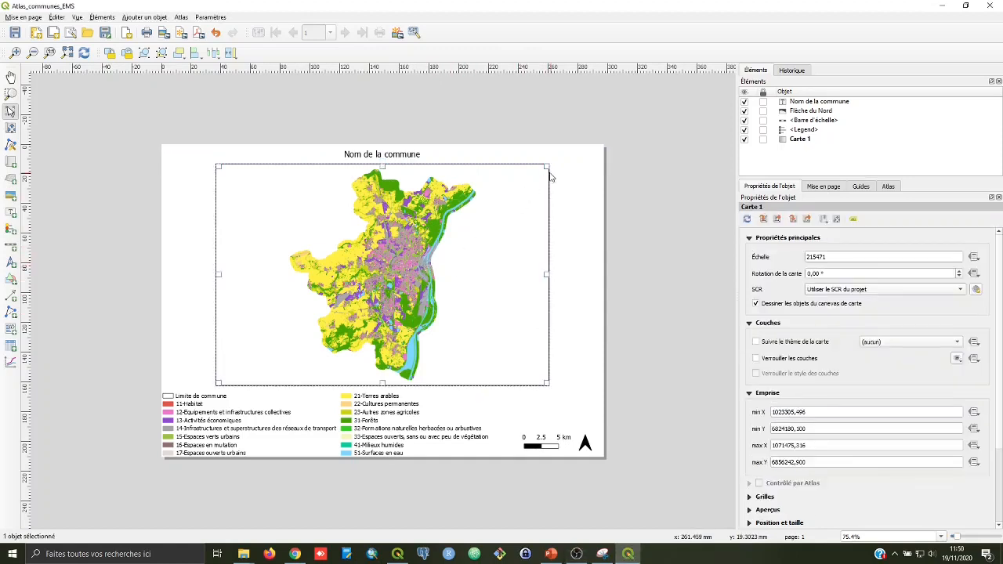
drag(548, 166, 534, 175)
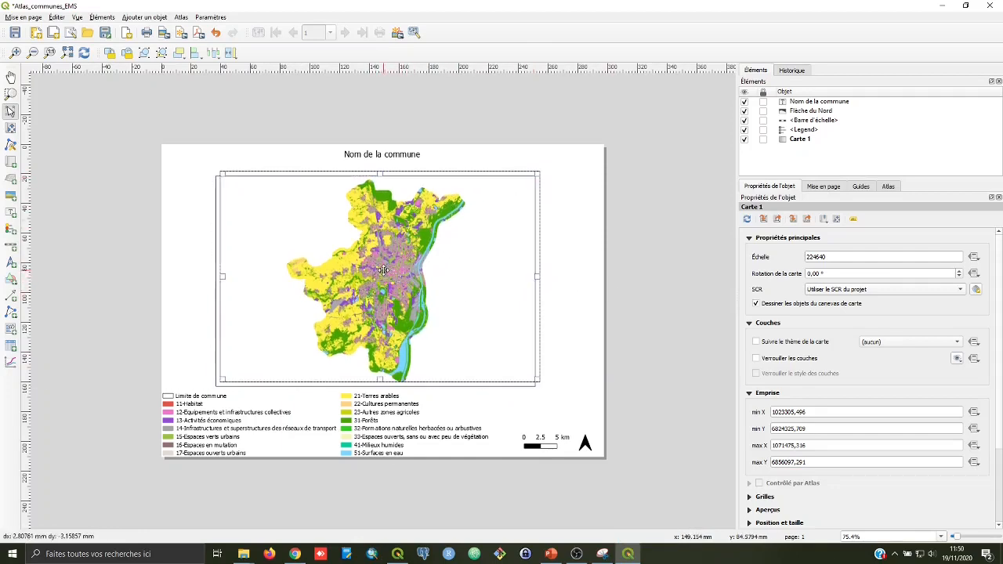
drag(379, 274, 386, 269)
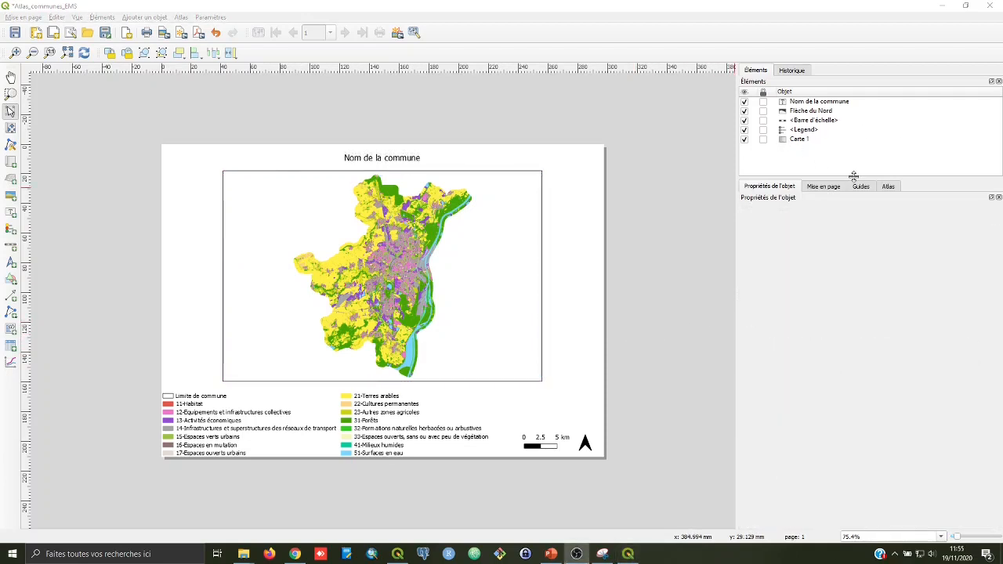
Step: Enable atlas generation for the layout with communes_EMS as the coverage layer
click(894, 189)
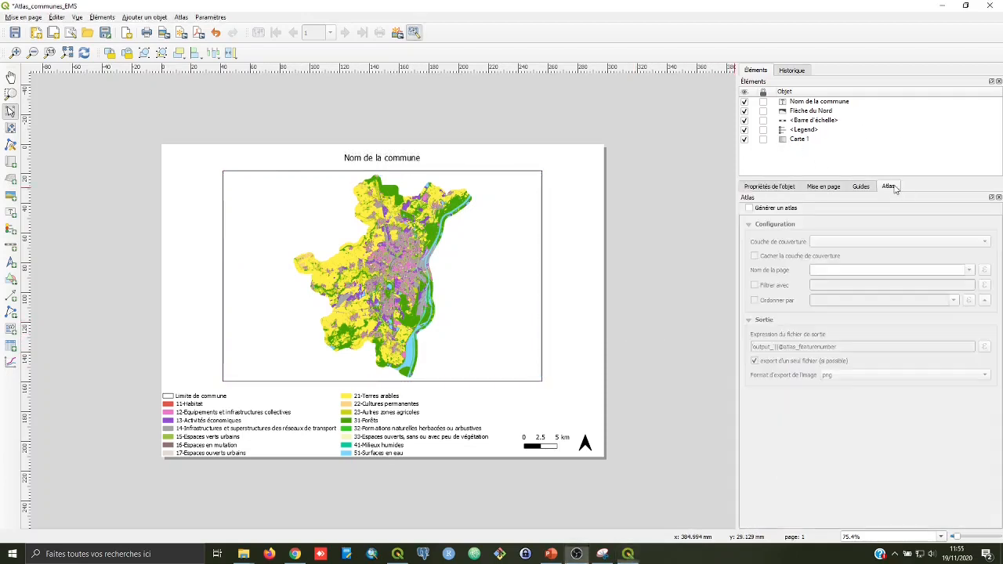
click(760, 210)
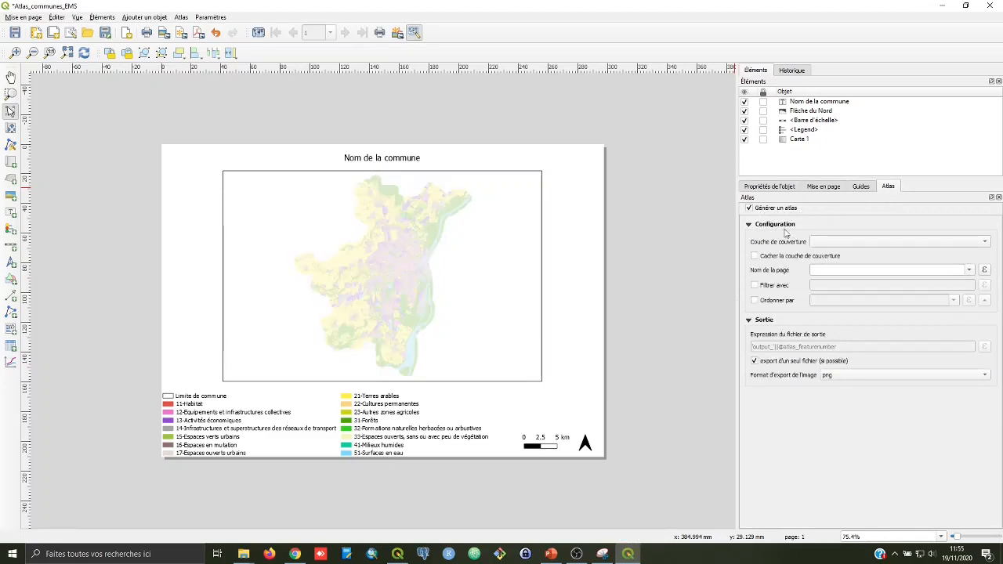
click(985, 242)
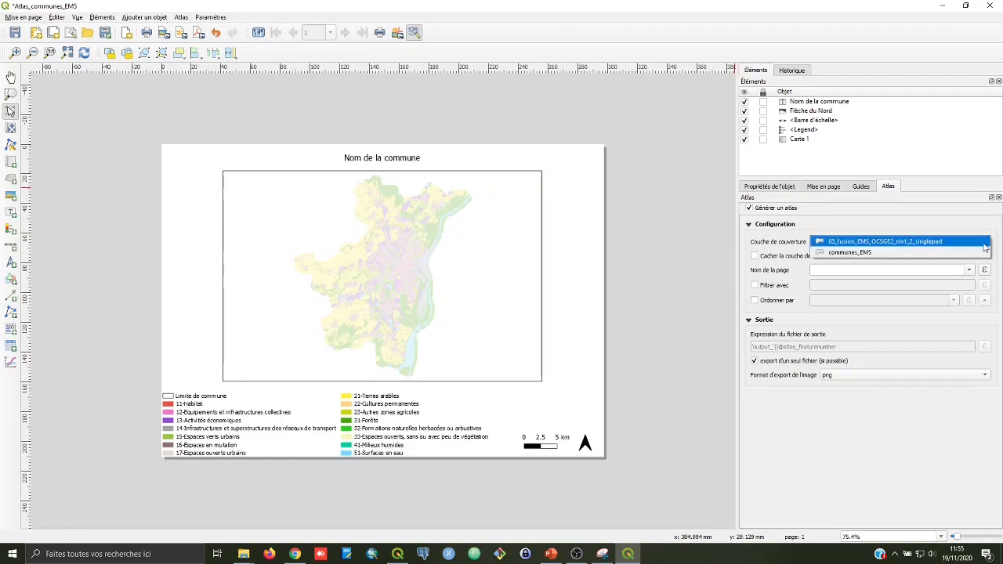
click(978, 252)
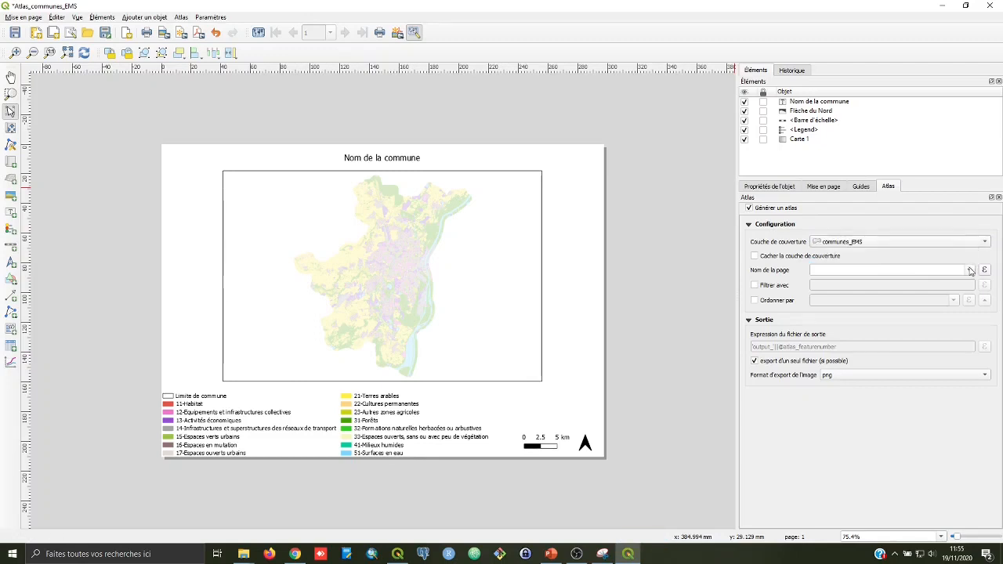
Step: Use the nom_com field as the atlas page name and order the atlas pages by nom_com
click(970, 270)
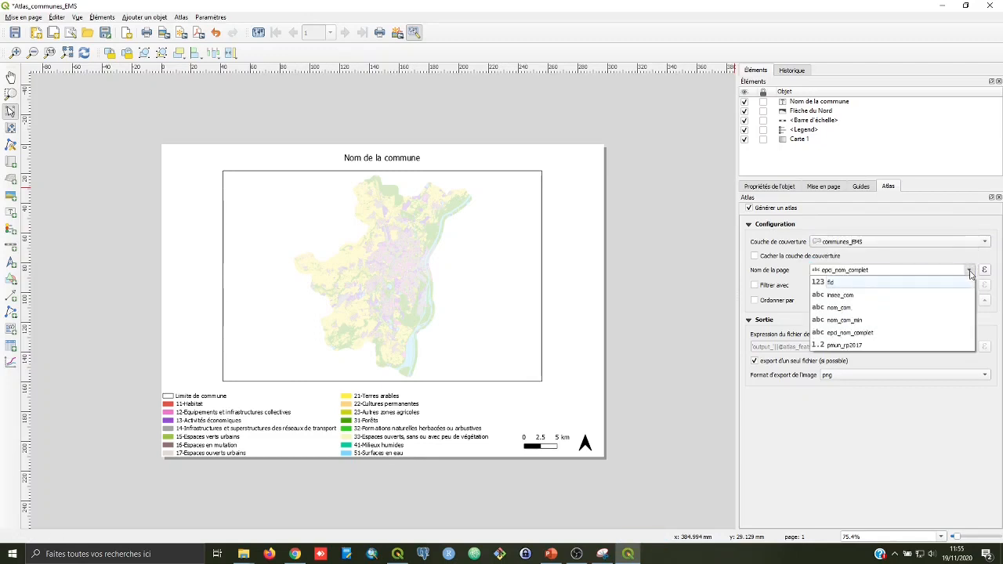
click(887, 309)
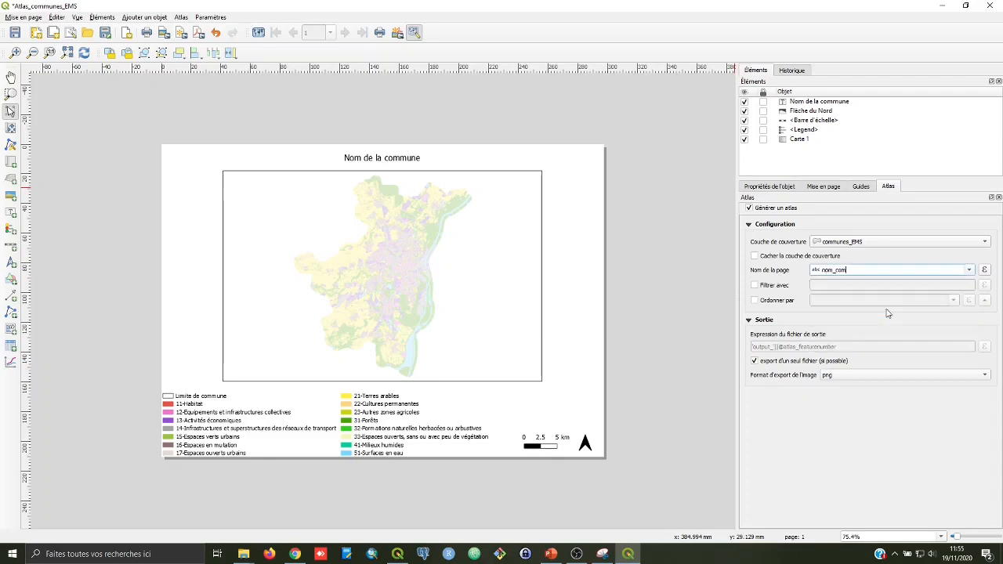
click(783, 301)
click(952, 305)
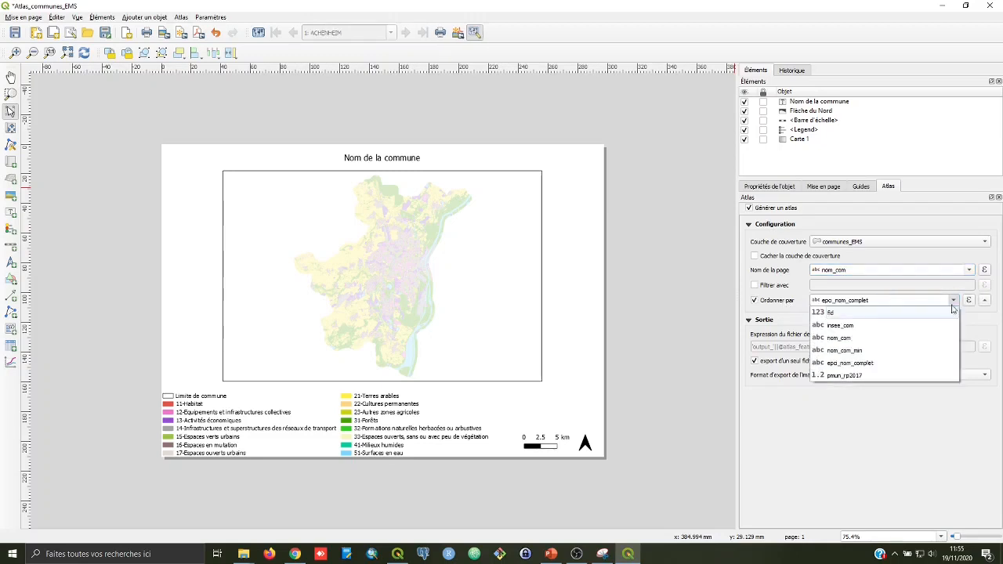
click(904, 335)
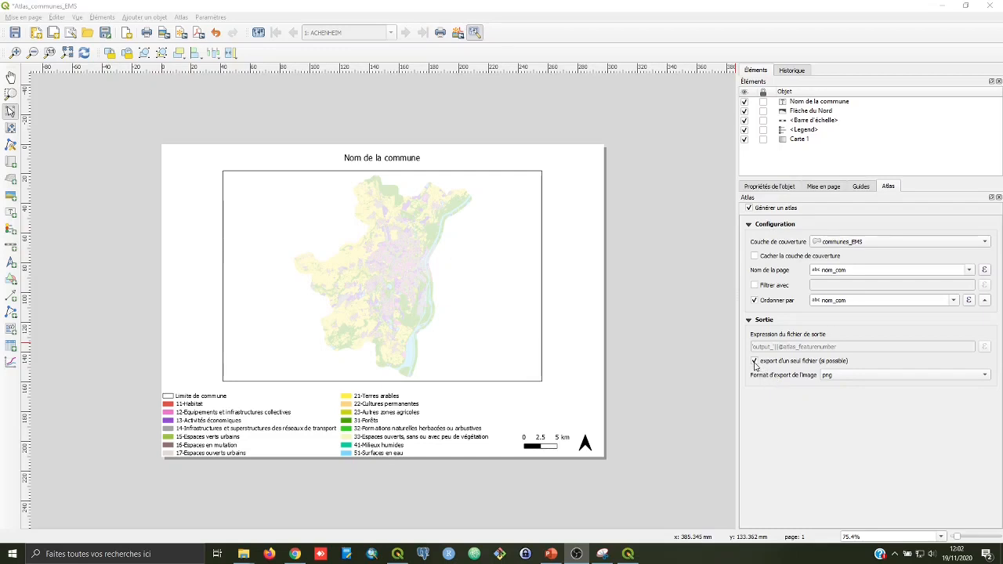
Step: Disable single-file export for the atlas and change the output filename expression's text prefix to 'OCSGE2_niv2_'
click(754, 362)
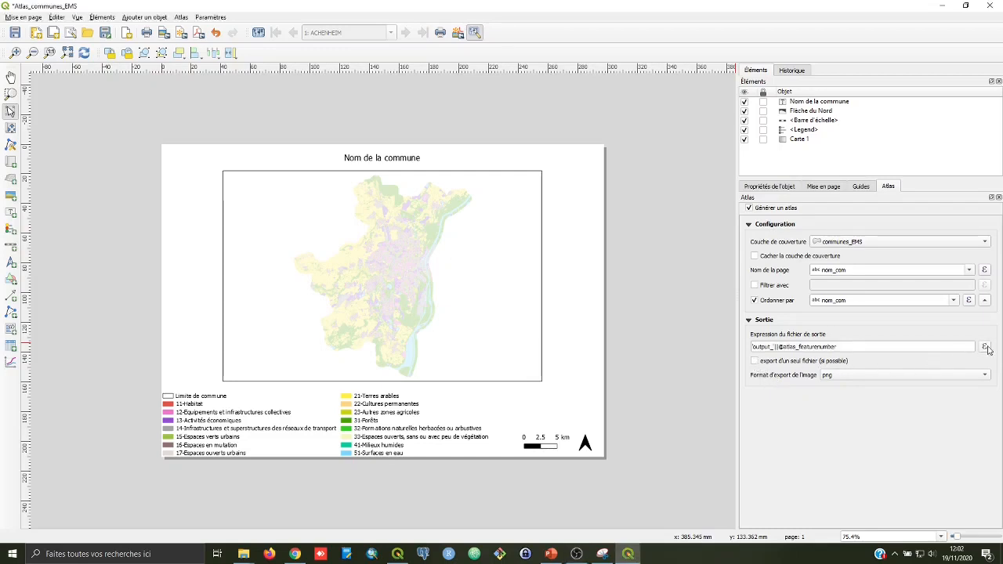
click(985, 347)
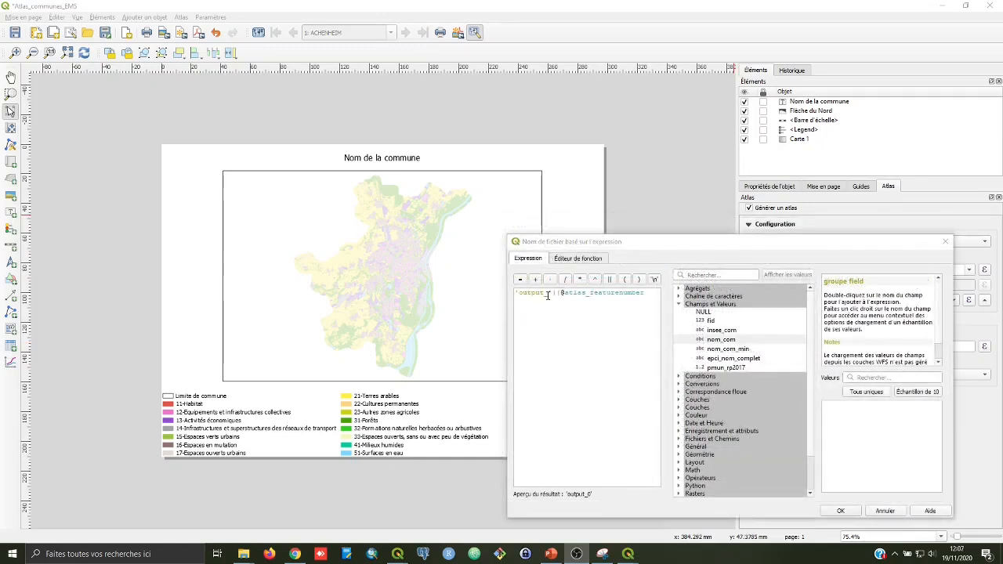
drag(544, 294, 518, 294)
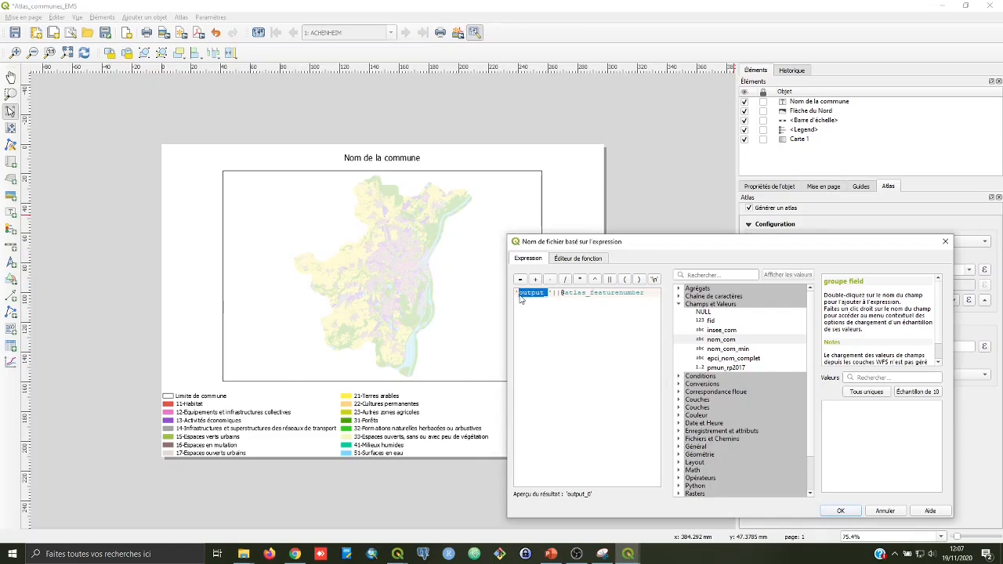
text(OCSGE)
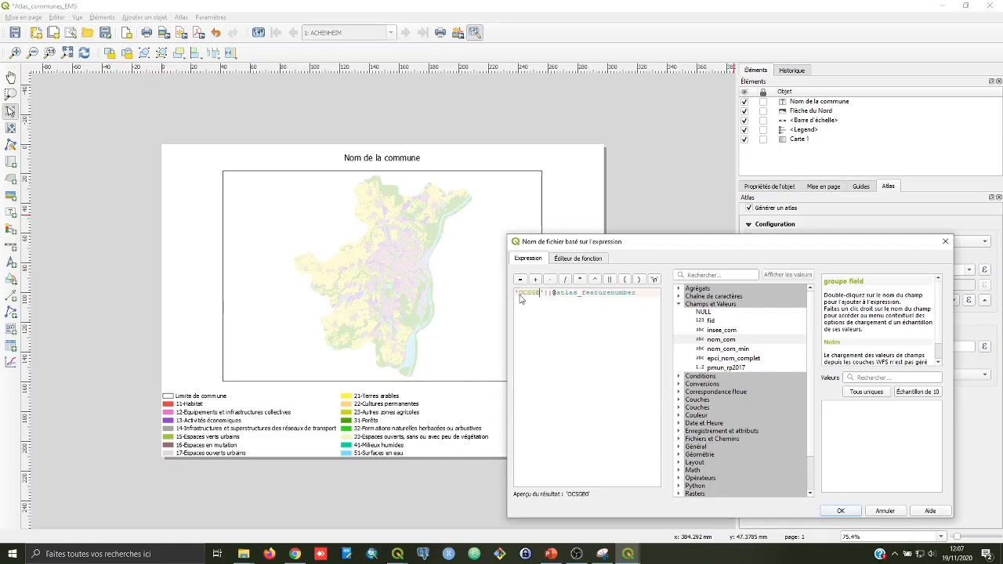
text(2_niv2)
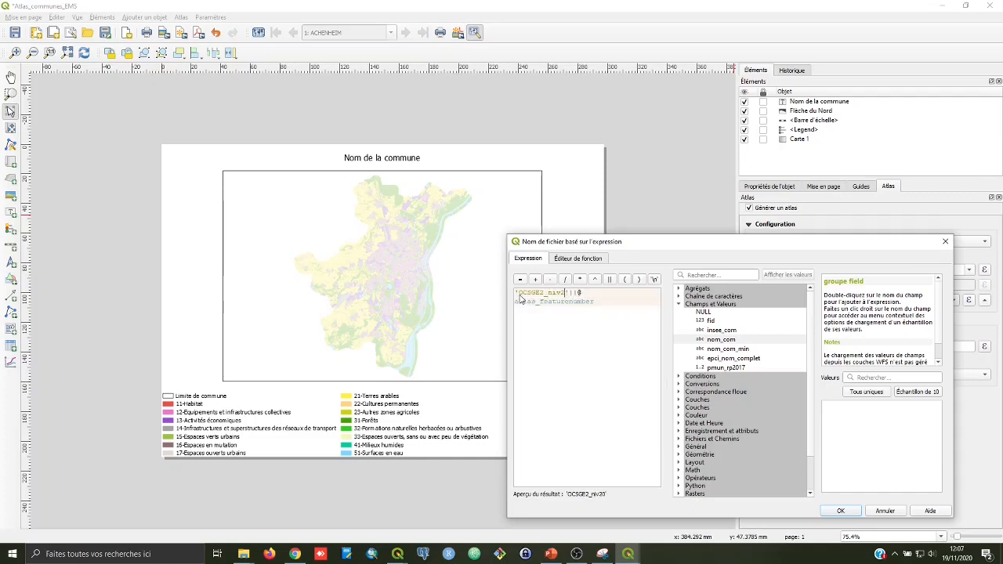
text(_)
drag(583, 292, 595, 301)
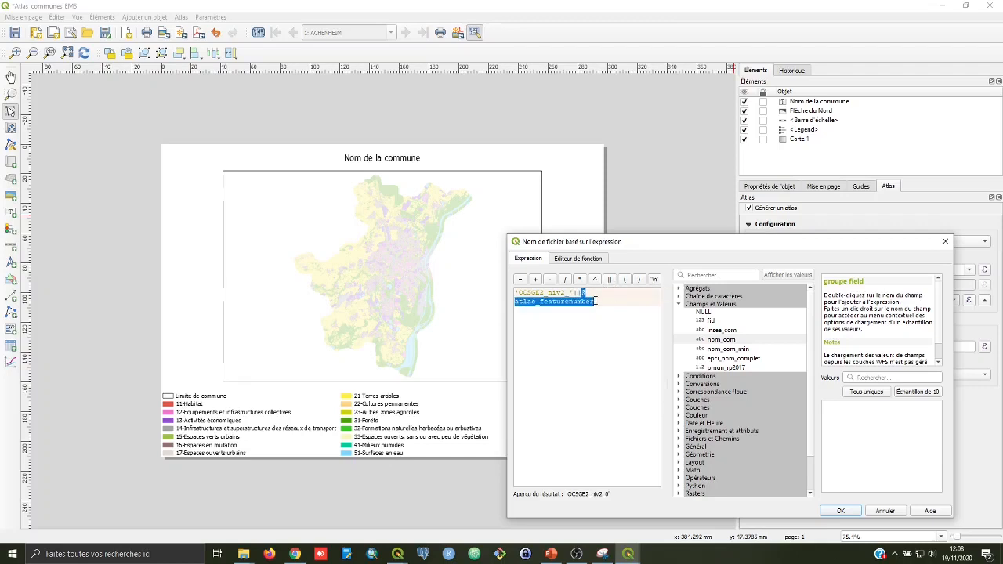
click(724, 343)
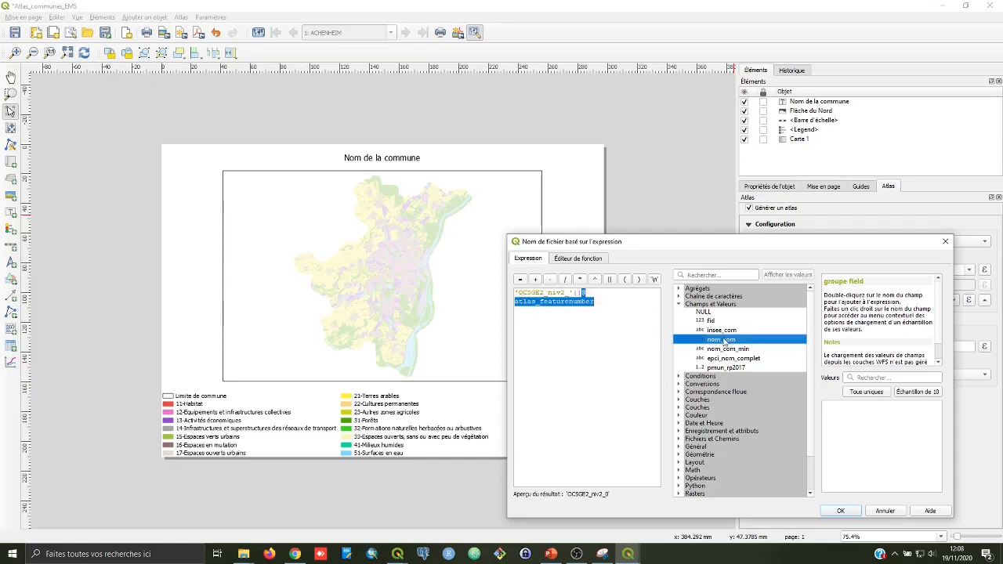
double_click(726, 342)
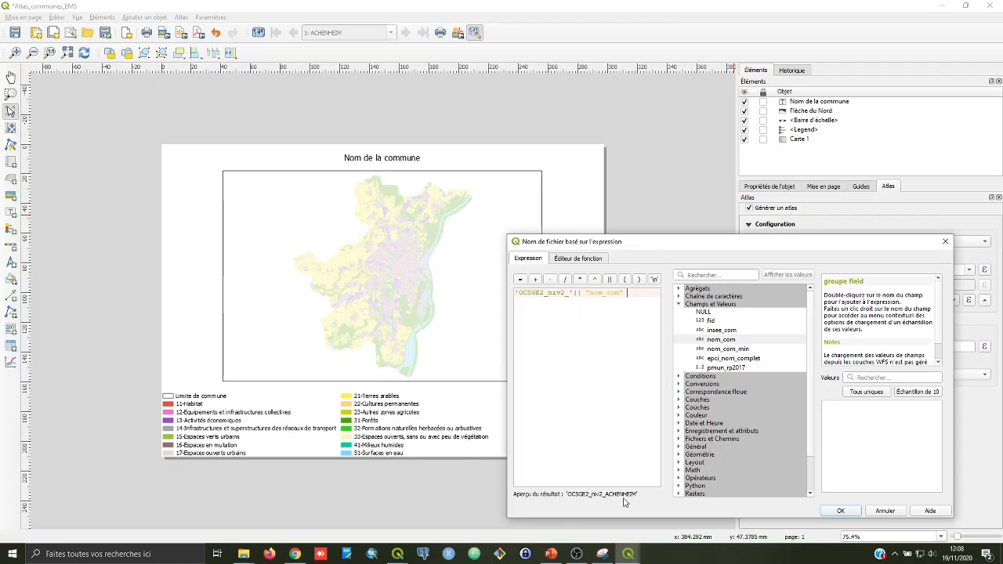
click(841, 510)
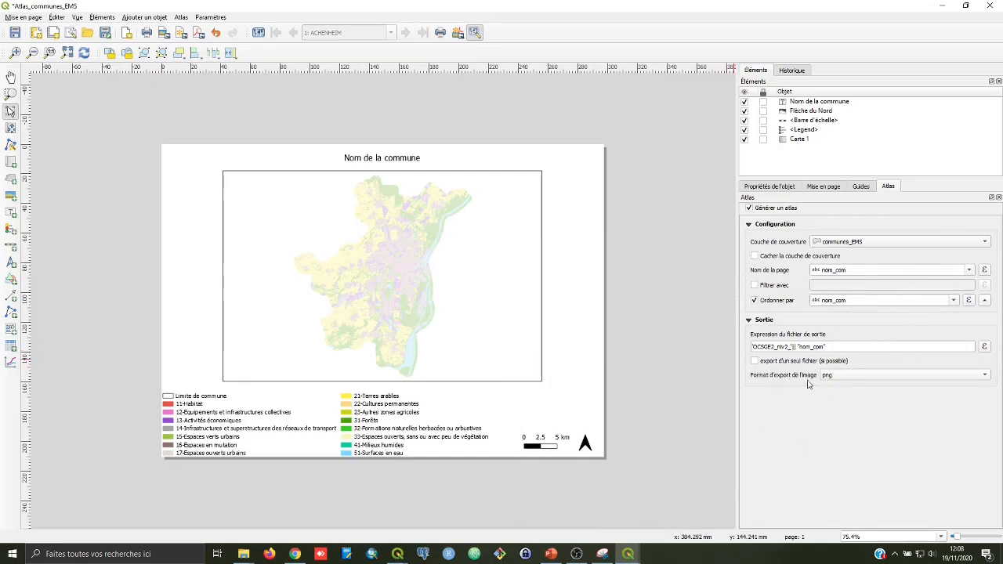
click(984, 375)
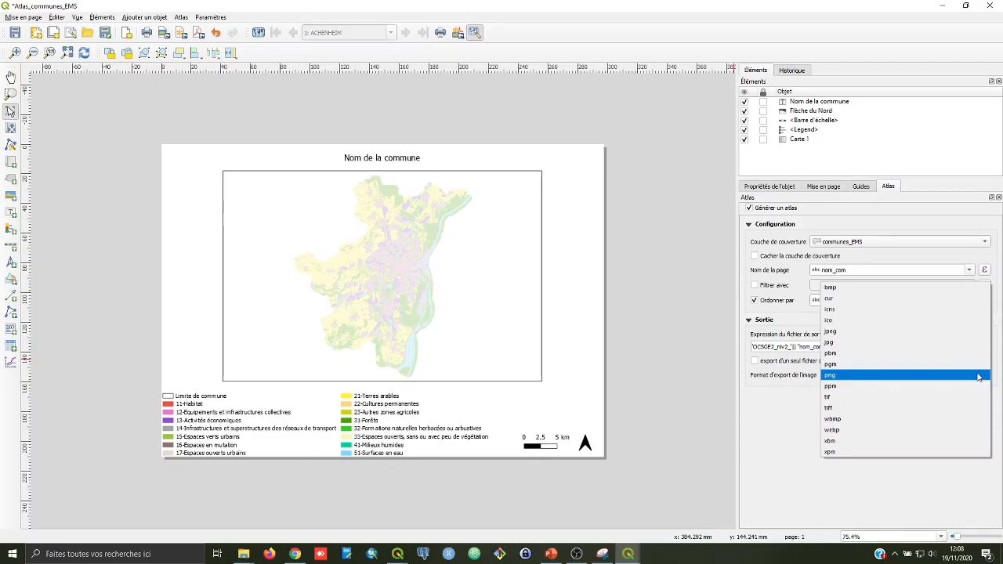
click(833, 376)
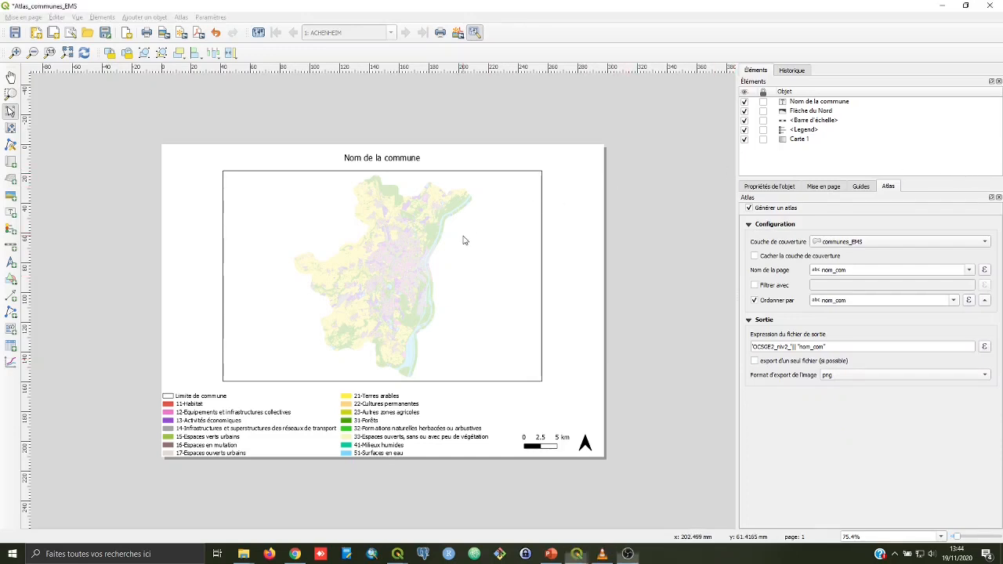
Step: Make the main map controlled by the atlas with a 5% margin around the feature, and save the layout
click(463, 237)
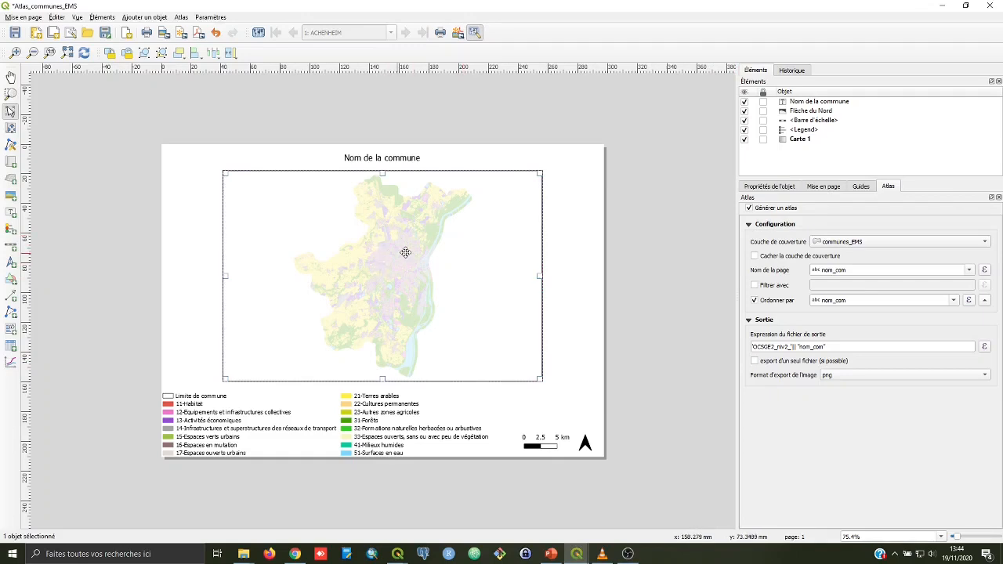
click(771, 187)
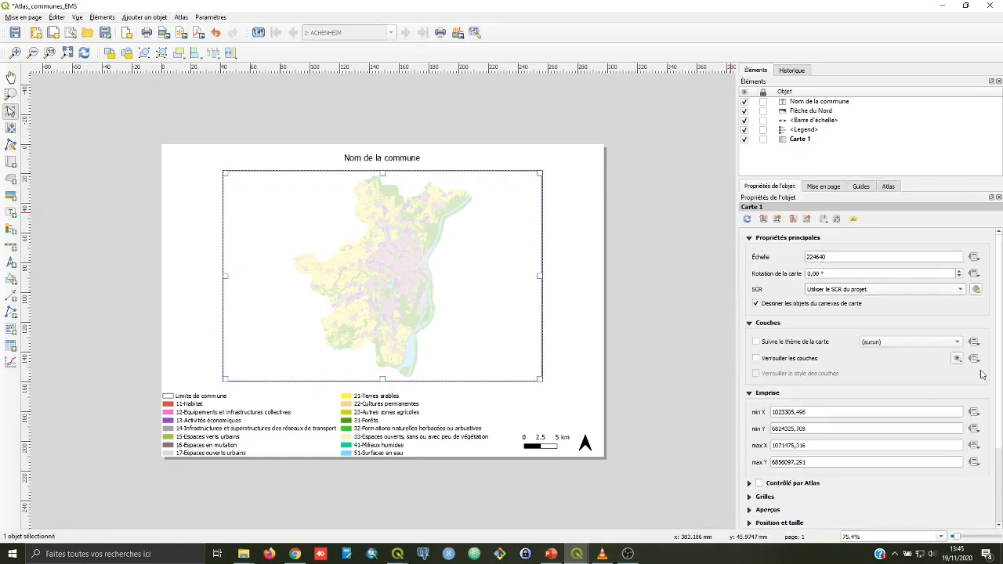
scroll(995, 377, down, 3)
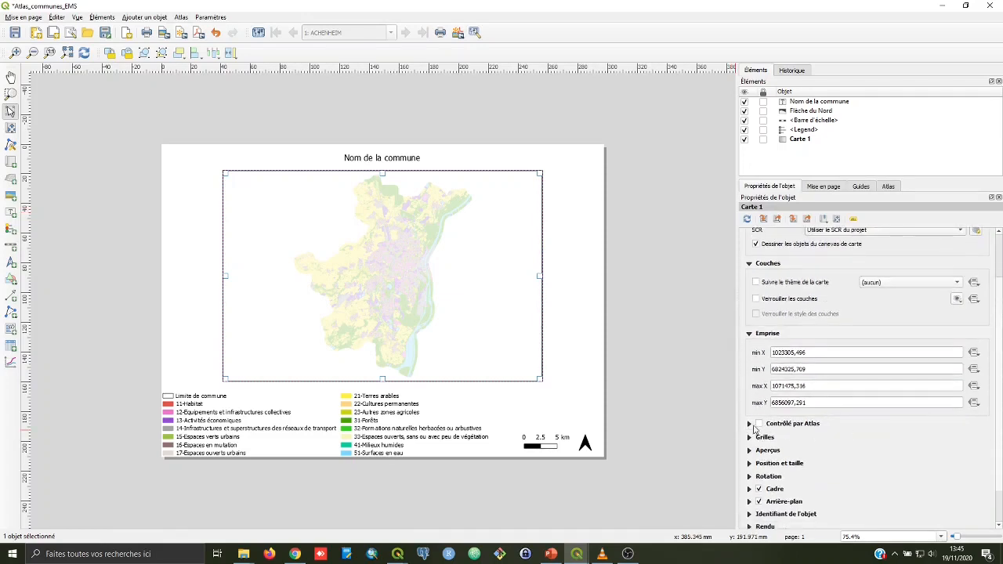
click(750, 424)
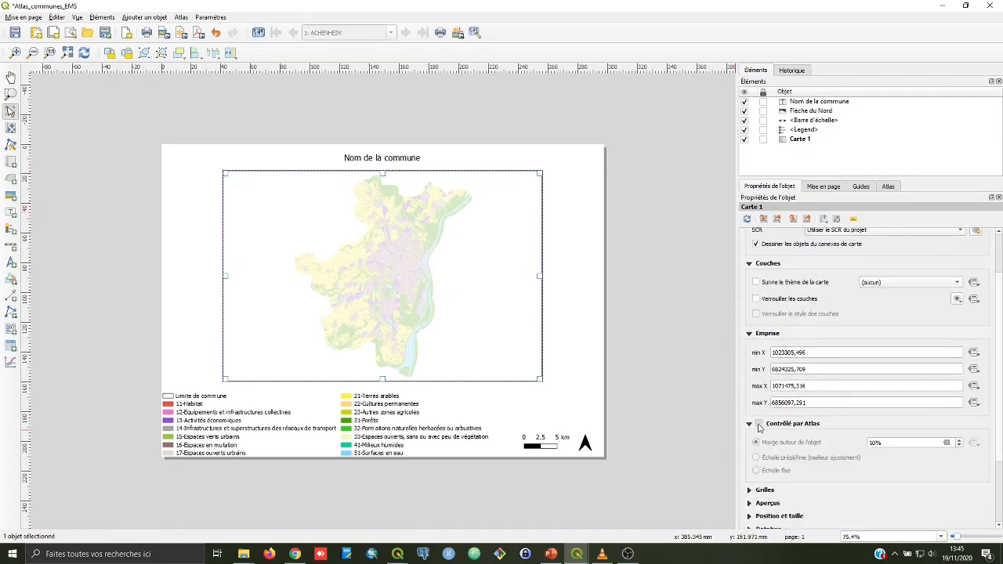
click(758, 424)
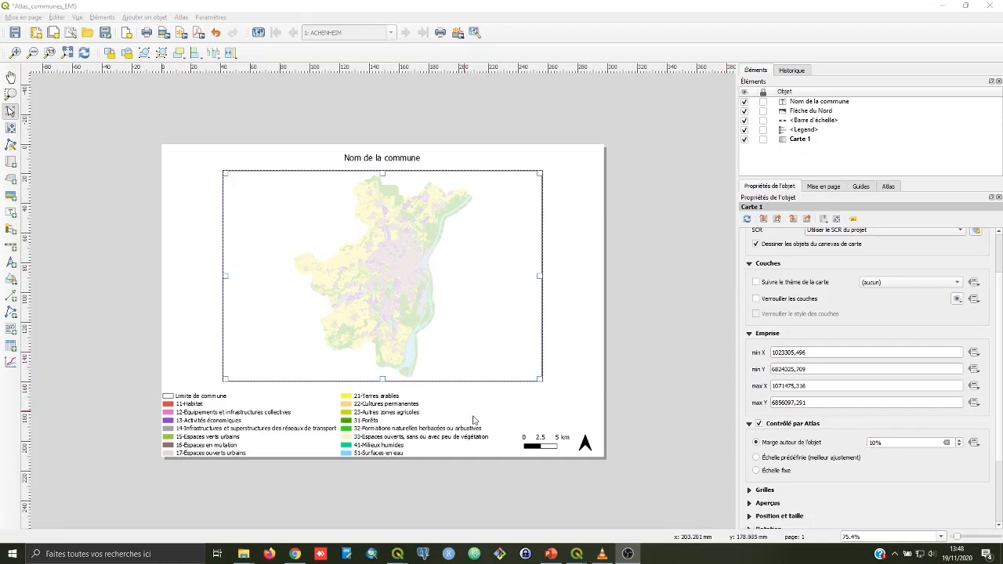
double_click(873, 443)
text(5)
click(15, 32)
click(315, 13)
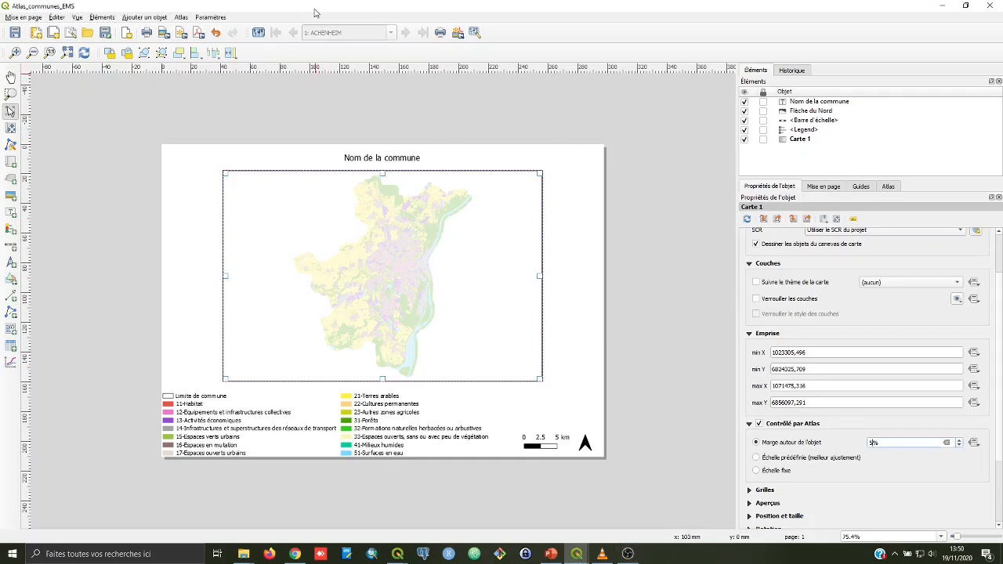
Step: Turn on the atlas preview and look through the list of commune pages
click(264, 35)
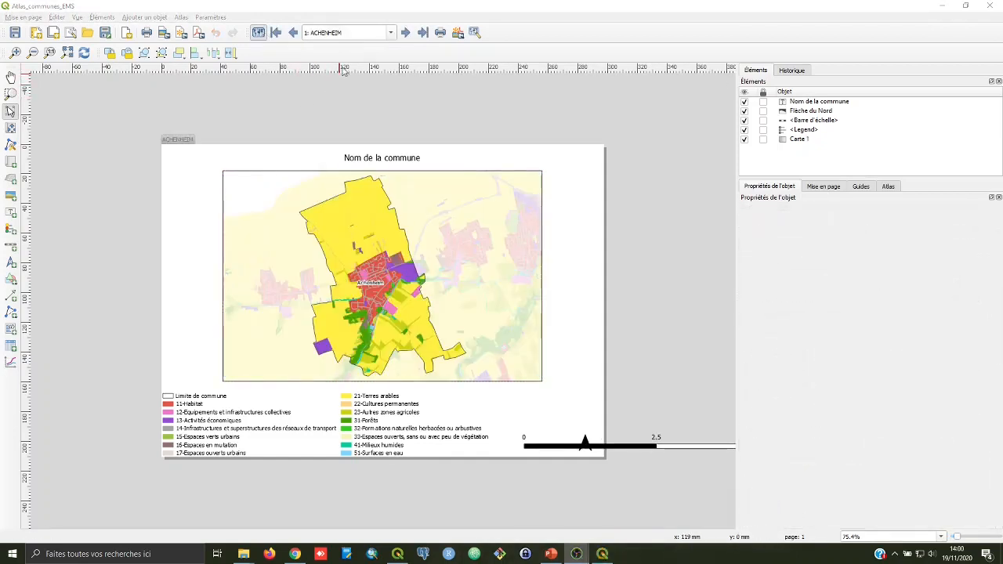
click(392, 36)
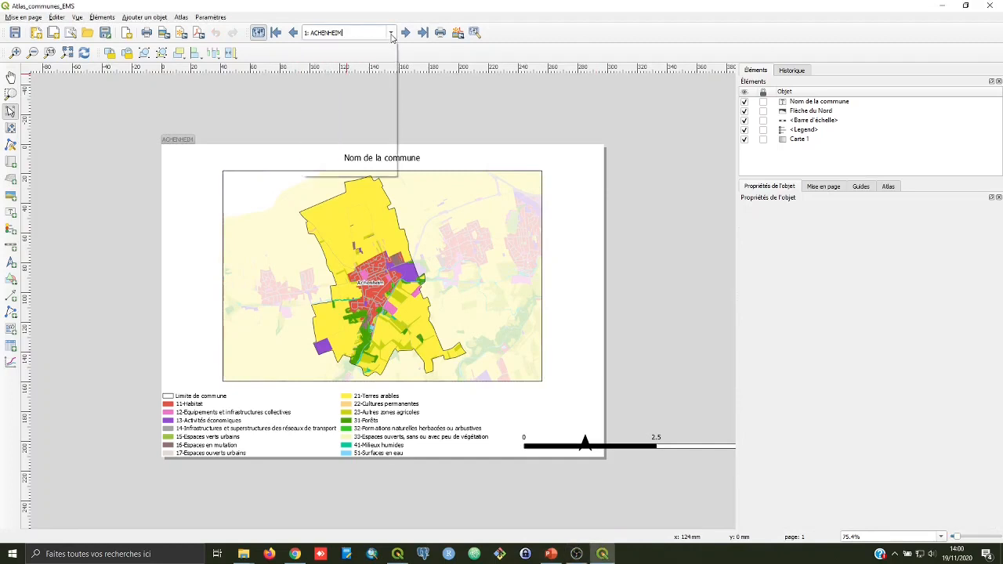
drag(396, 55, 401, 145)
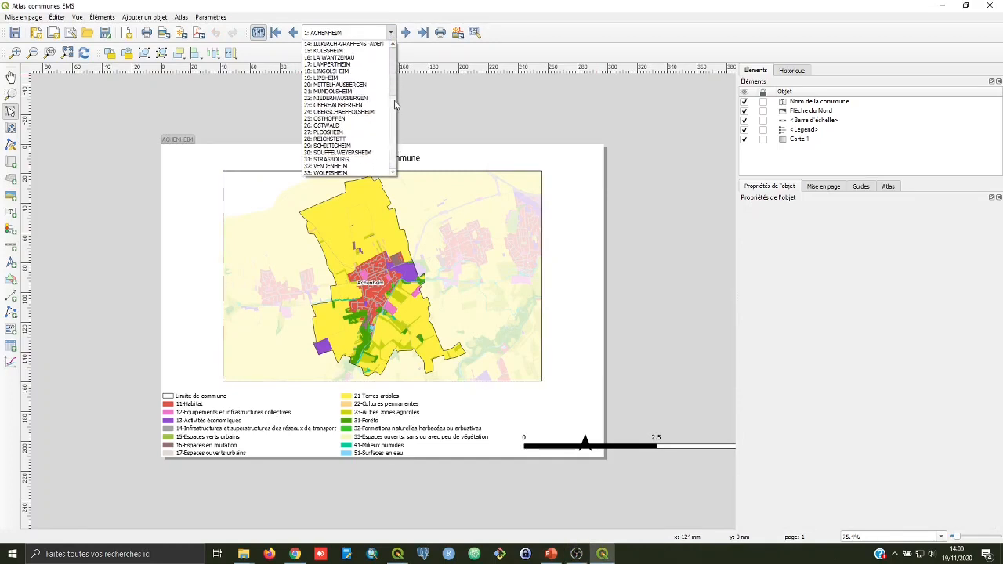
drag(395, 106, 396, 52)
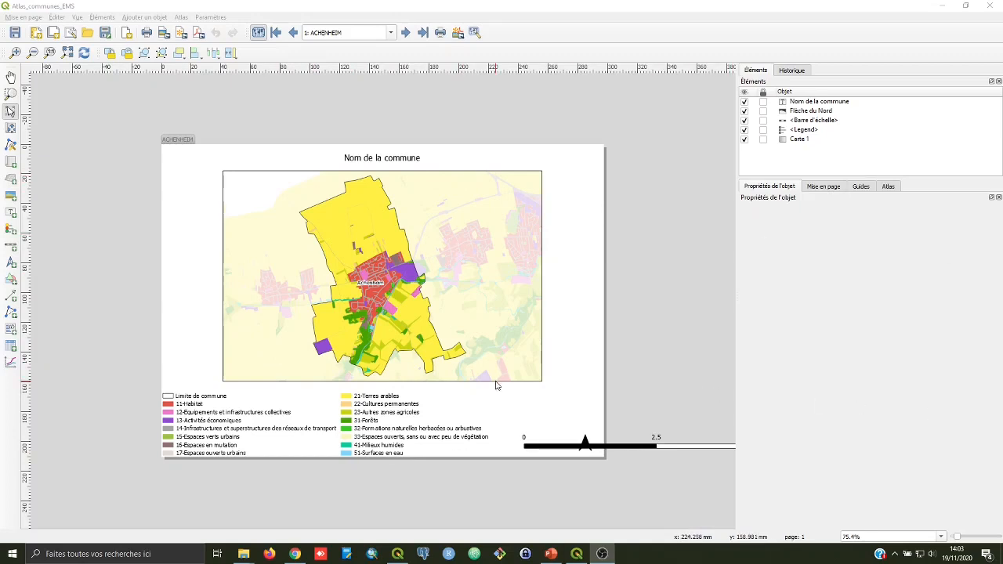
Step: Delete the existing scale bar and draw a new one just below the map frame's lower-right corner
click(557, 445)
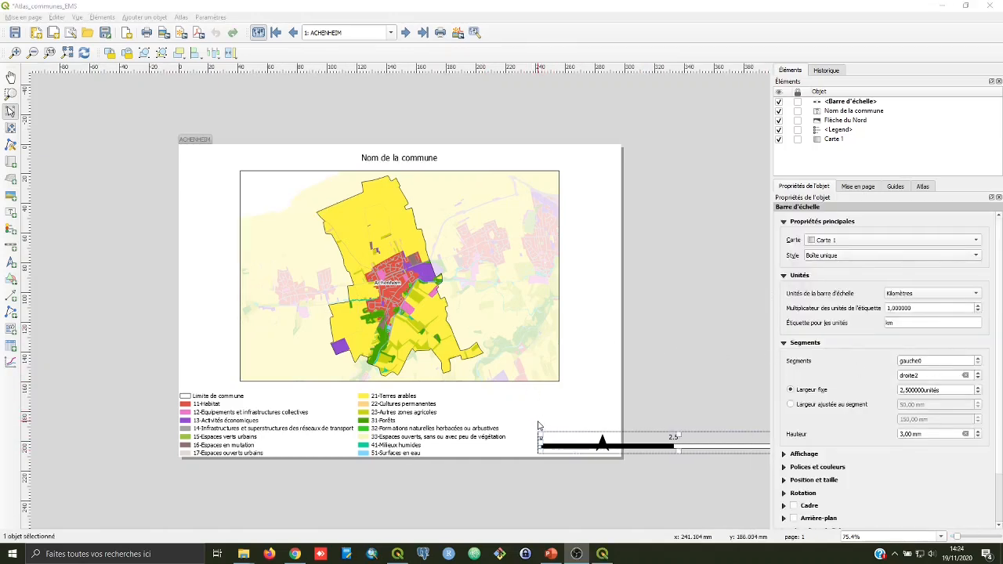
click(555, 443)
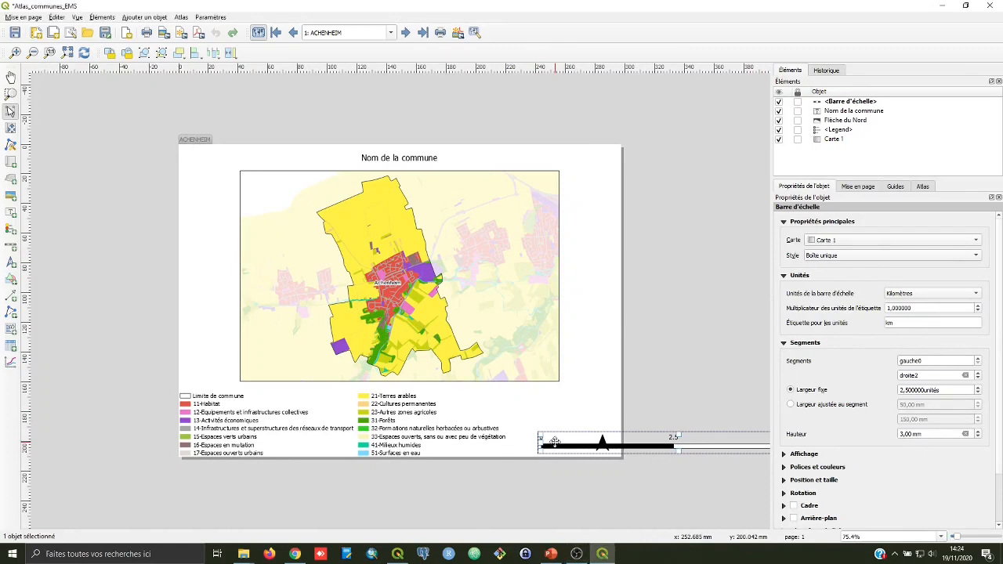
key(Delete)
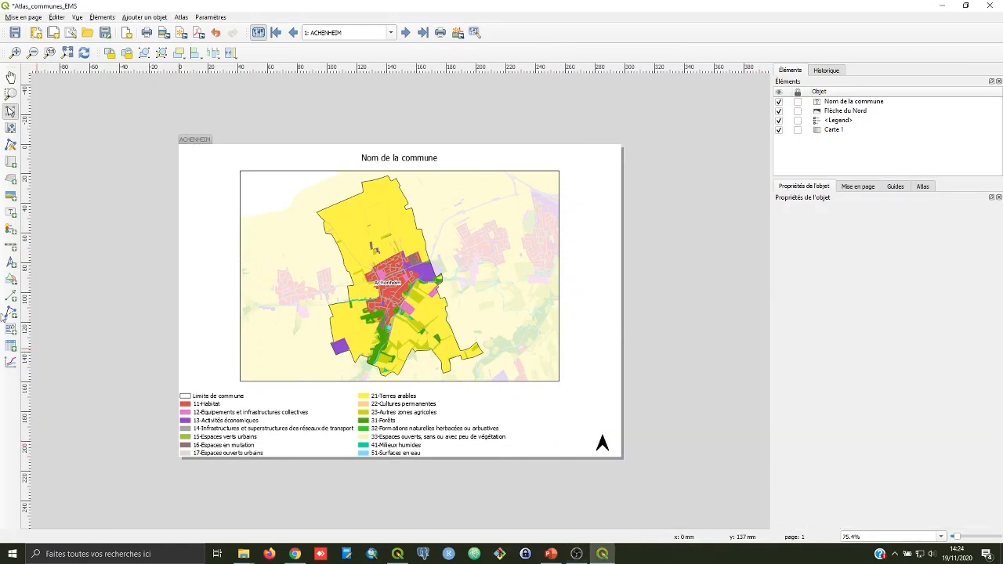
click(11, 245)
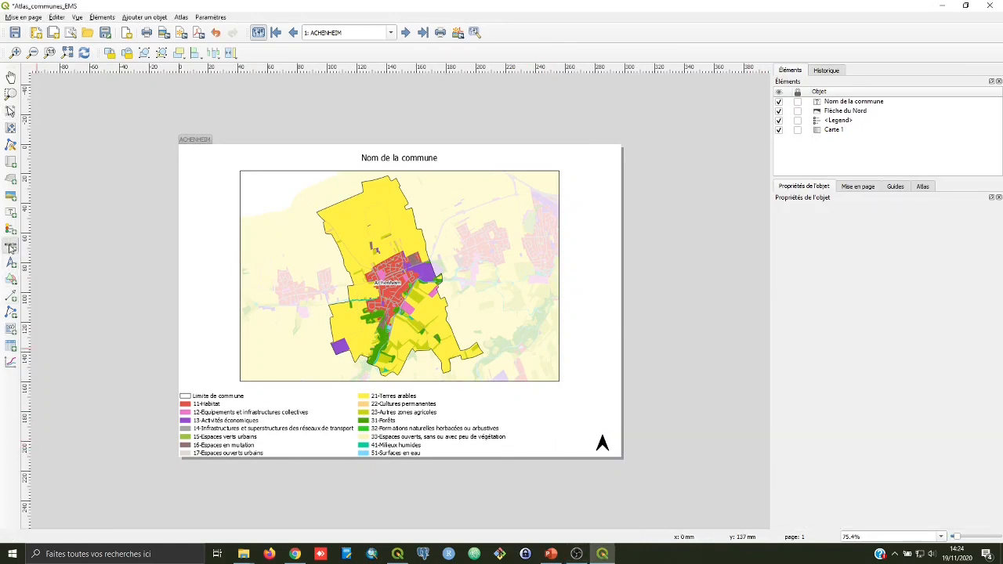
drag(499, 393, 572, 413)
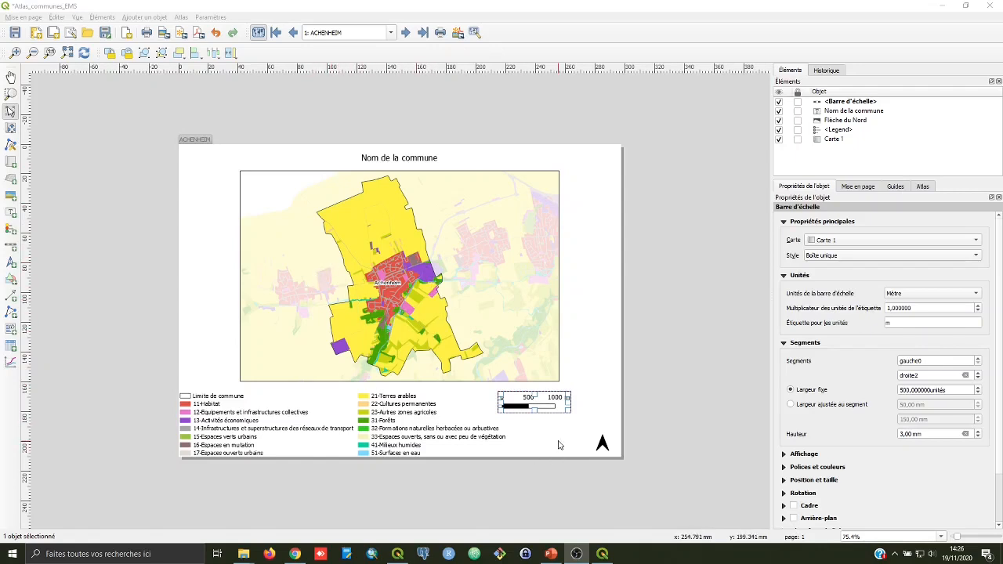
Step: Move the new scale bar to just below the map frame's lower-left corner
click(548, 431)
click(530, 407)
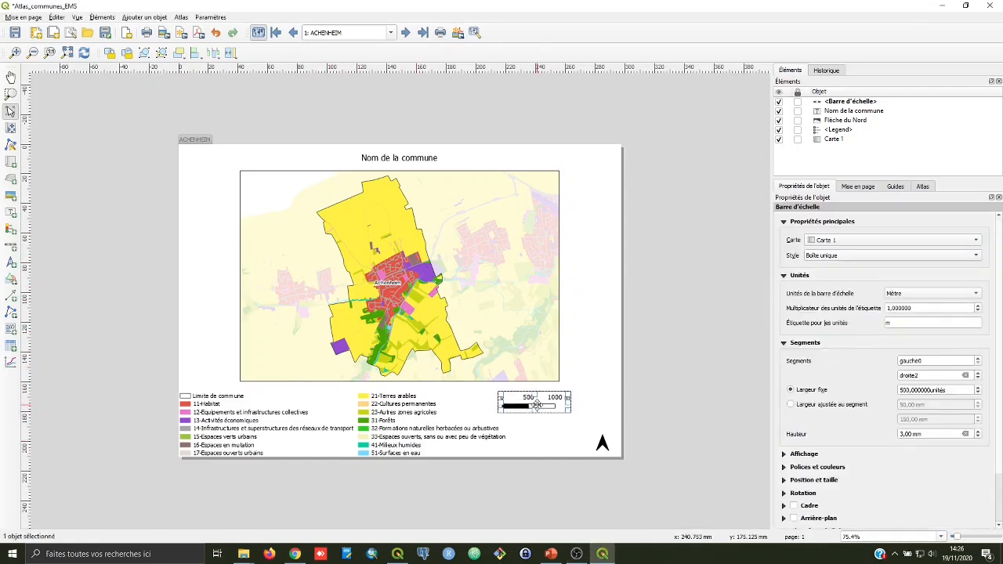
drag(533, 406, 278, 395)
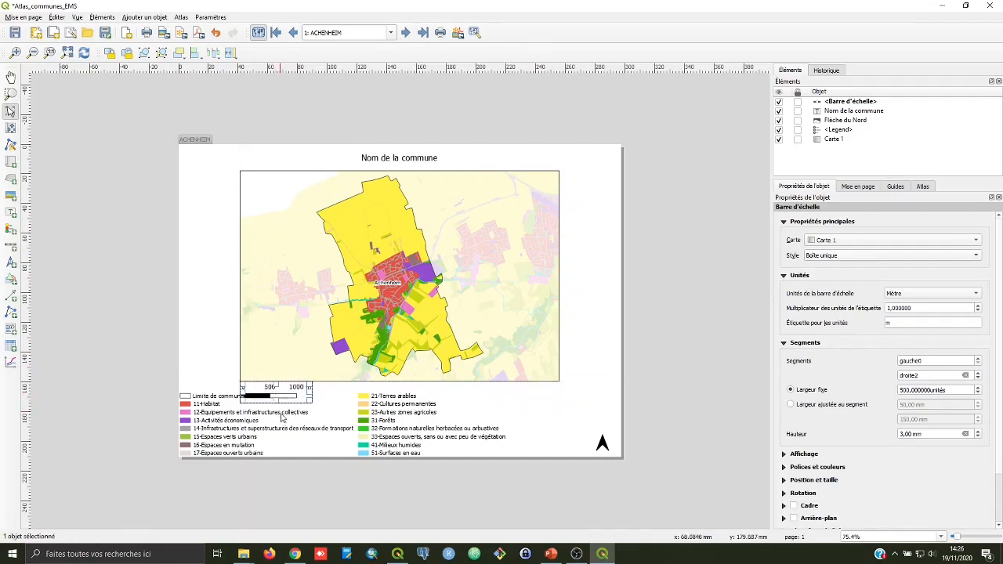
Step: Move the north arrow to just below the map frame's lower-right corner
click(603, 443)
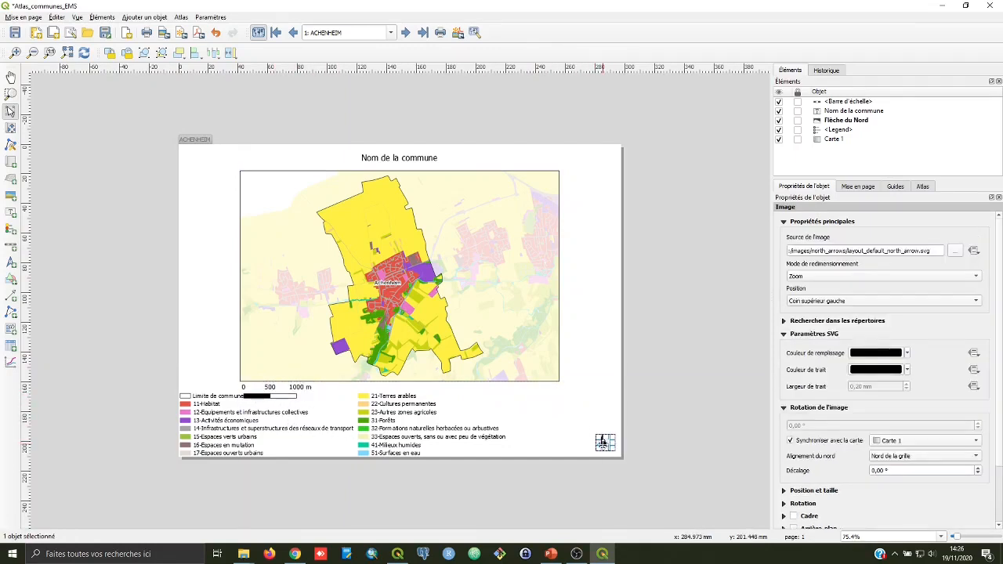
drag(603, 444, 548, 387)
drag(546, 386, 545, 387)
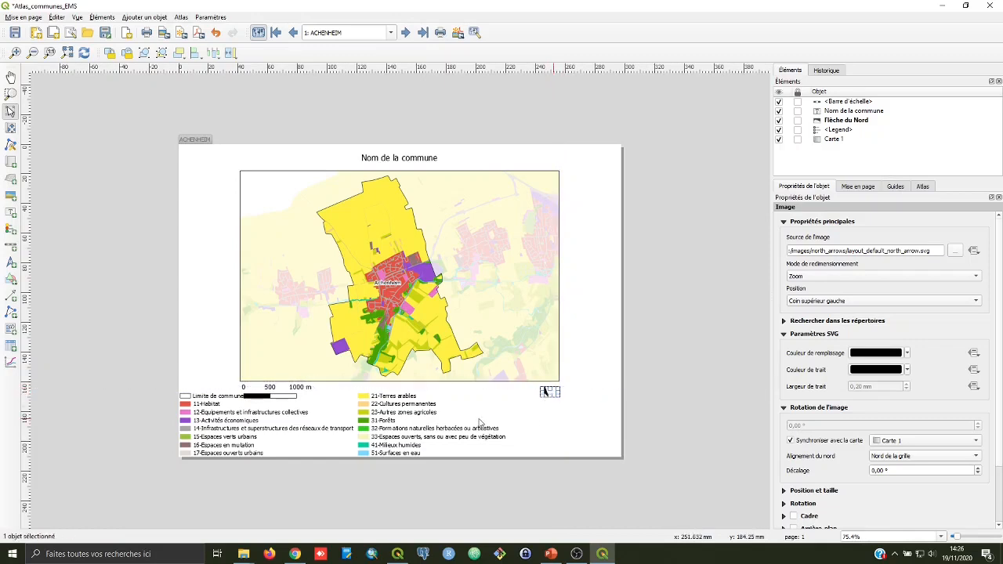
click(540, 431)
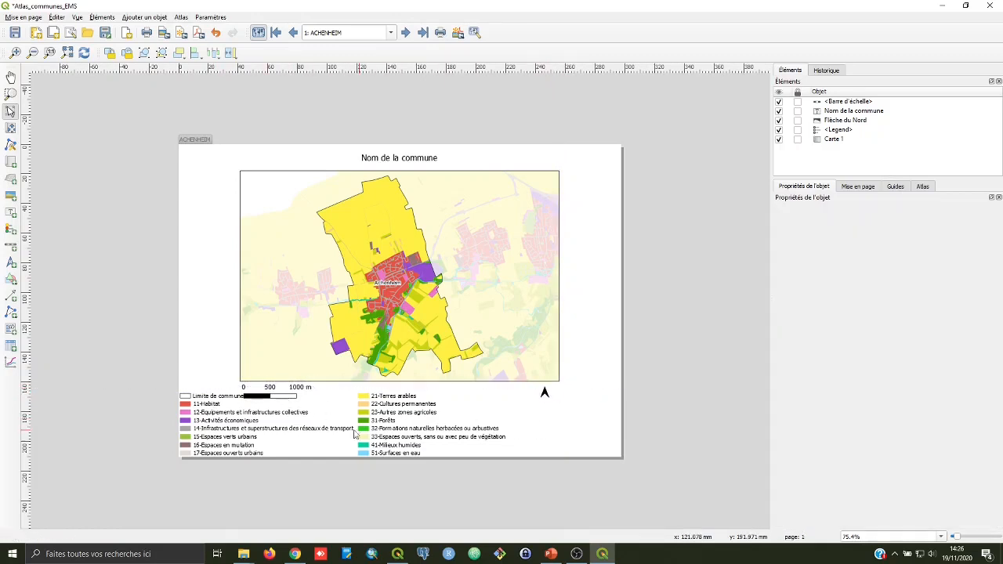
Step: Arrange the legend in 3 columns without equal column widths and move it down below the scale bar and north arrow
click(222, 436)
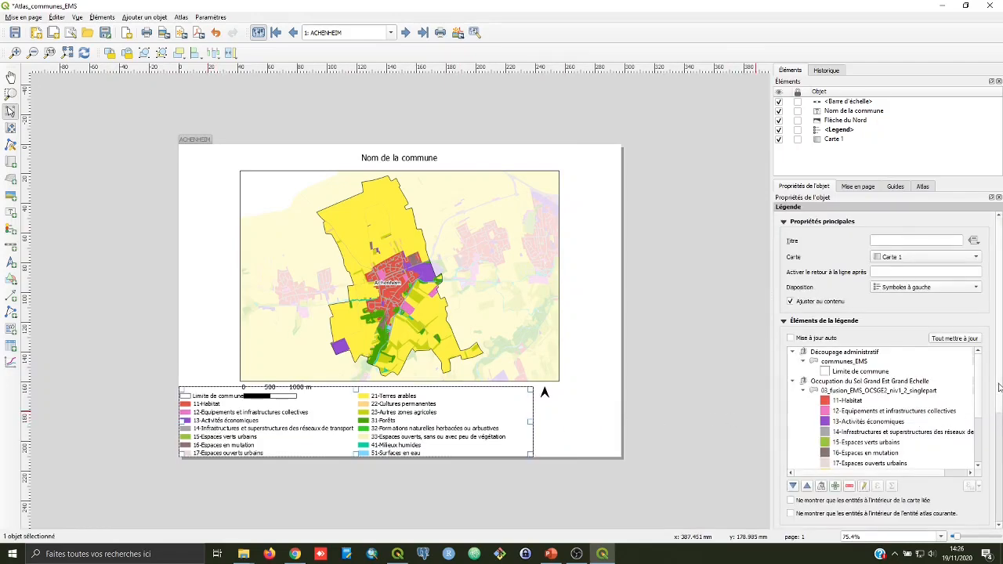
scroll(992, 399, down, 3)
click(784, 449)
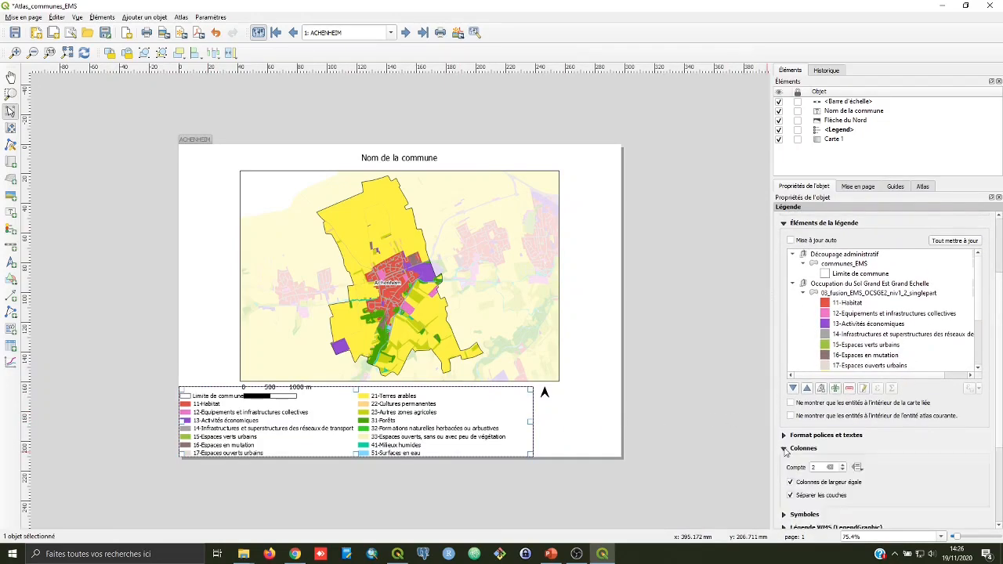
click(841, 465)
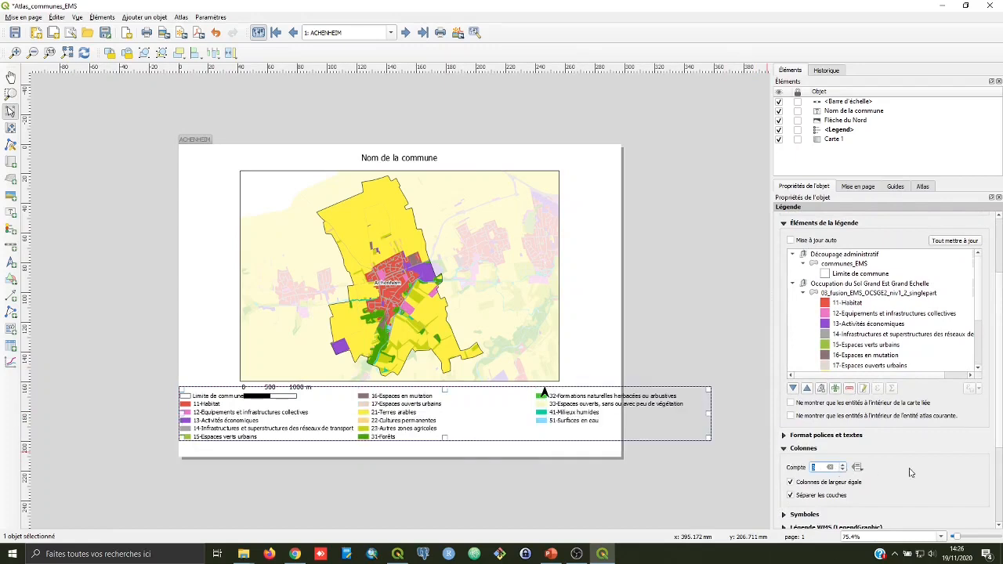
click(791, 482)
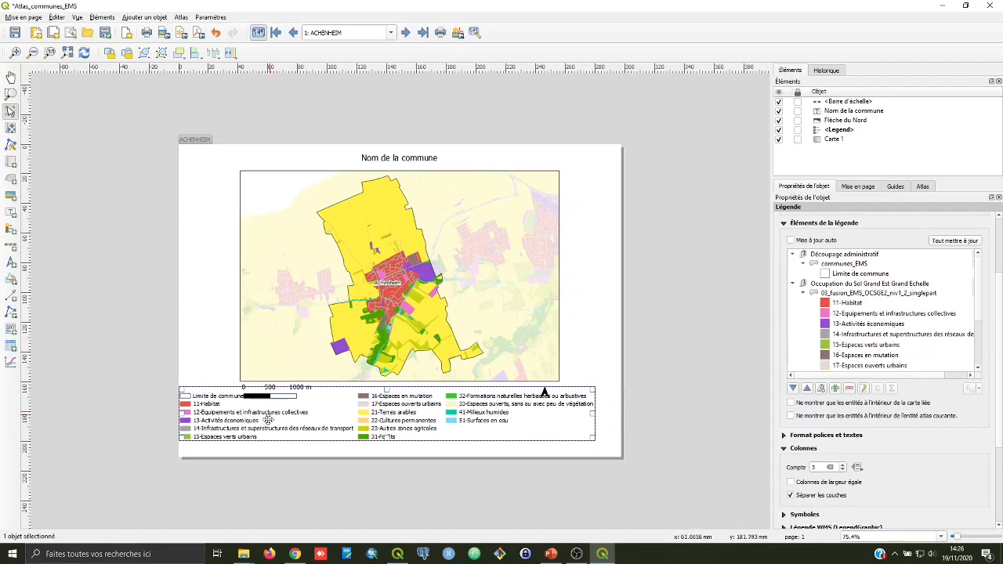
drag(381, 407, 376, 427)
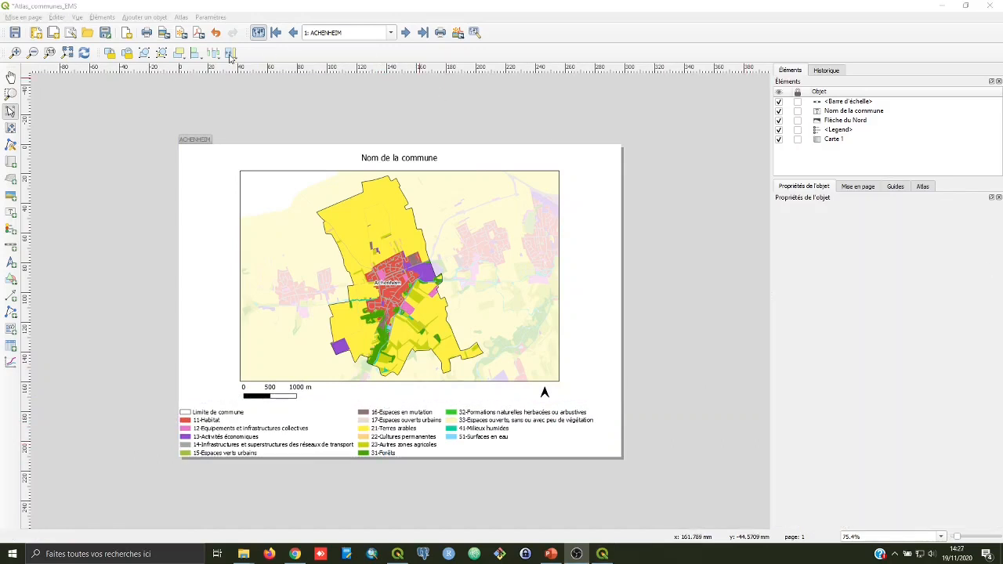
Step: Page forward through the atlas from ACHENHEIM to ESCHAU to check the map, scale bar and legend on each commune
click(406, 33)
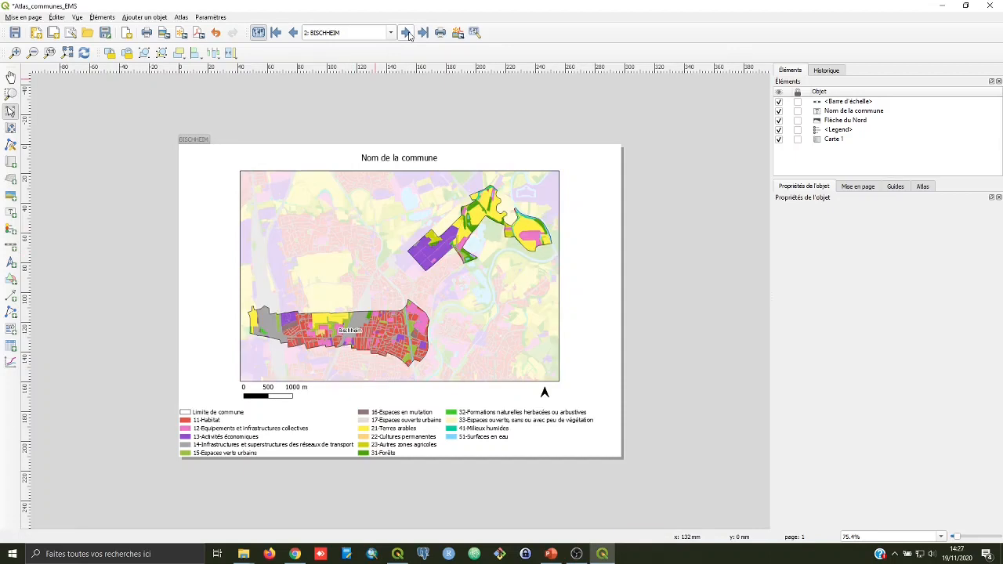
click(406, 33)
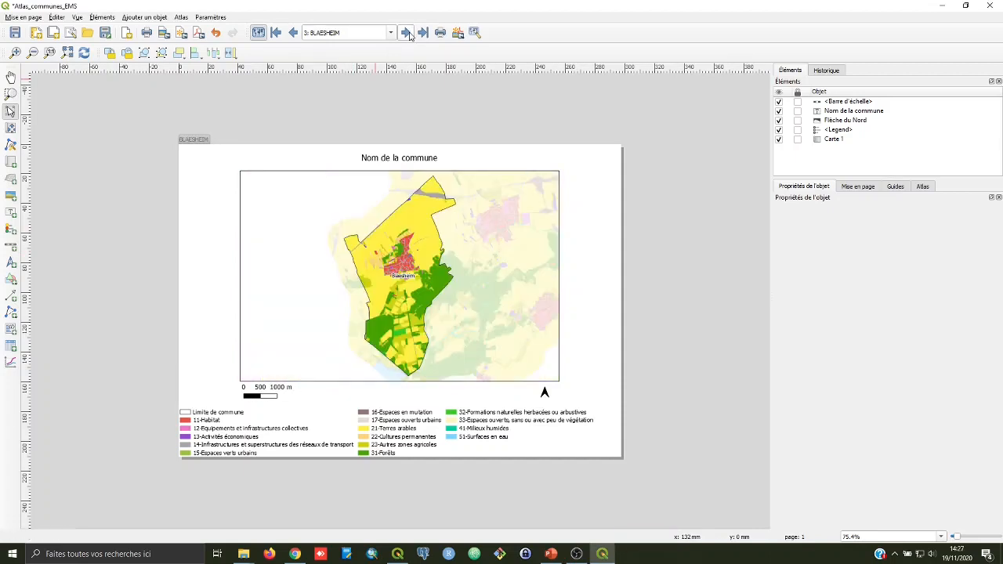
click(407, 33)
click(407, 33)
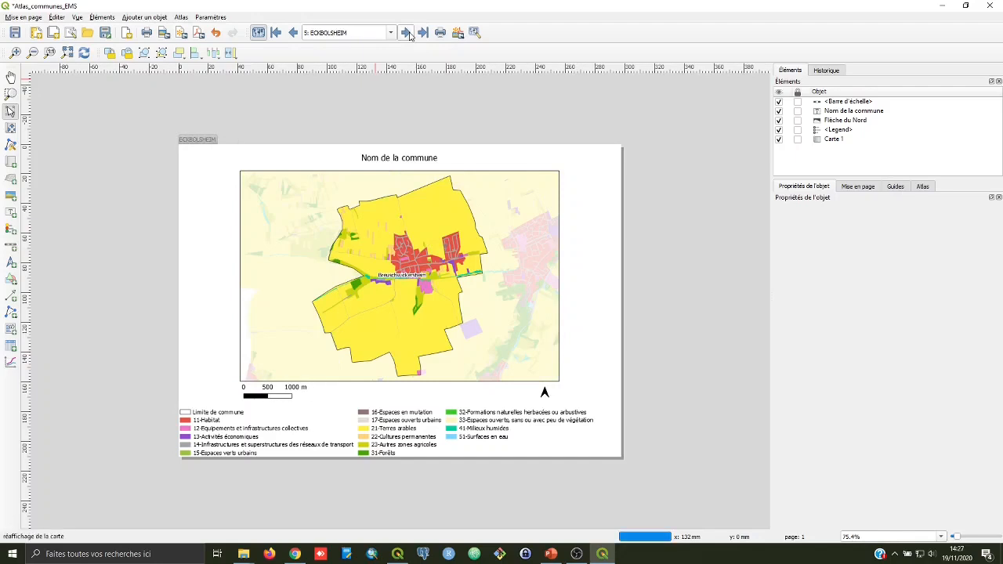
click(406, 33)
click(408, 33)
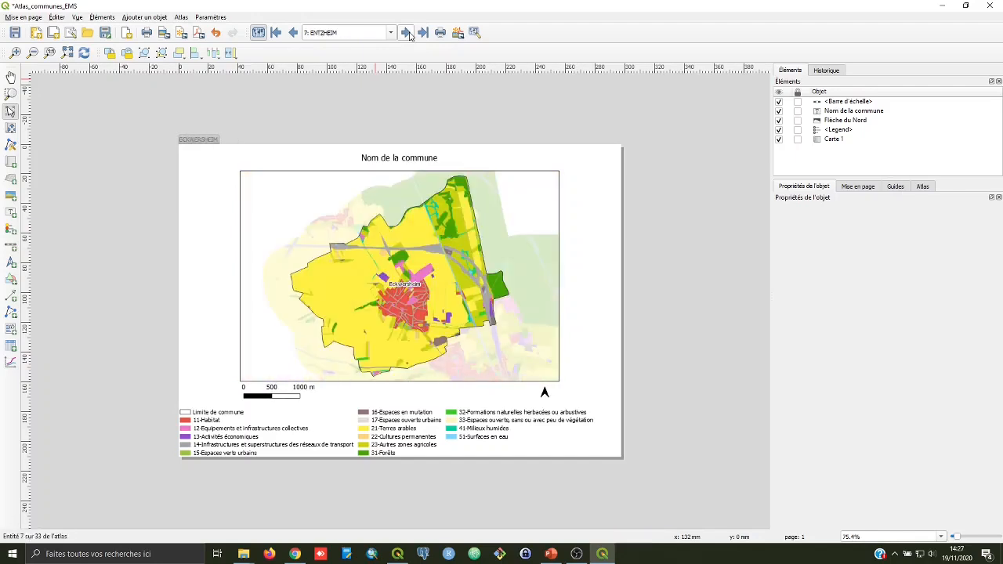
click(408, 33)
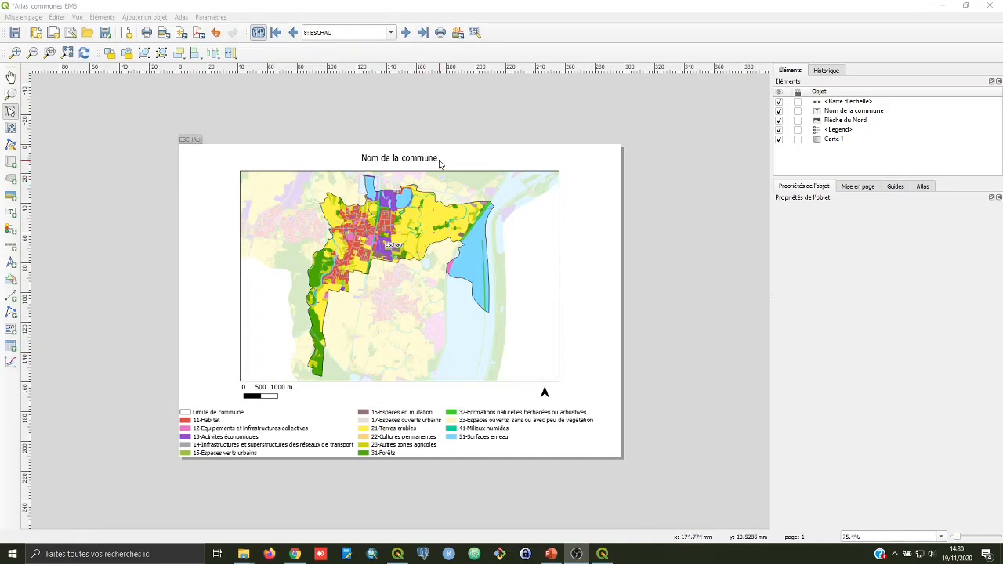
Step: Replace the title label's fixed text "Nom de la commune" with an expression on the "nom_com" field
click(420, 164)
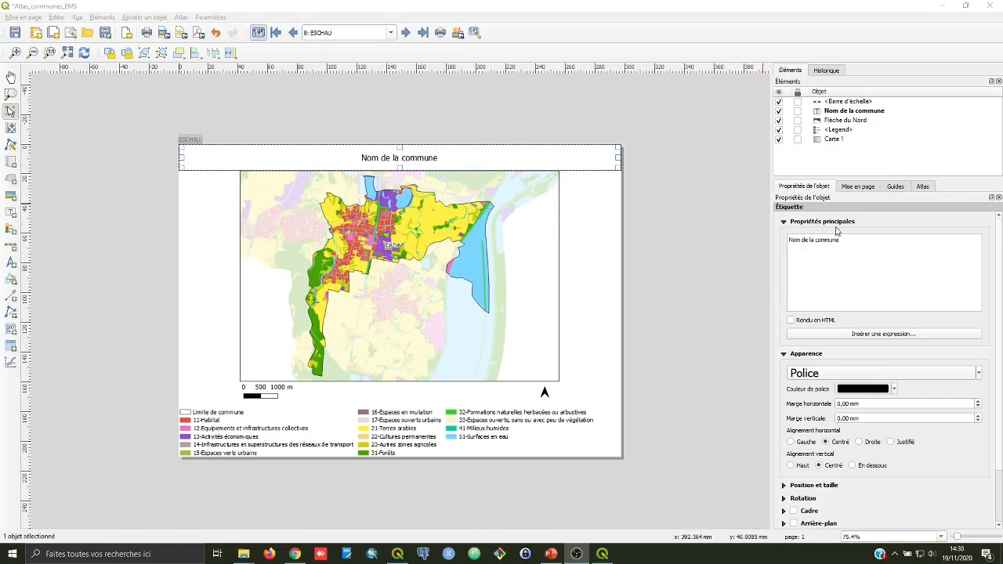
click(904, 281)
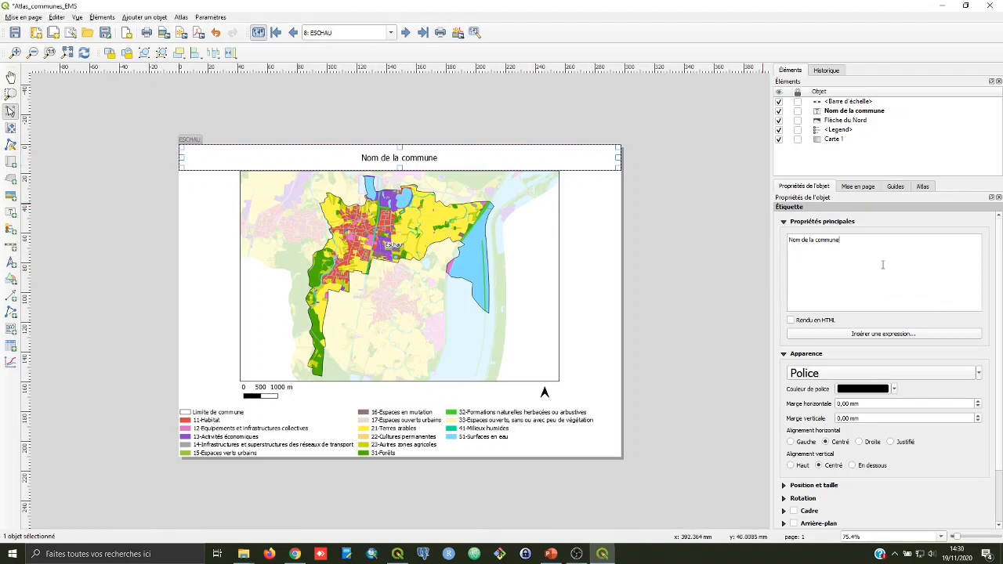
click(870, 334)
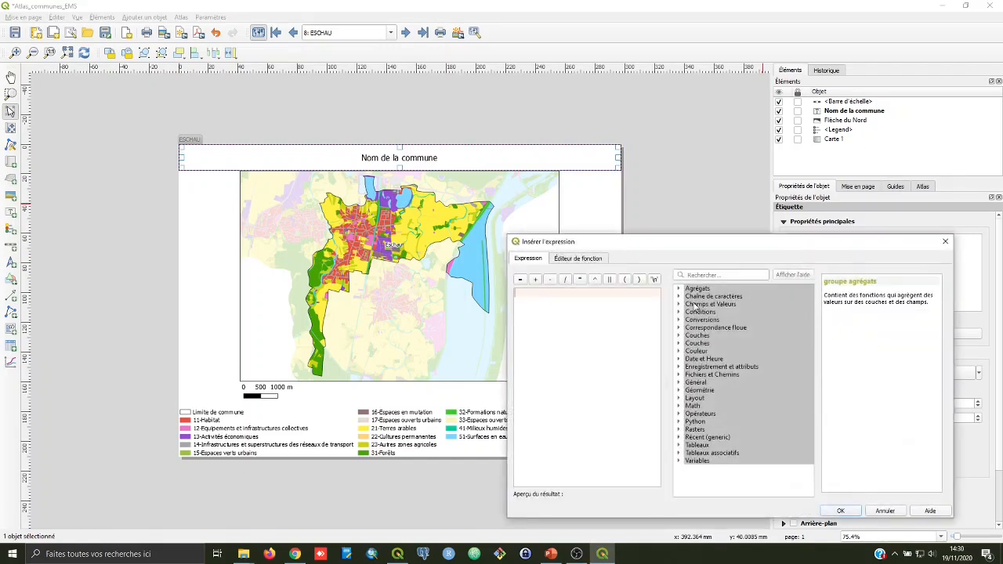
click(679, 305)
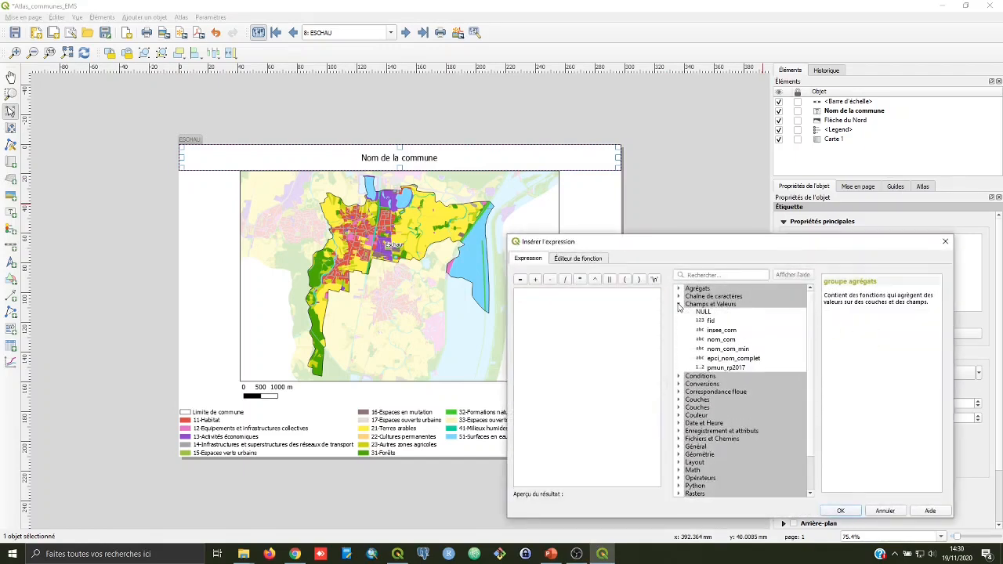
double_click(709, 341)
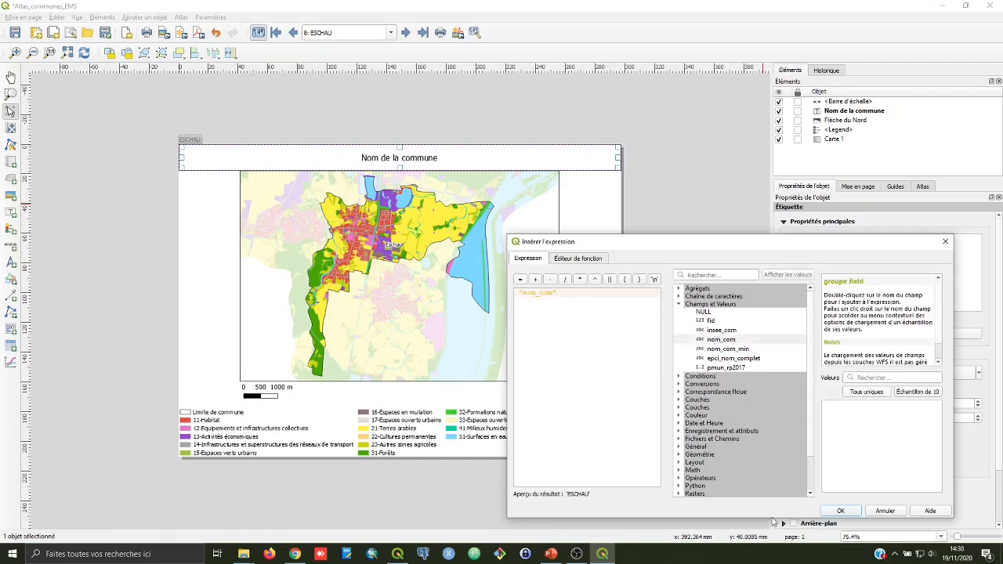
click(840, 511)
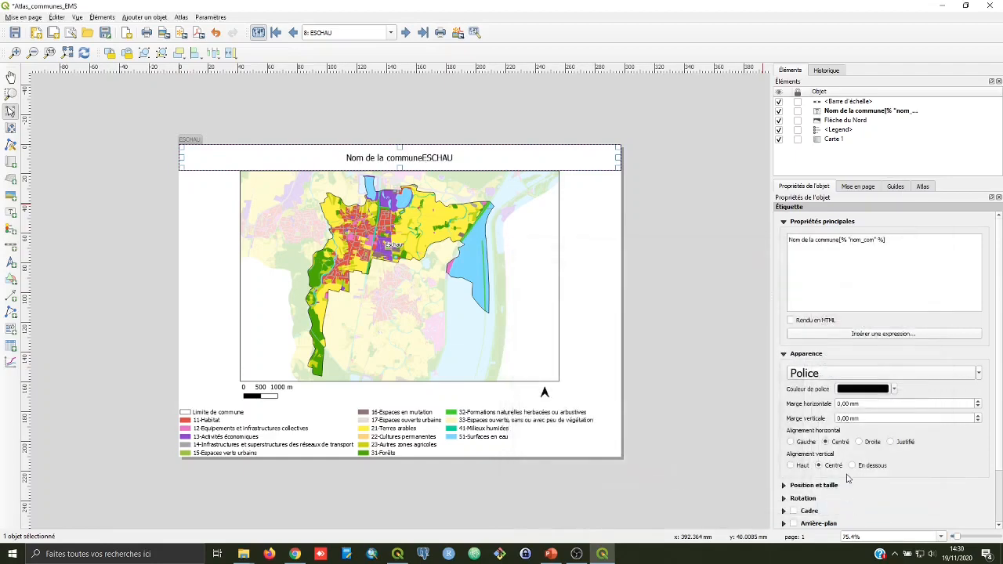
drag(840, 239, 771, 237)
key(BackSpace)
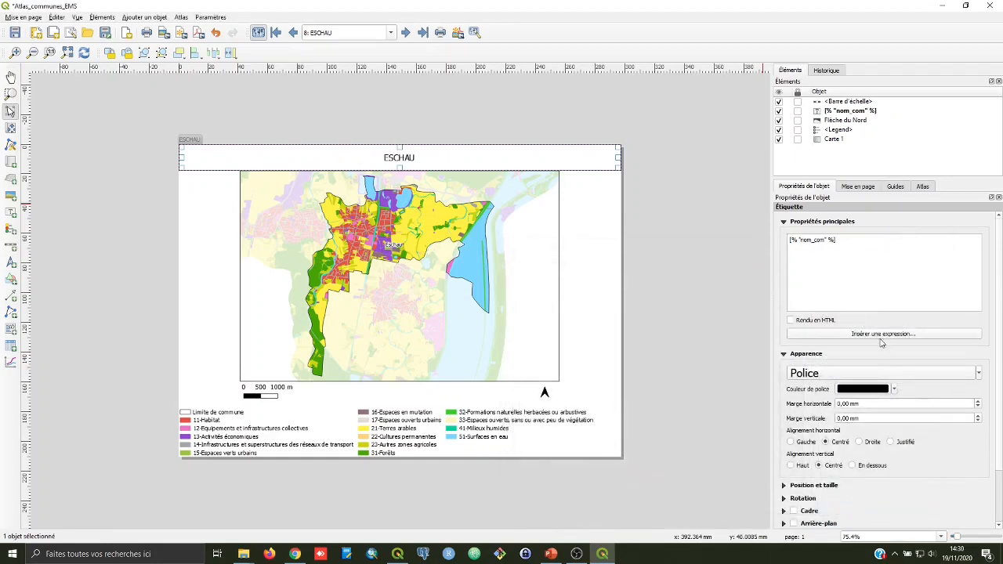
Step: Page backward through the atlas from ESCHAU to check the title on each commune page
key(alt+Tab)
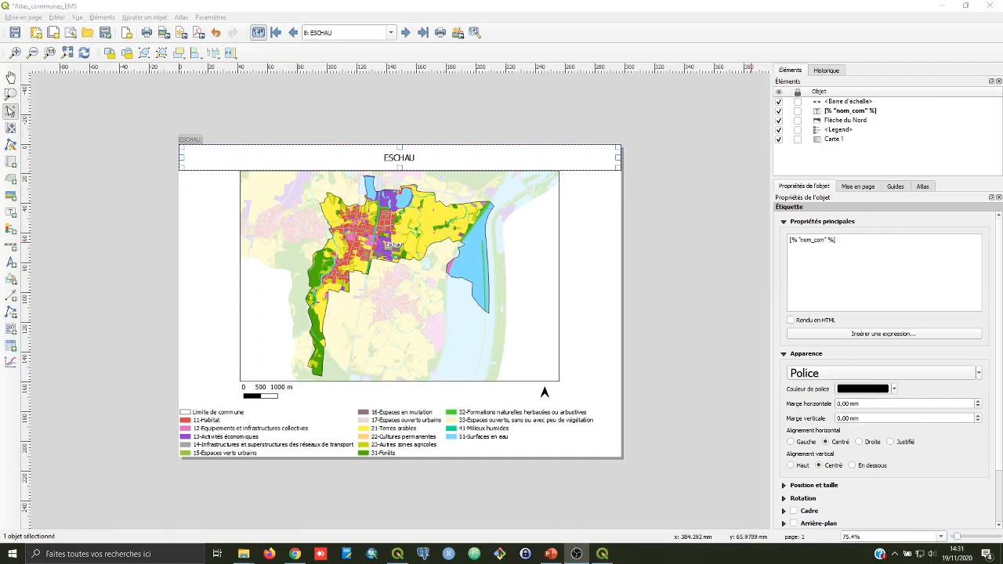
click(293, 34)
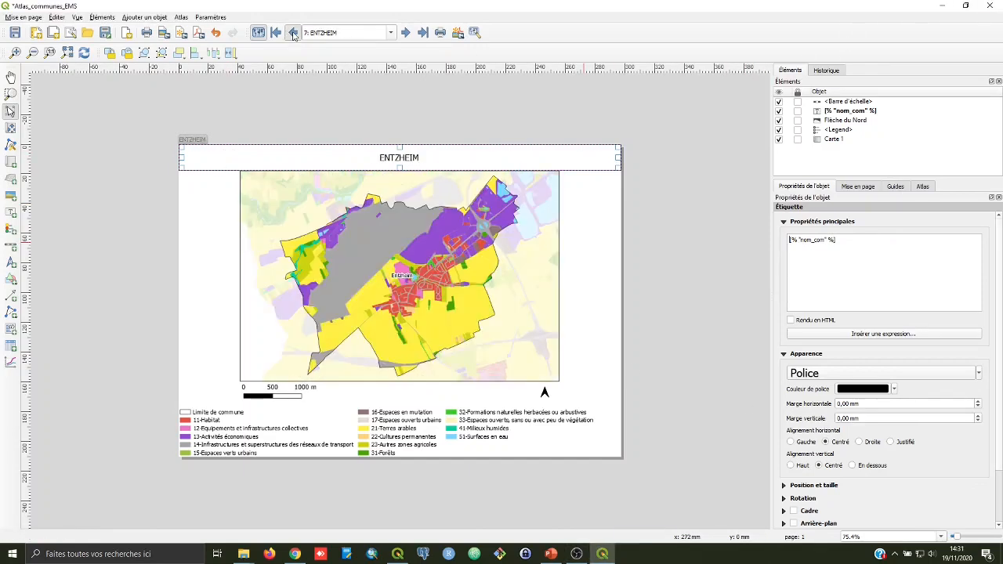
click(293, 33)
click(293, 34)
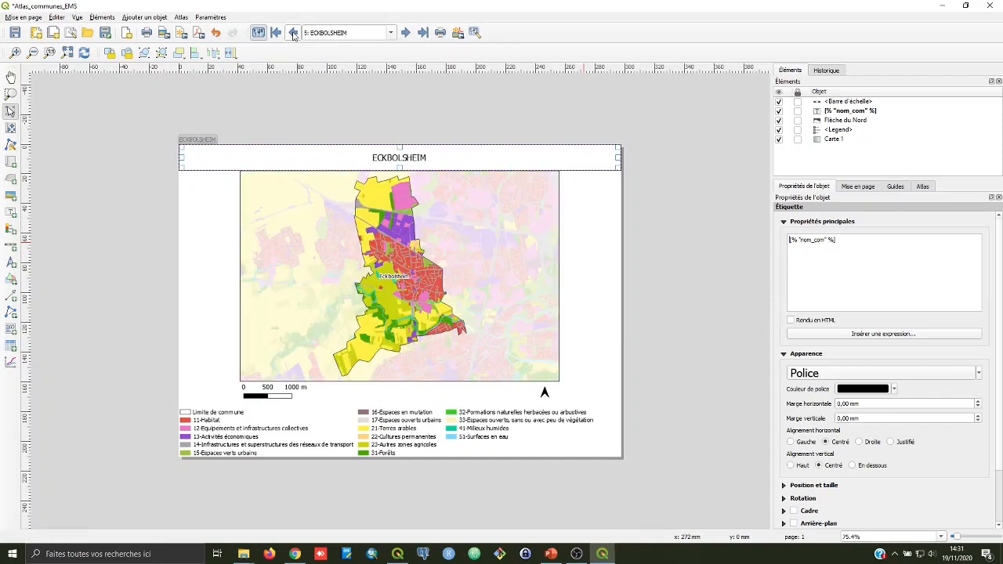
click(293, 33)
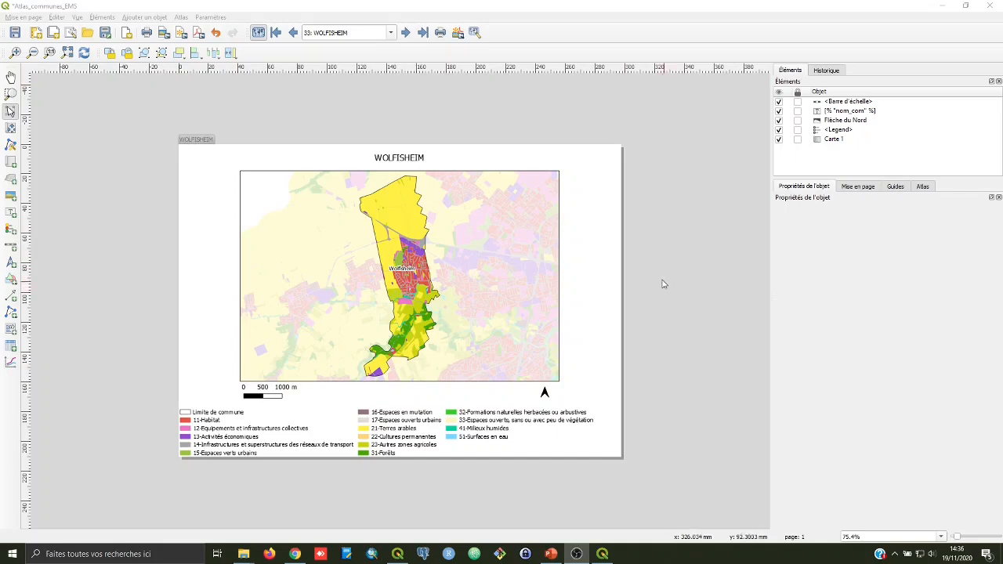
Step: Export the atlas as images with the default 300 dpi options into a new folder named Export_Atlas inside ocsge2_d67_2018
click(466, 103)
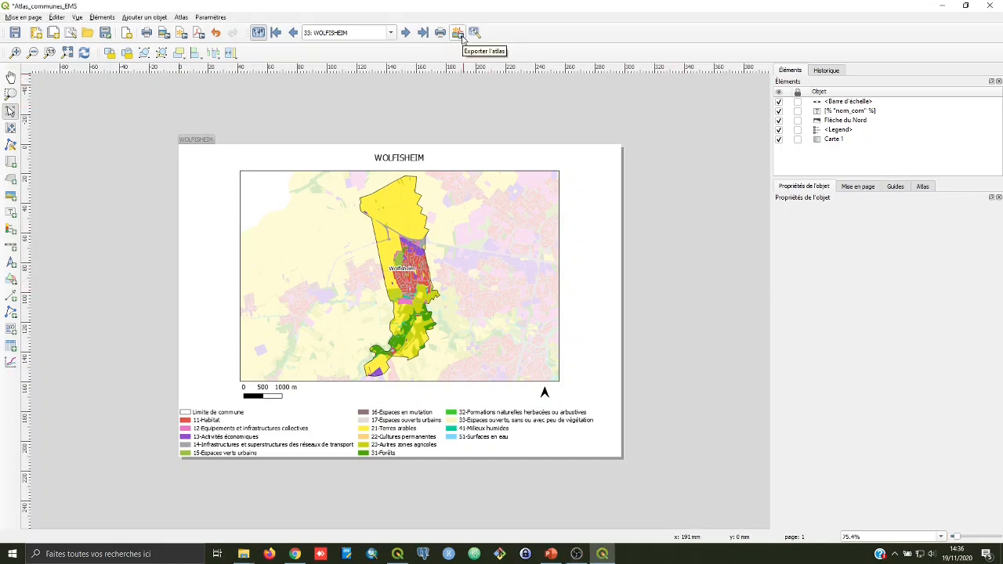
click(462, 36)
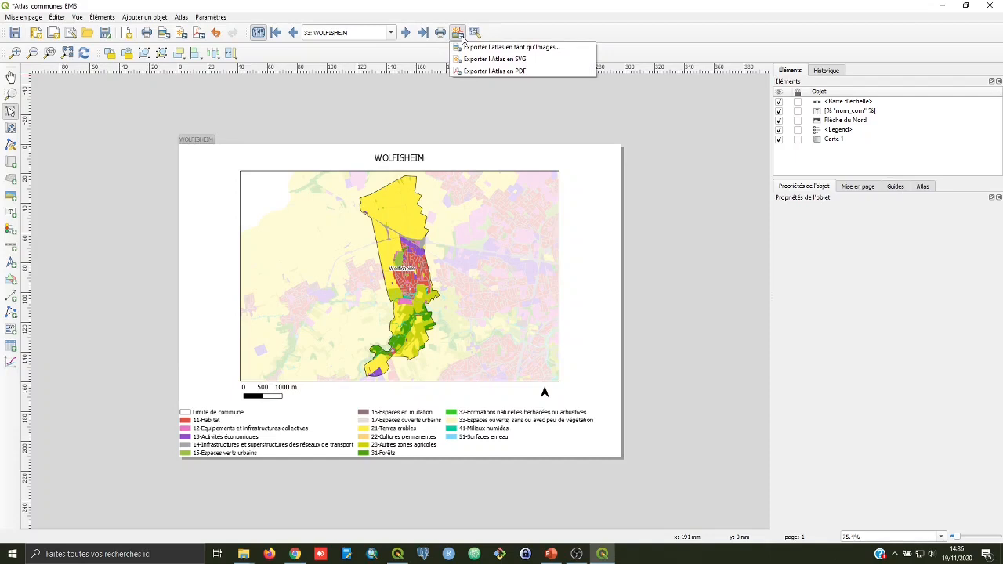
click(529, 51)
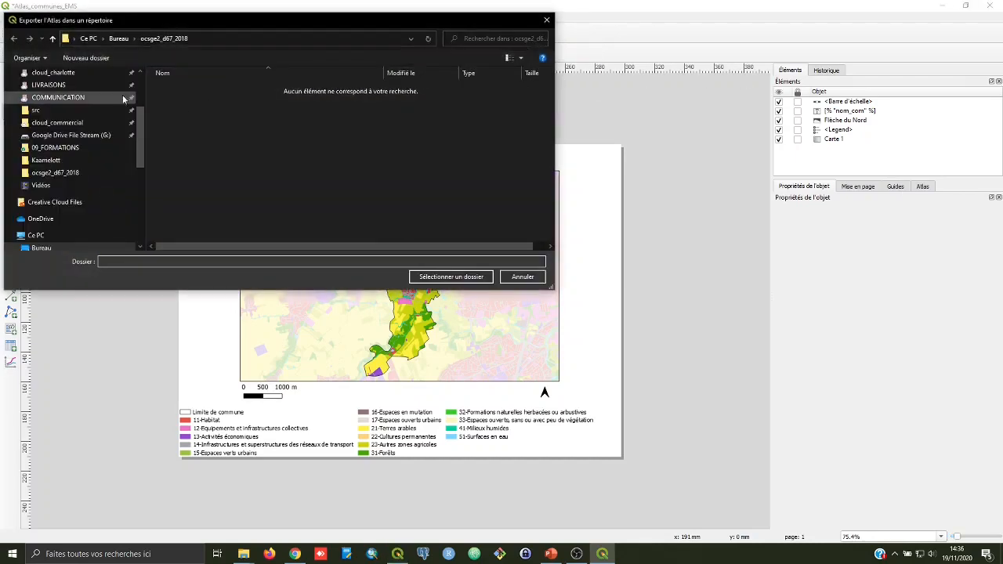
click(99, 62)
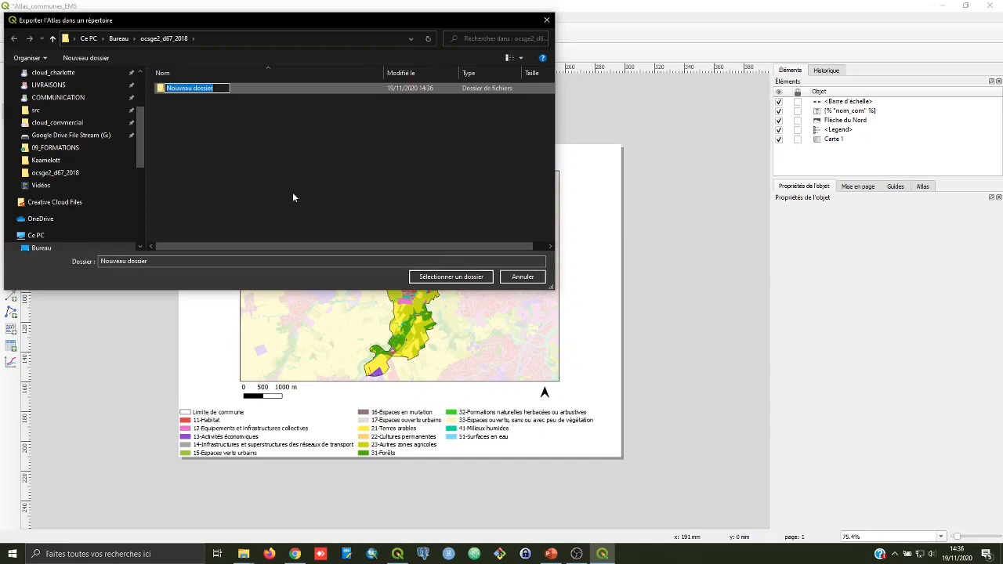
text(Export_)
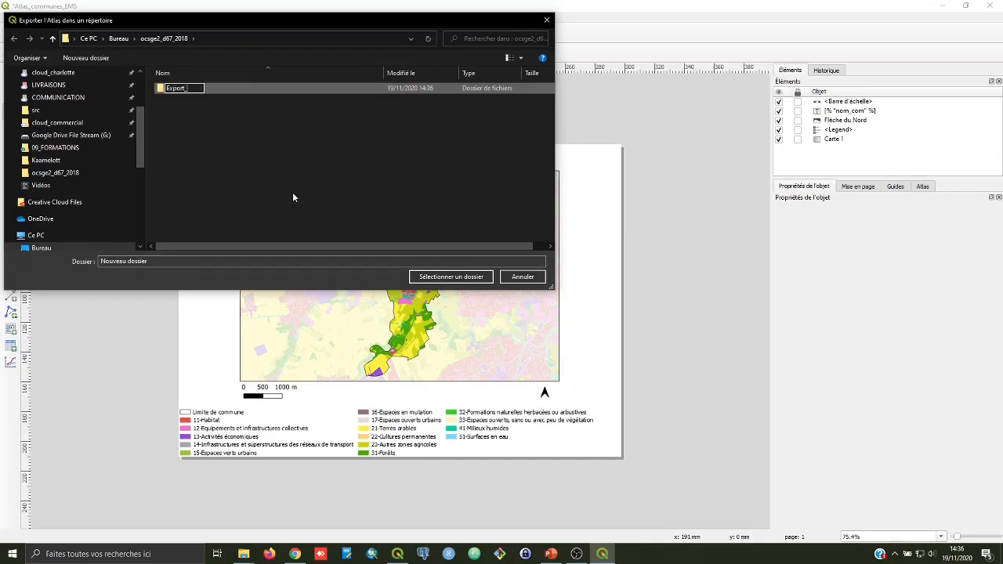
text(Atlas)
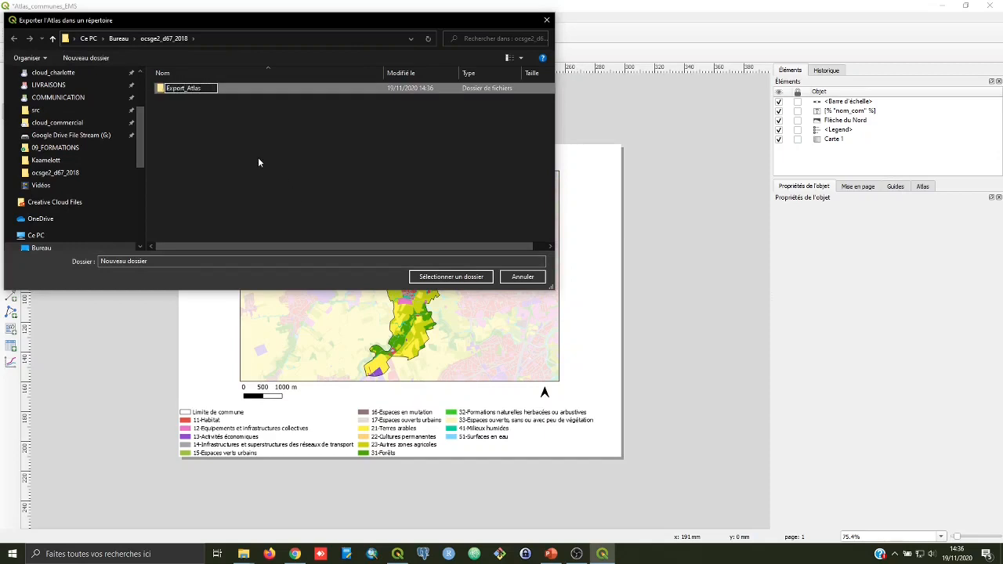
key(Return)
click(185, 88)
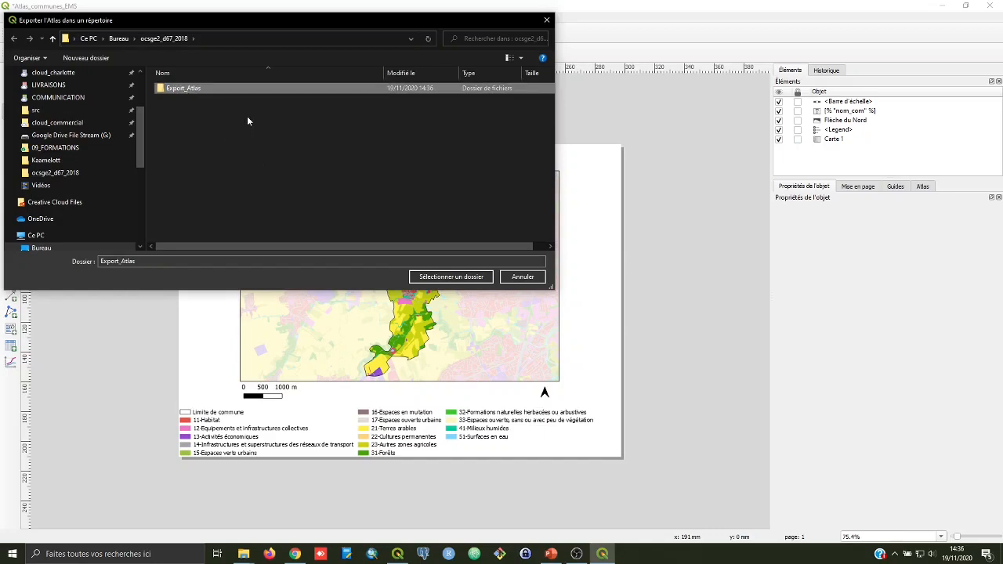
click(432, 279)
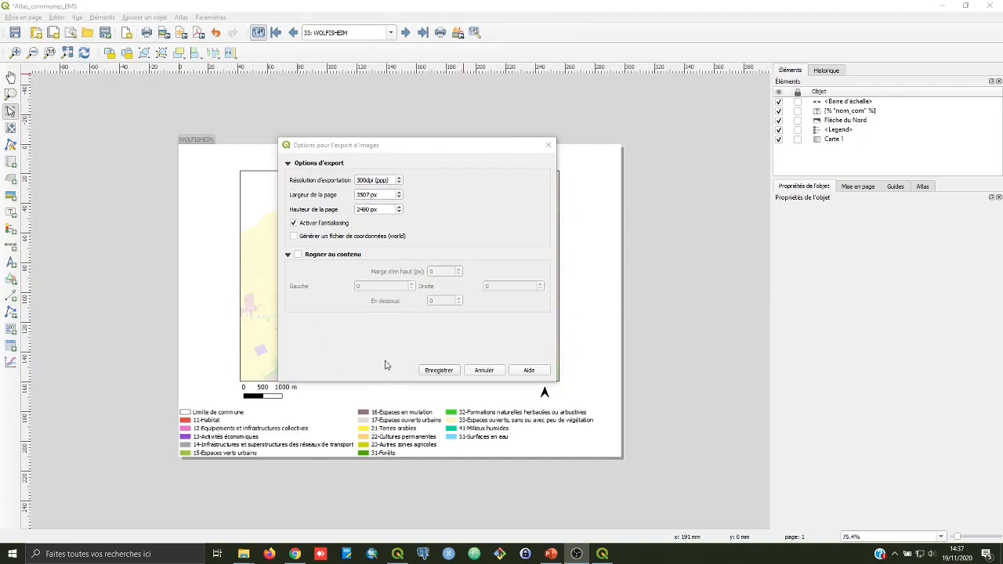
click(438, 370)
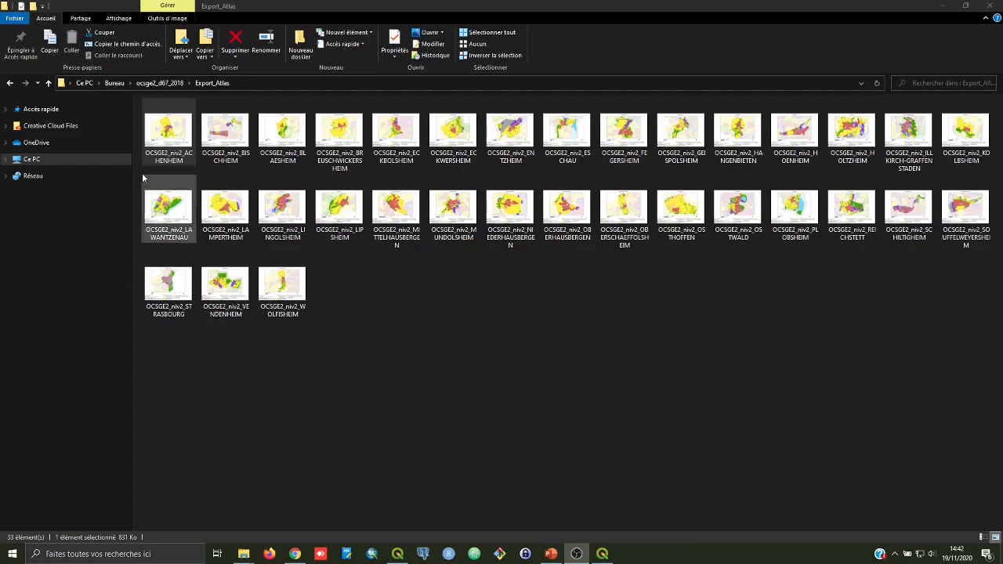
Step: Open the exported ACHENHEIM image and browse the following commune images up to ENTZHEIM to check the result
double_click(168, 142)
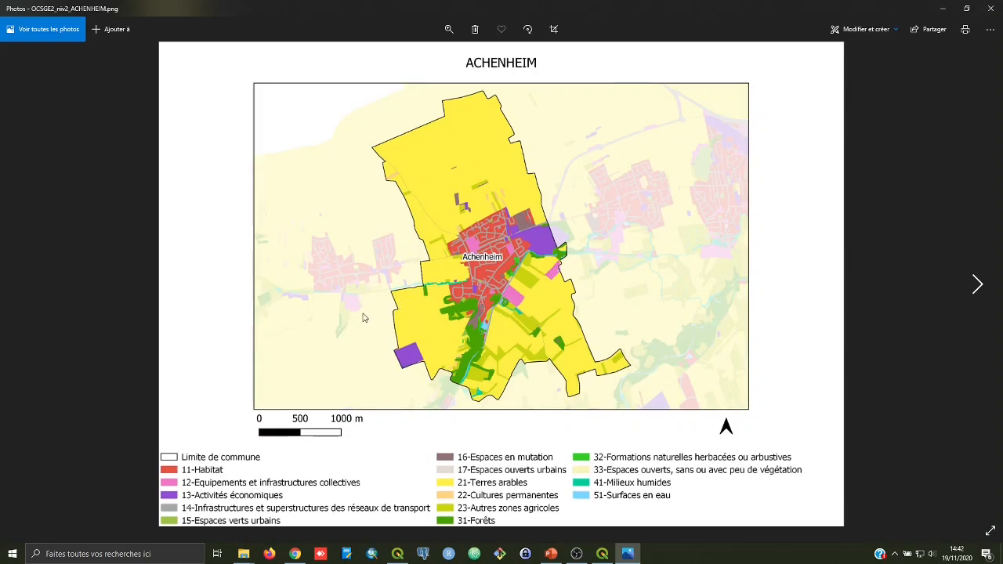
key(Right)
key(Right)
key(Right)
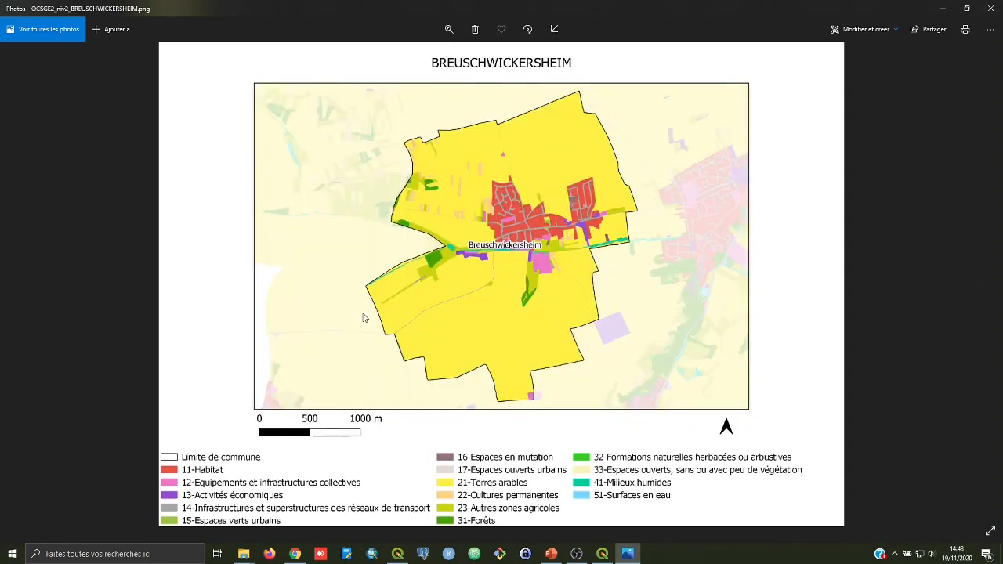
key(Right)
key(Right)
key(Right)
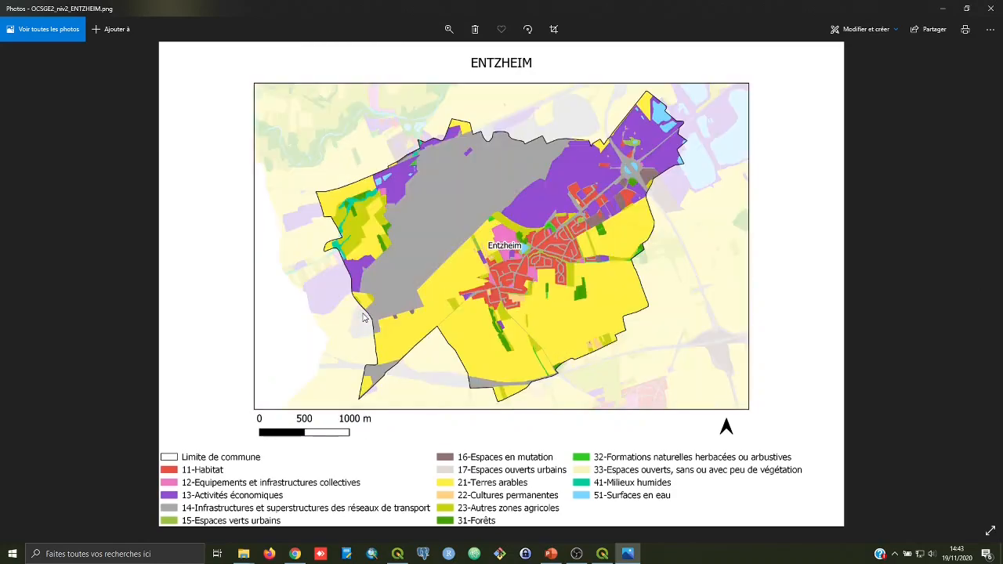